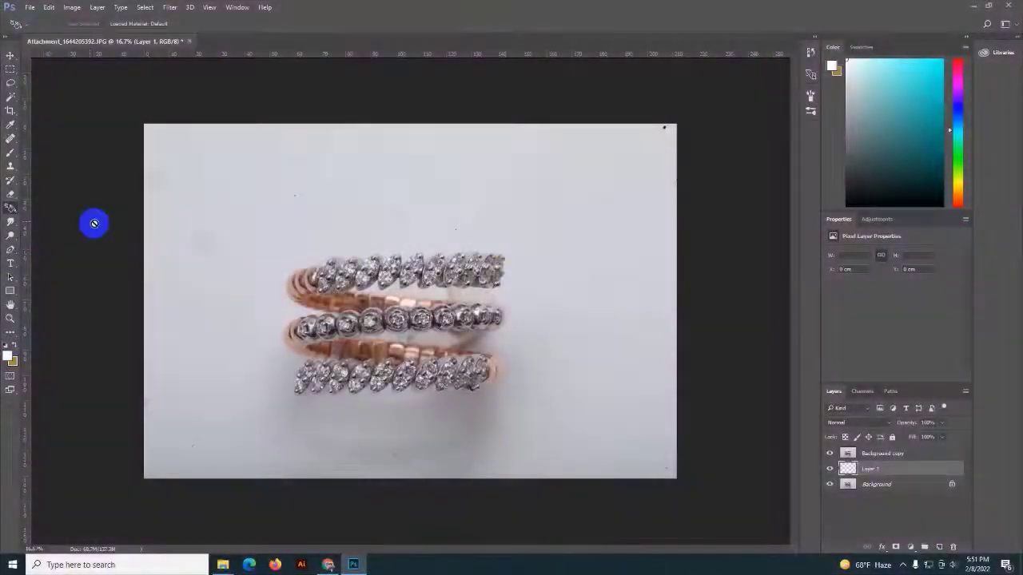
- Pick the Paint Bucket tool and make Background copy the active layer
right_click(10, 208)
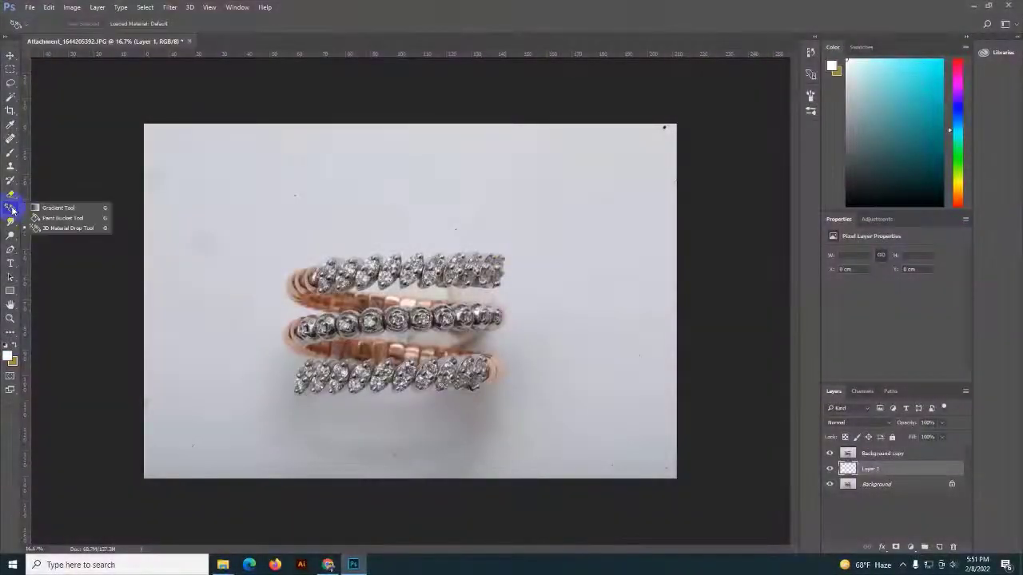
click(56, 219)
click(879, 453)
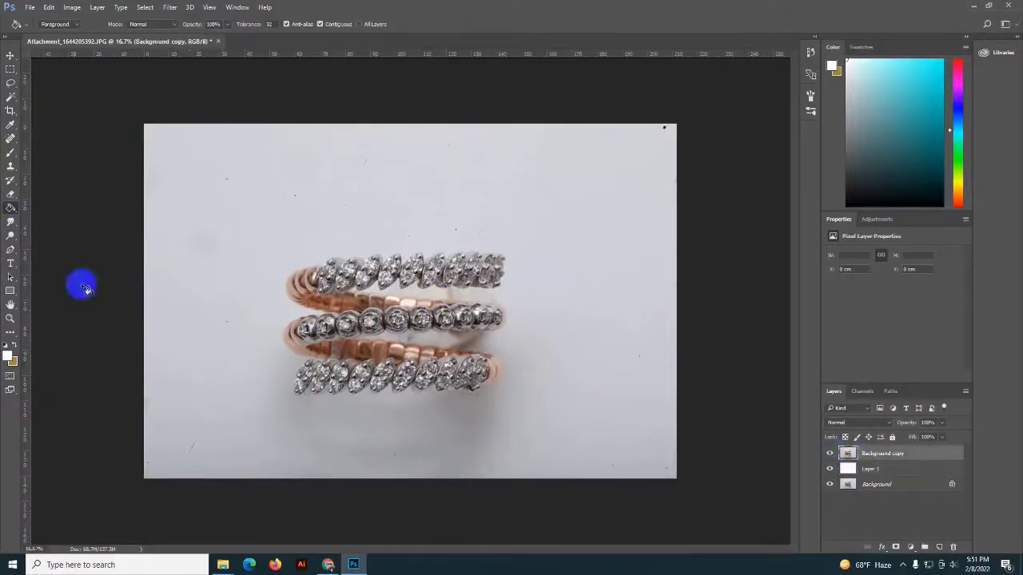
- Switch to the Pen tool and zoom the view to 66.7%
right_click(11, 249)
click(48, 247)
scroll(474, 247, up, 4)
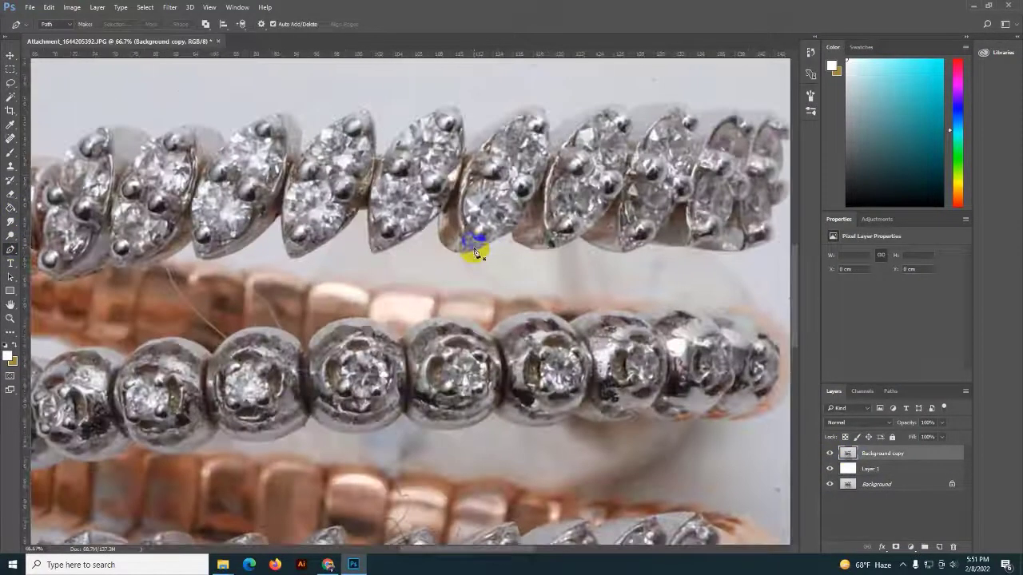
scroll(607, 215, up, 3)
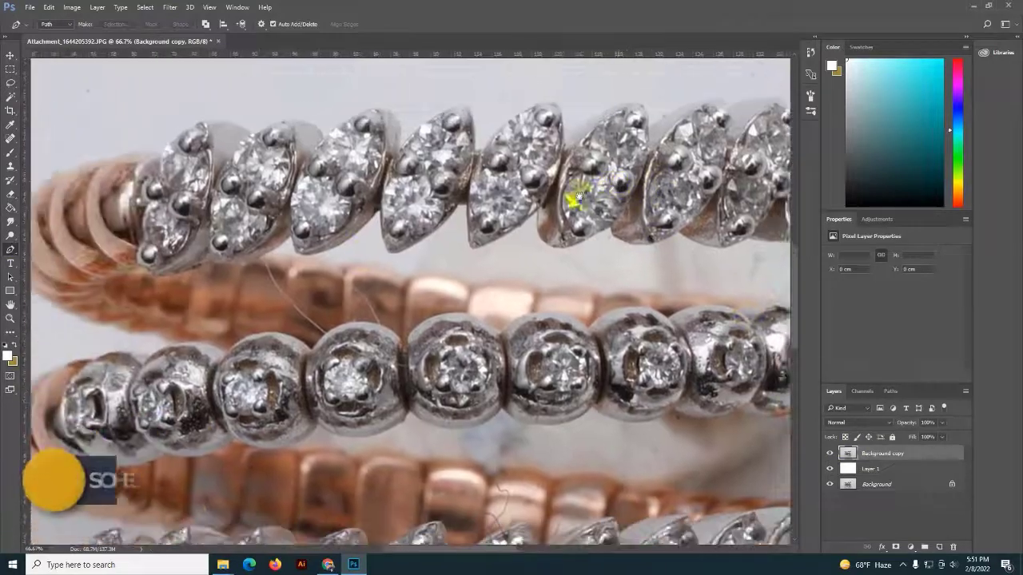
scroll(335, 272, up, 2)
scroll(447, 252, down, 1)
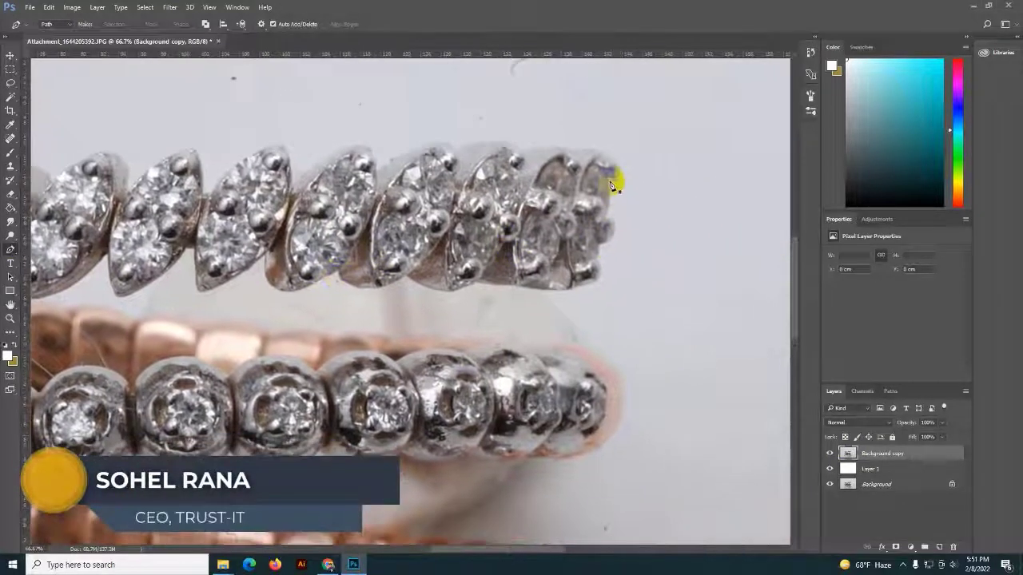
- Place pen anchors from the upper row's right end leftward along the diamonds' top edge
click(592, 149)
click(568, 149)
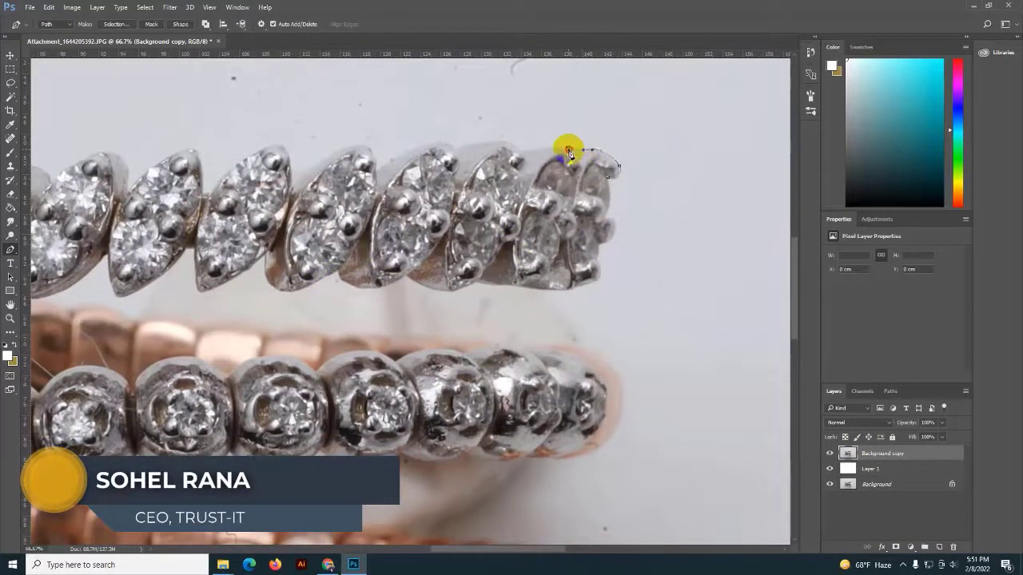
click(544, 149)
click(520, 149)
click(497, 142)
click(454, 148)
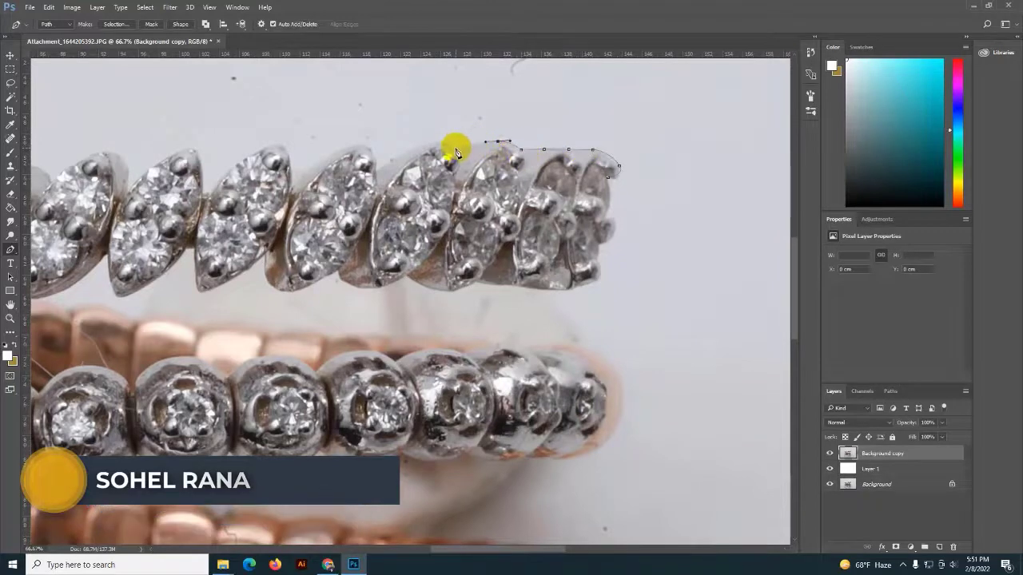
click(436, 140)
click(373, 170)
click(346, 148)
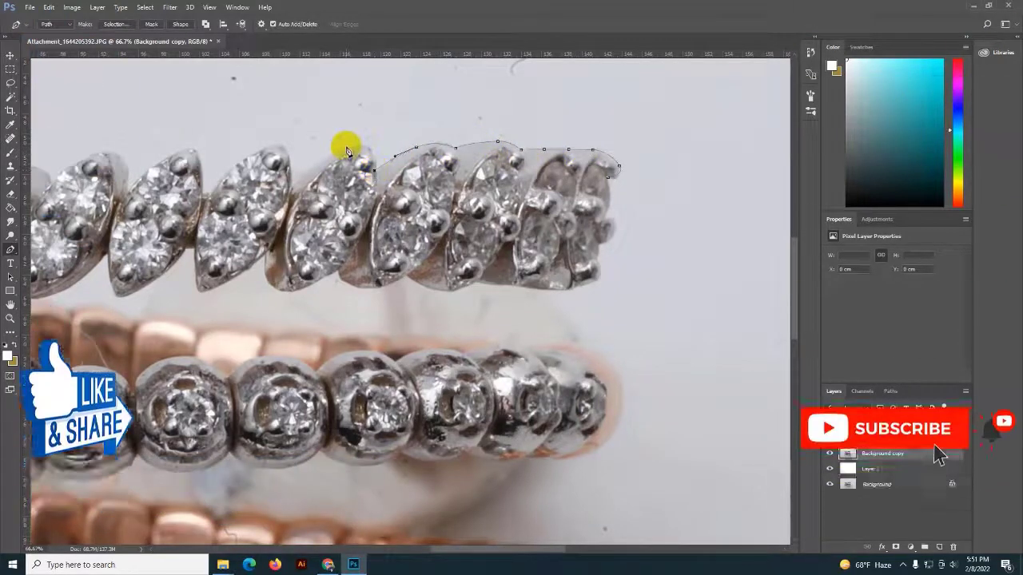
click(317, 157)
click(274, 145)
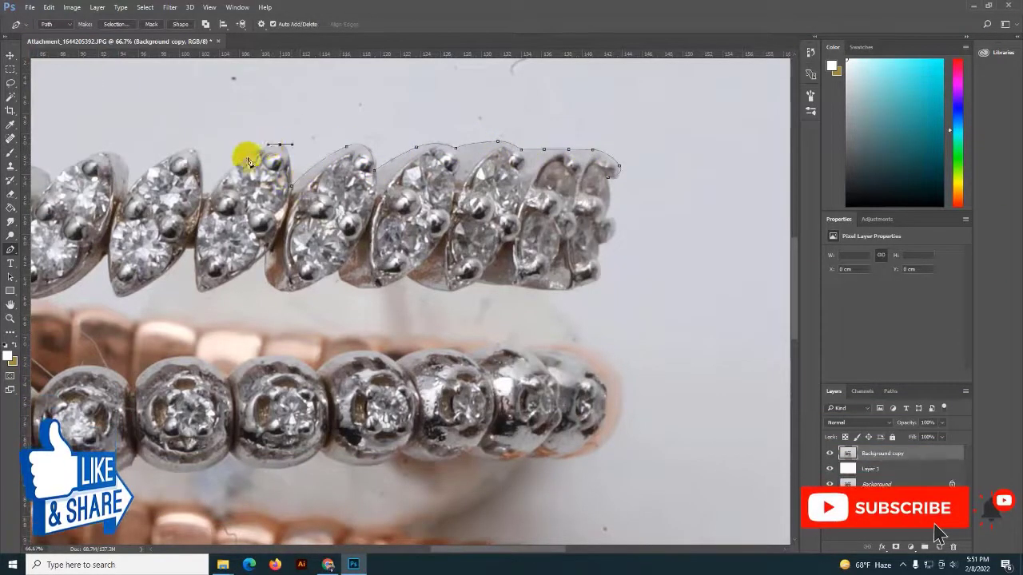
click(208, 198)
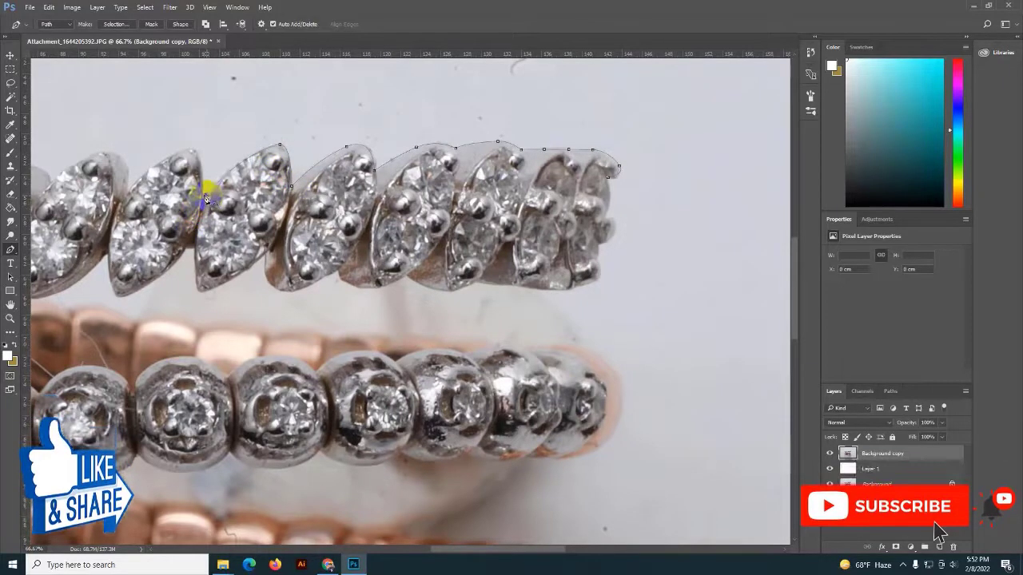
click(178, 148)
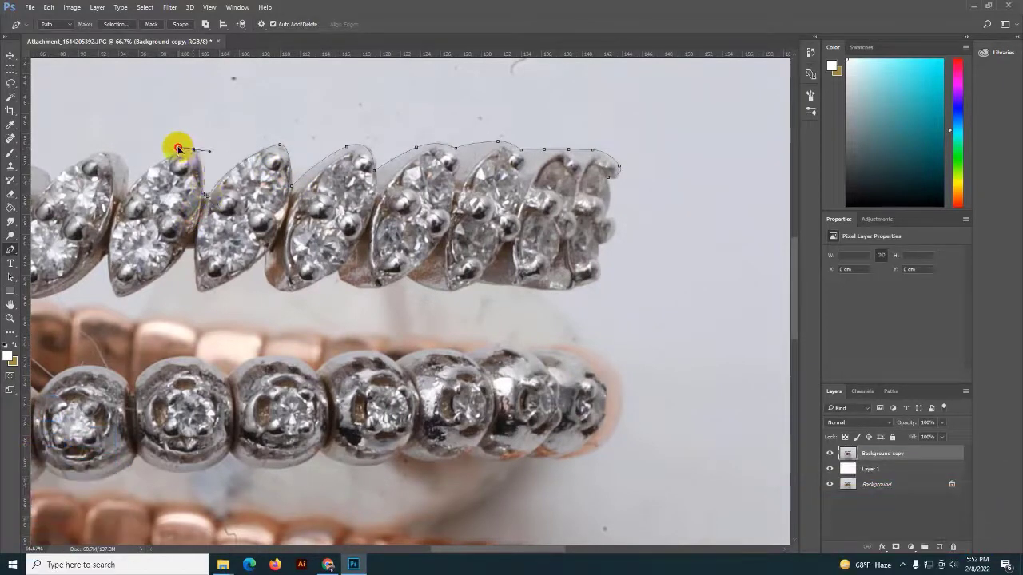
click(126, 203)
- Pan left and curve the path over the last diamonds and the coil's top bend
drag(127, 188, 449, 212)
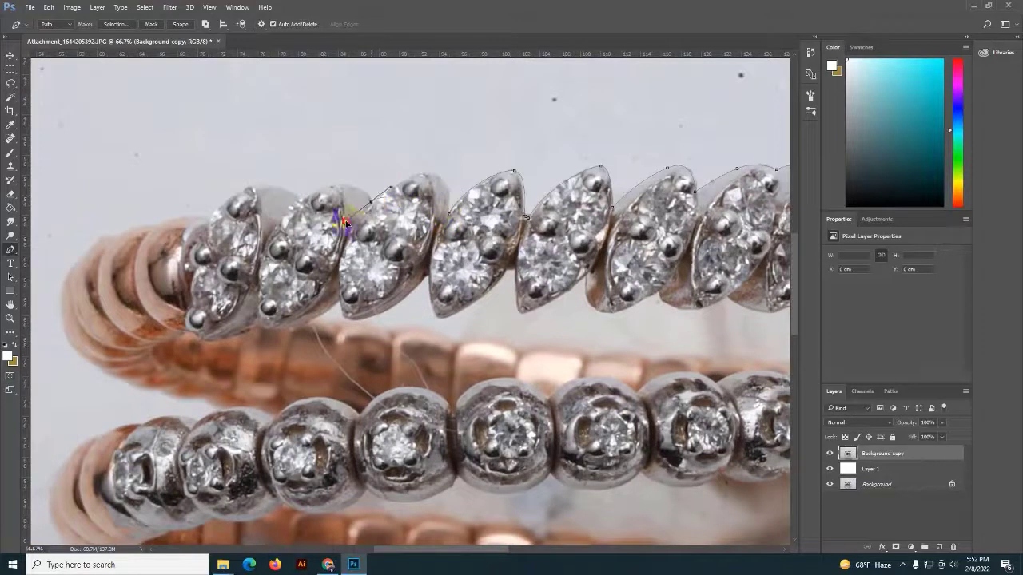
drag(372, 208, 296, 267)
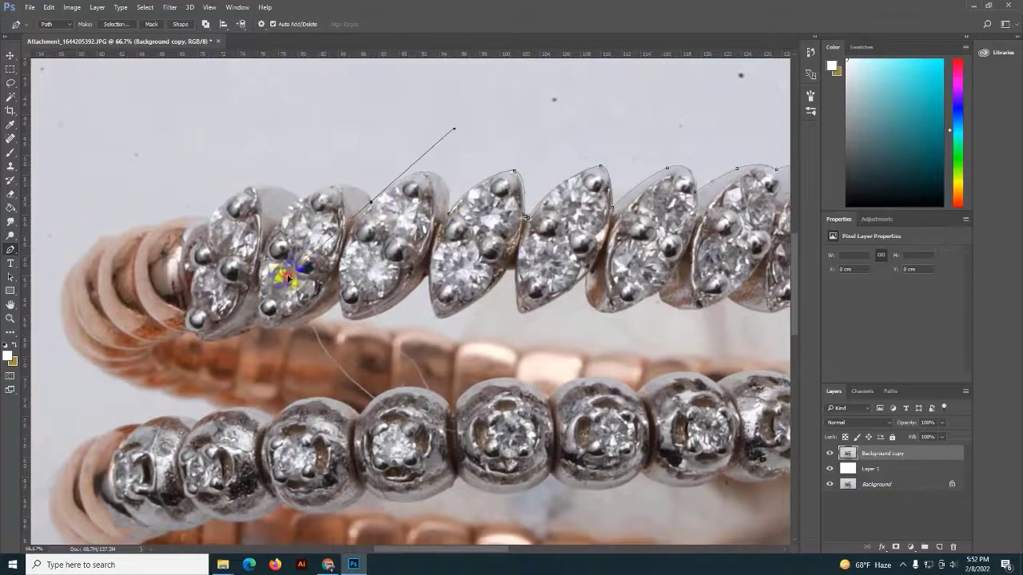
drag(301, 199, 166, 278)
alt+click(301, 200)
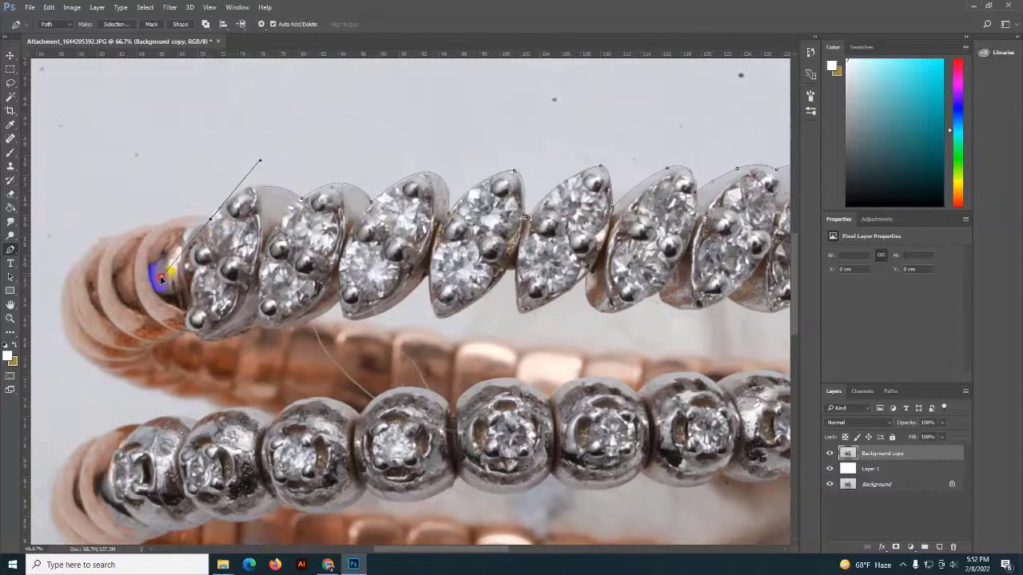
alt+click(211, 218)
mouse_move(117, 235)
mouse_down()
mouse_move(100, 246)
mouse_move(133, 164)
mouse_up()
- Curve the path down the coil's left end and around the lower row's leftmost diamond
drag(154, 200, 166, 224)
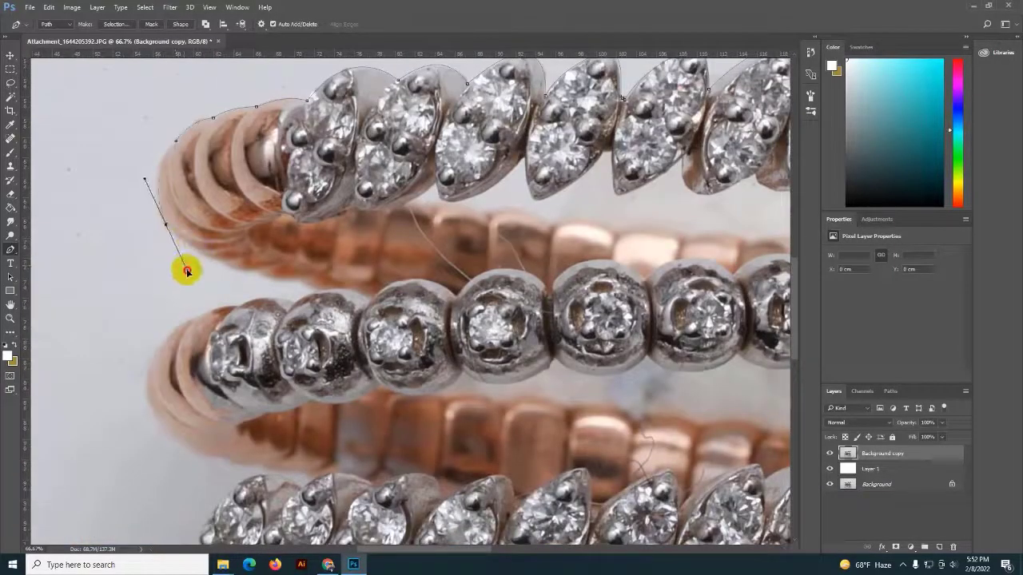
click(213, 257)
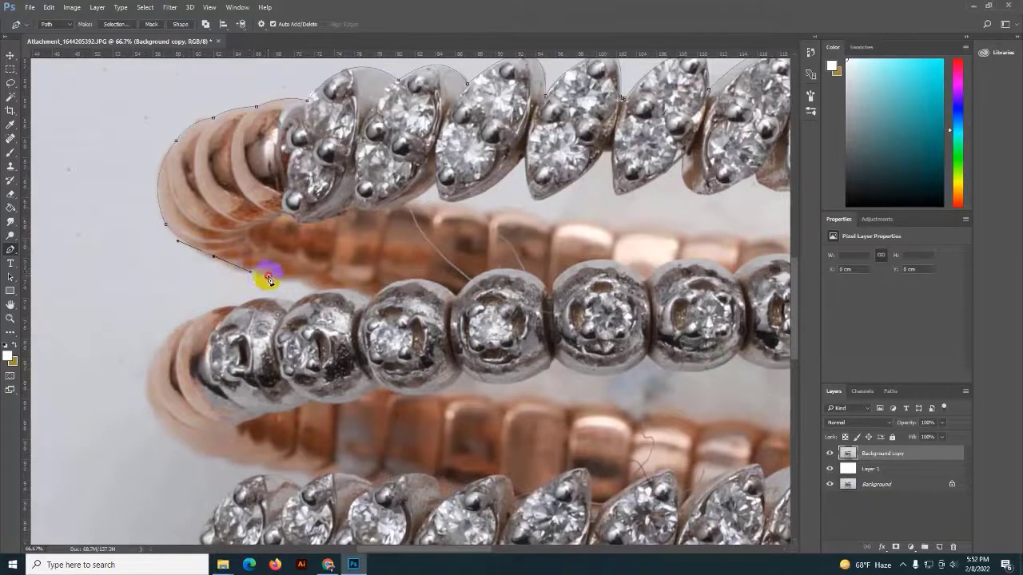
mouse_move(288, 279)
mouse_down()
mouse_move(309, 282)
mouse_move(297, 304)
mouse_up()
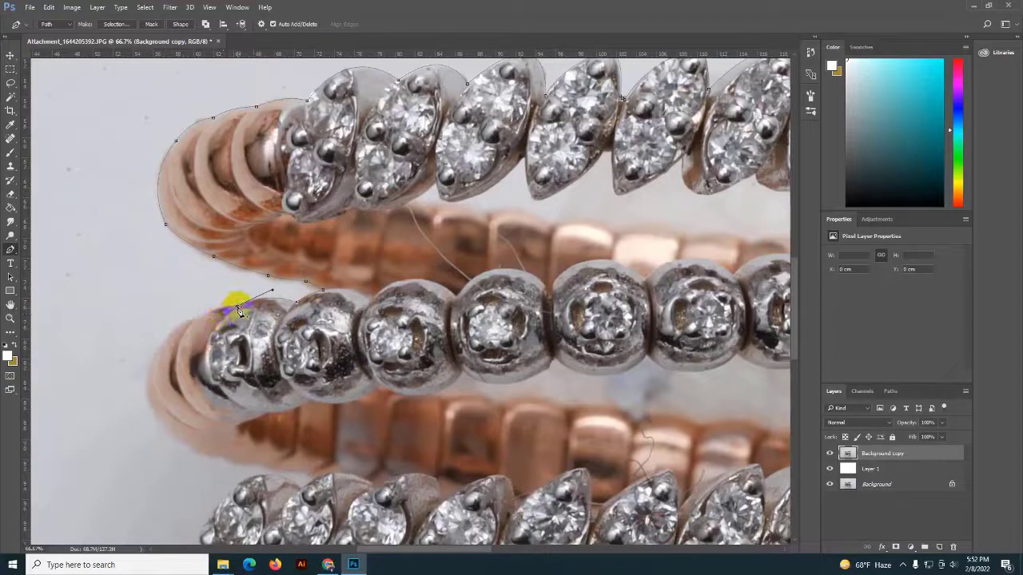
mouse_move(237, 305)
mouse_down()
mouse_move(200, 321)
mouse_move(330, 209)
mouse_move(303, 265)
mouse_up()
drag(363, 318, 409, 335)
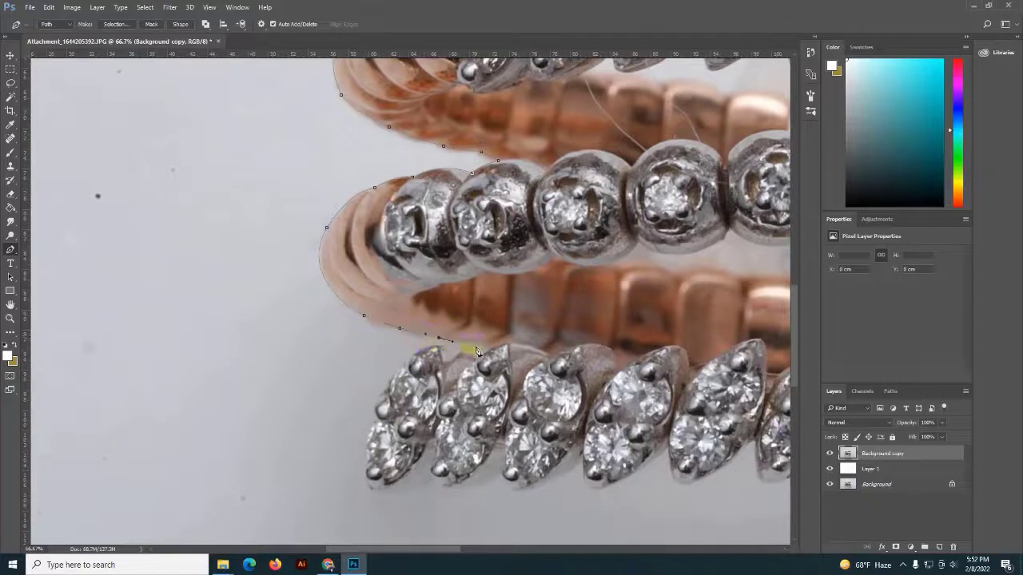
mouse_move(436, 350)
mouse_down()
mouse_move(389, 390)
mouse_move(378, 418)
mouse_up()
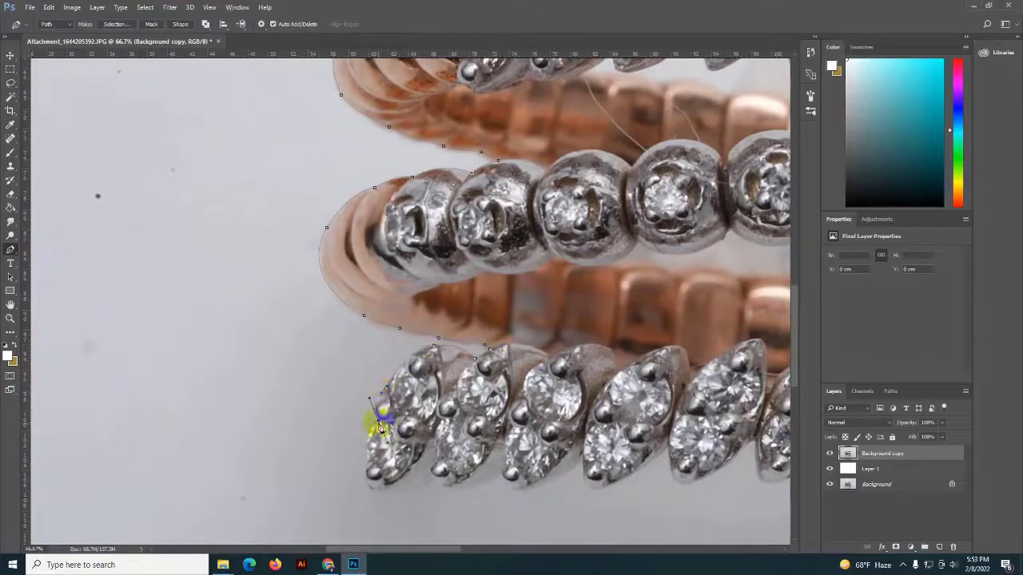
drag(368, 466, 381, 489)
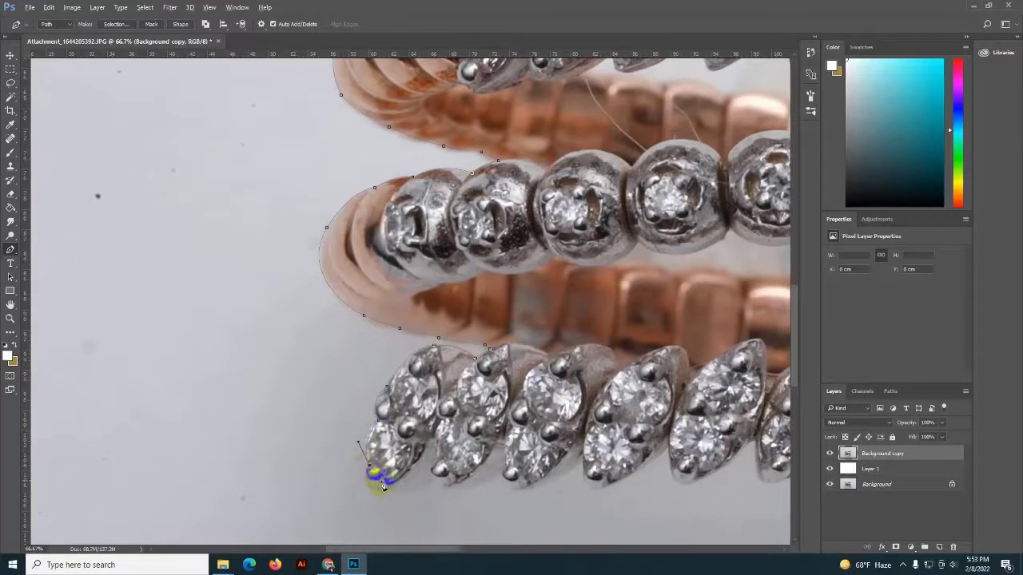
mouse_move(426, 457)
mouse_down()
mouse_move(432, 434)
mouse_move(360, 298)
mouse_up()
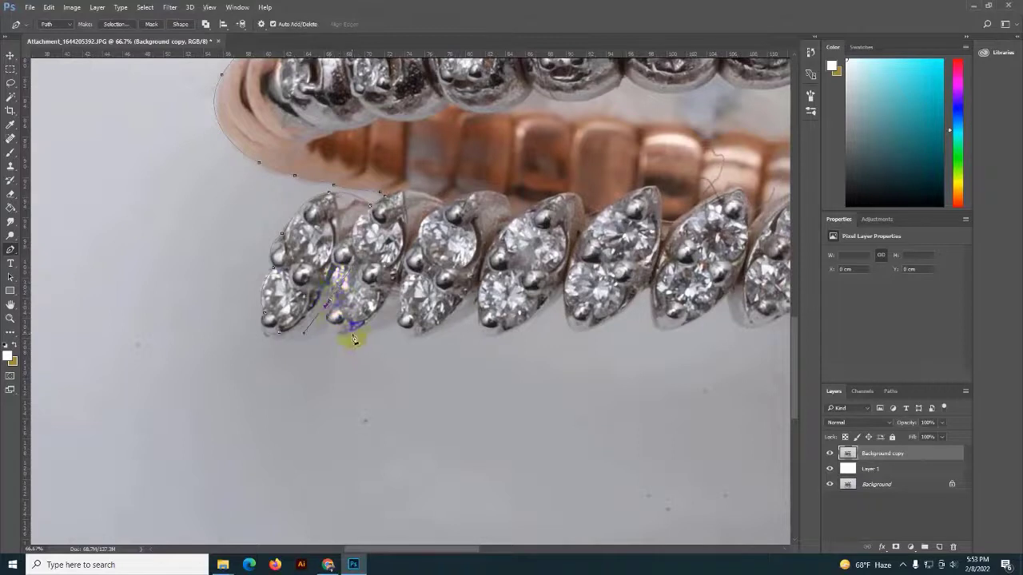
- Continue the path rightward along the lower diamonds' bottom edge
drag(352, 334, 383, 334)
mouse_move(503, 334)
mouse_down()
mouse_move(542, 318)
mouse_move(586, 339)
mouse_up()
mouse_move(631, 301)
mouse_down()
mouse_move(647, 288)
mouse_move(348, 248)
mouse_move(339, 256)
mouse_up()
mouse_move(393, 223)
mouse_down()
mouse_move(403, 209)
mouse_move(457, 242)
mouse_move(548, 169)
mouse_up()
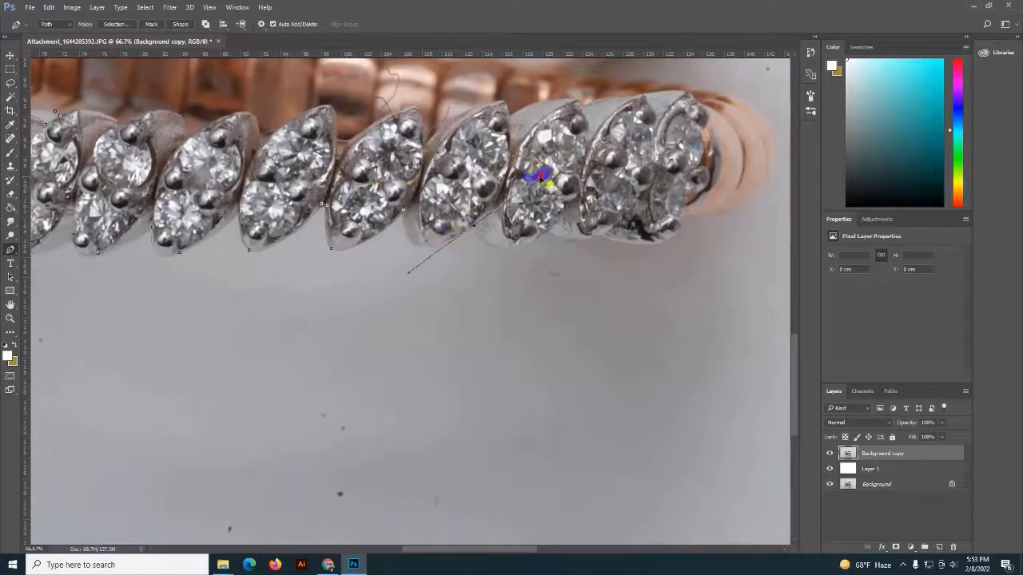
- Curve the path around the lower row's right end and left along the lower coil's top
drag(540, 236, 587, 194)
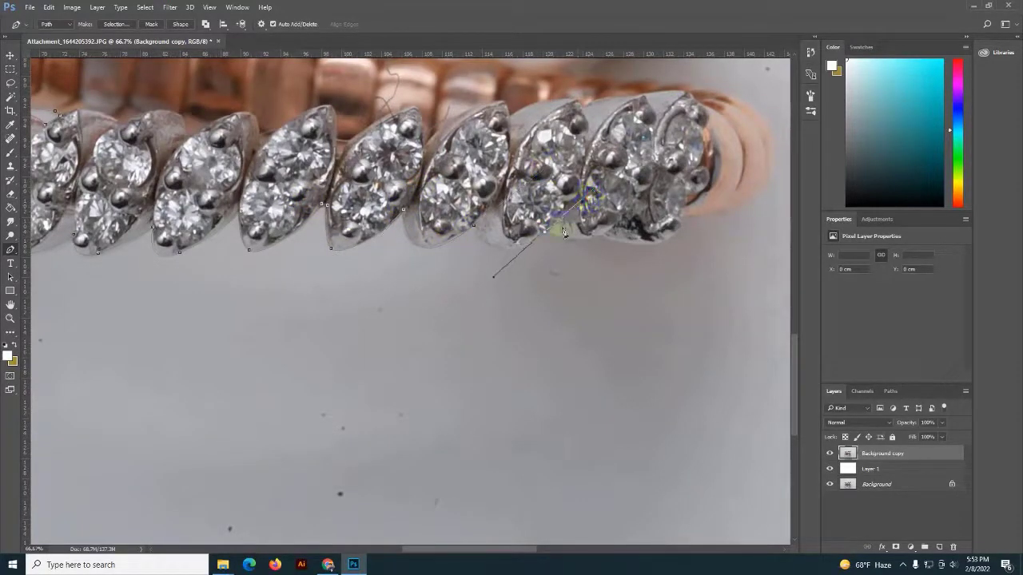
drag(603, 234, 613, 240)
drag(693, 189, 703, 172)
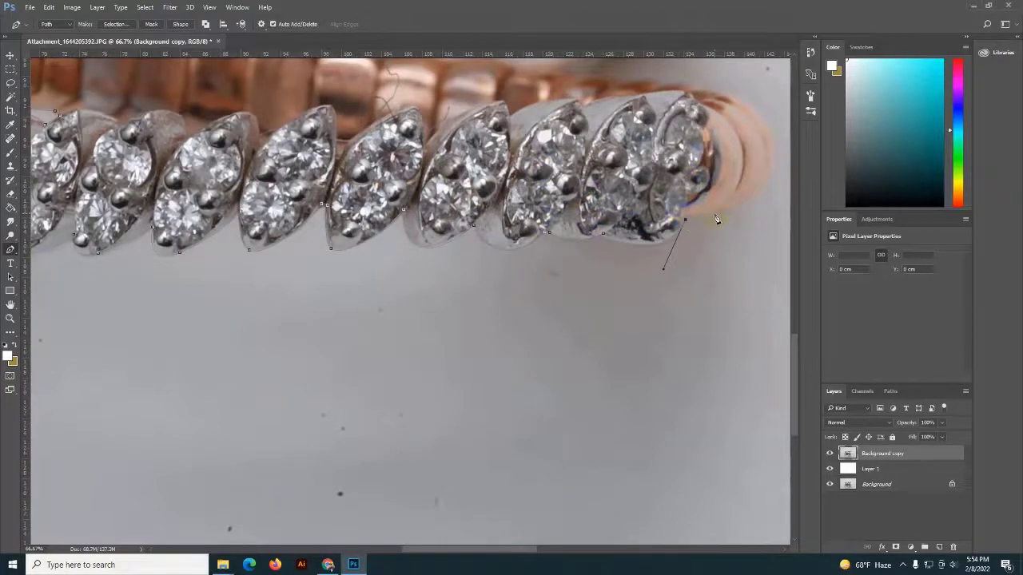
drag(716, 218, 416, 343)
drag(480, 276, 474, 218)
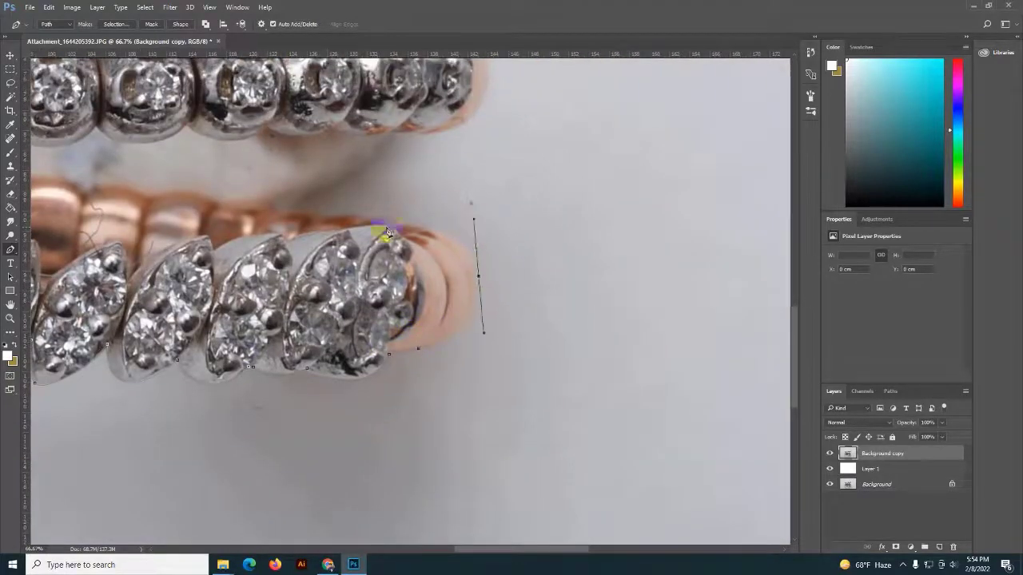
drag(332, 215, 260, 213)
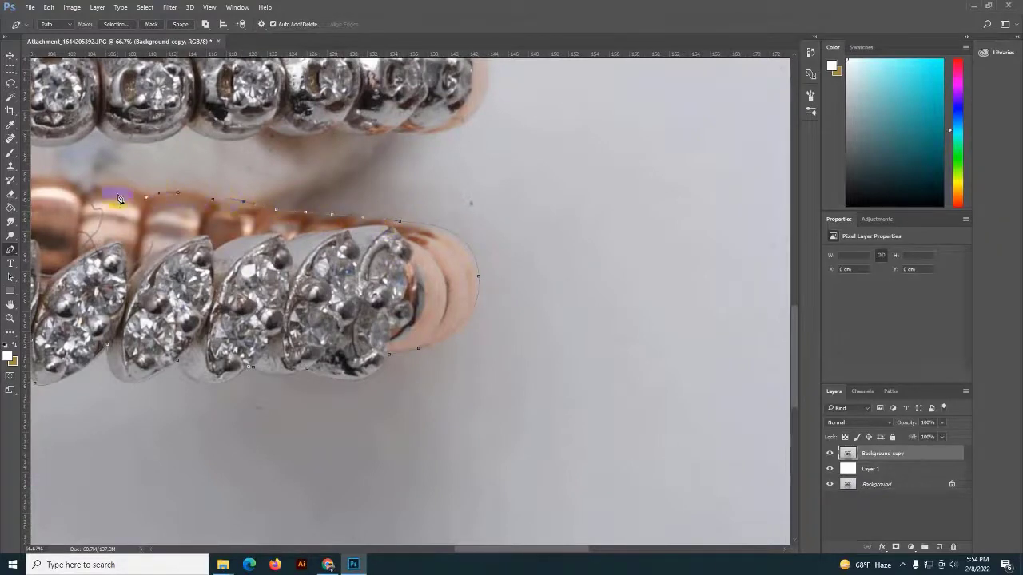
drag(87, 188, 51, 204)
- Carry the path across and right along the middle row's underside
drag(254, 237, 483, 262)
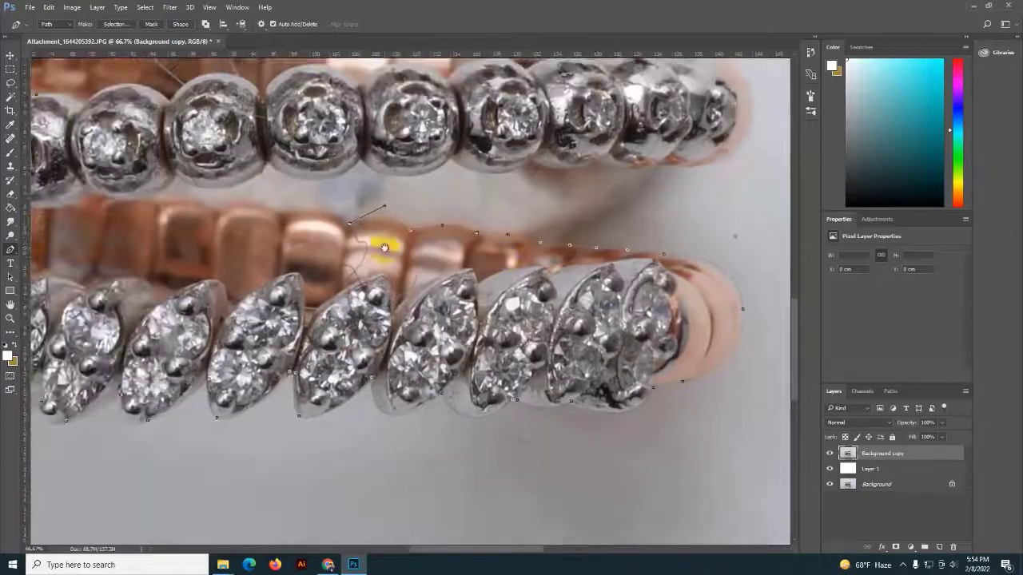
mouse_move(394, 237)
mouse_down()
mouse_move(296, 247)
mouse_move(238, 228)
mouse_up()
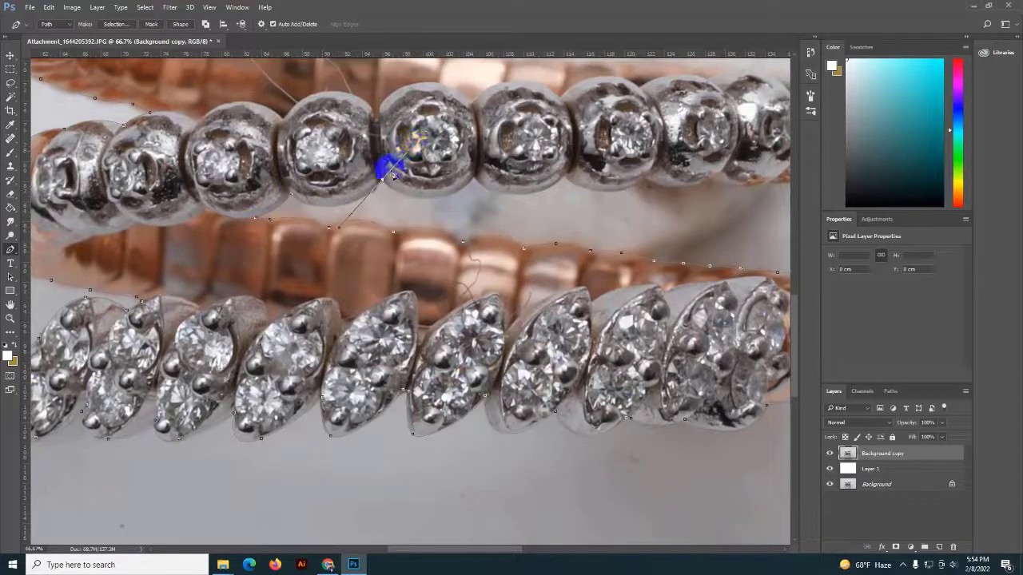
drag(474, 176, 515, 142)
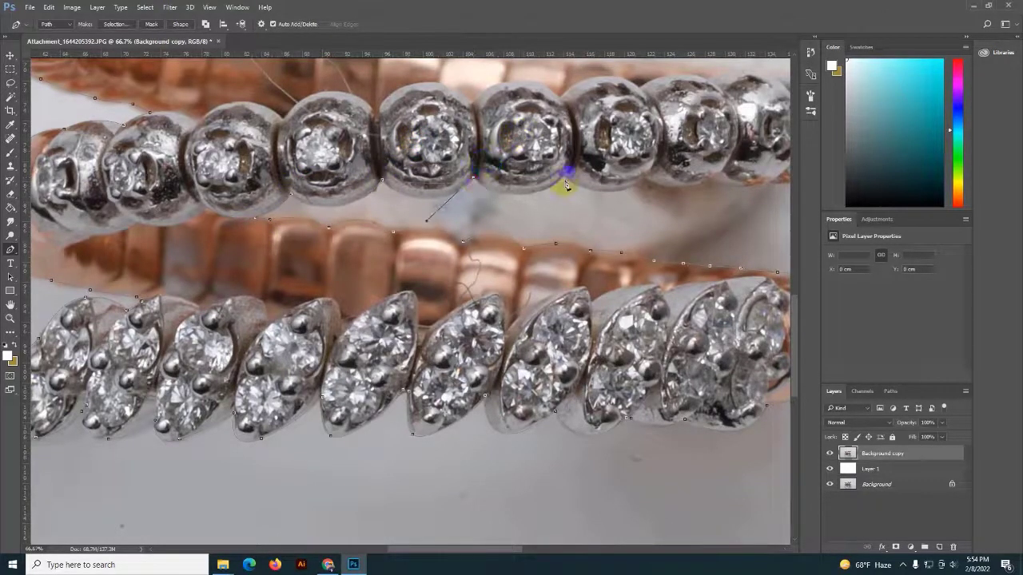
drag(559, 181, 572, 176)
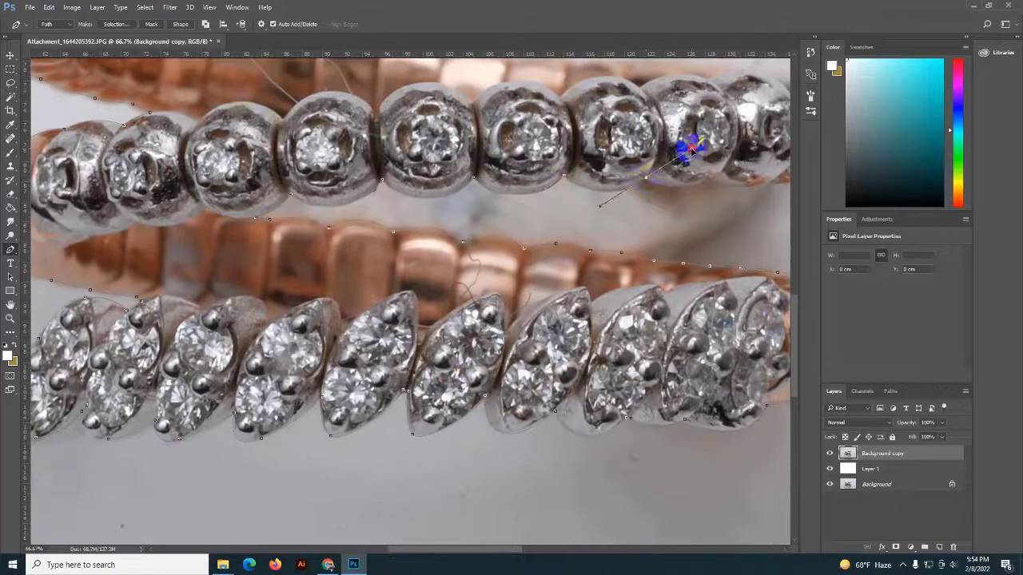
- Wrap the path around the middle coil's right end and left along its top edge
mouse_move(600, 213)
mouse_down()
mouse_move(385, 302)
mouse_move(448, 254)
mouse_up()
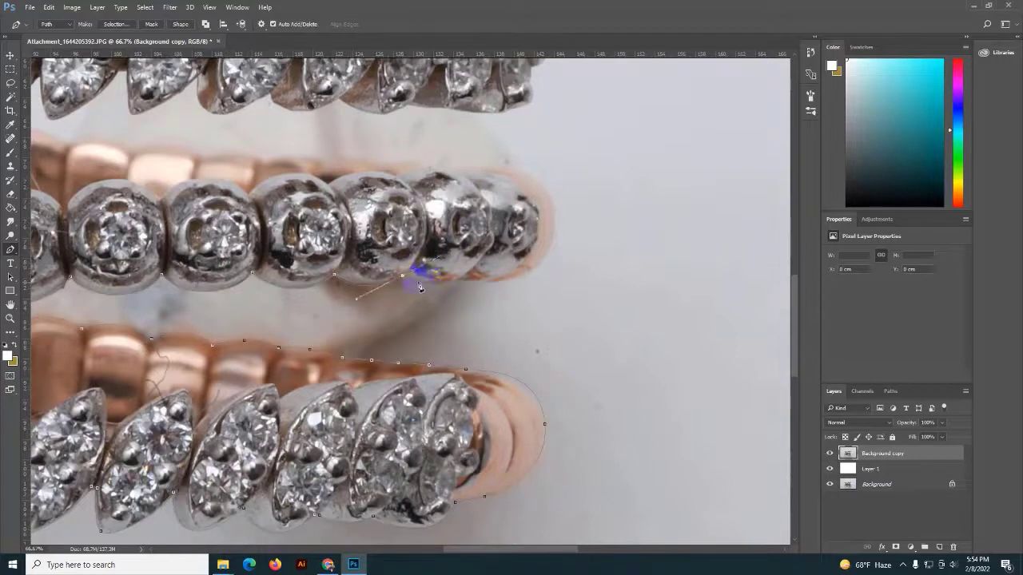
click(489, 282)
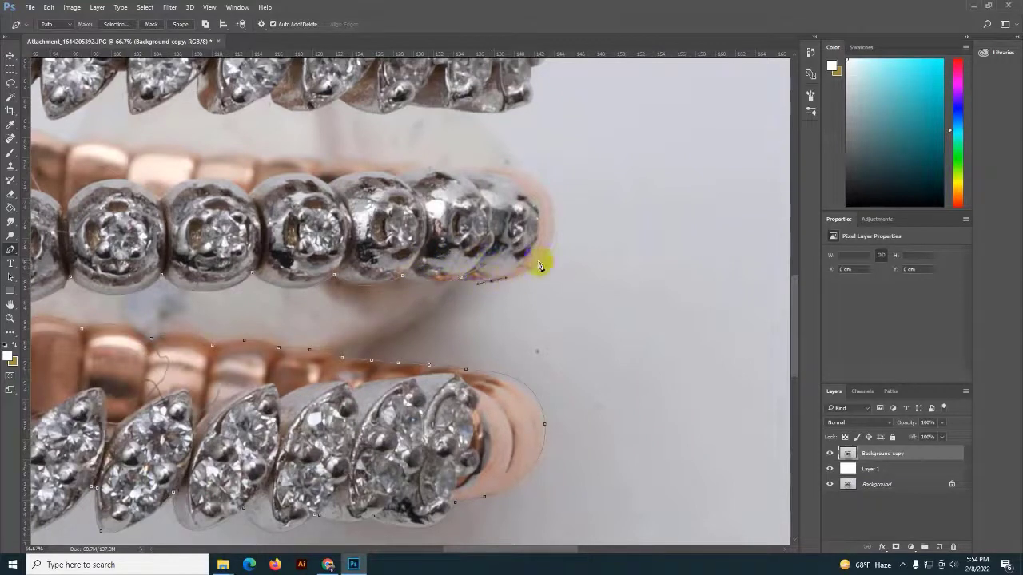
drag(551, 242, 564, 215)
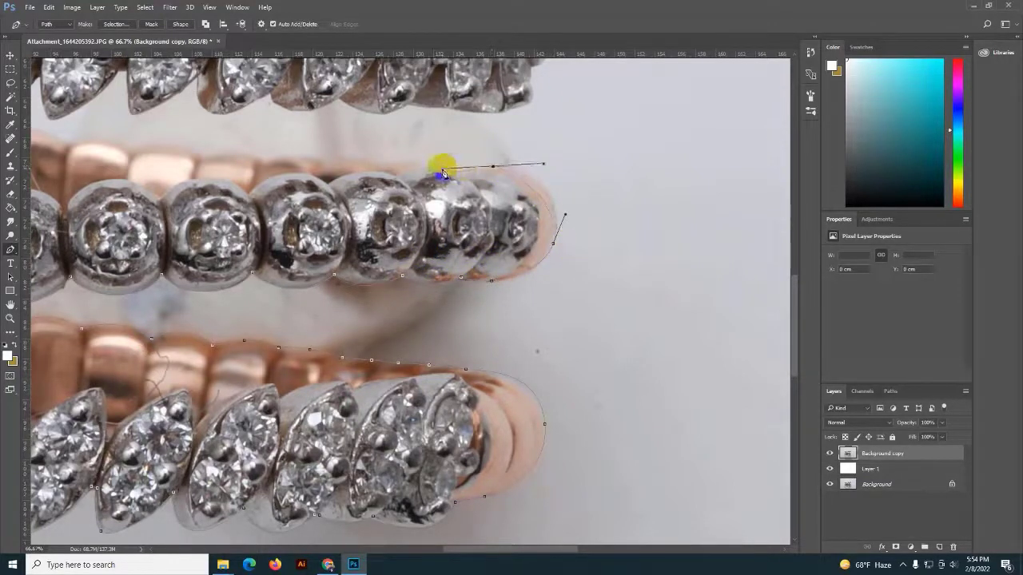
drag(492, 166, 360, 167)
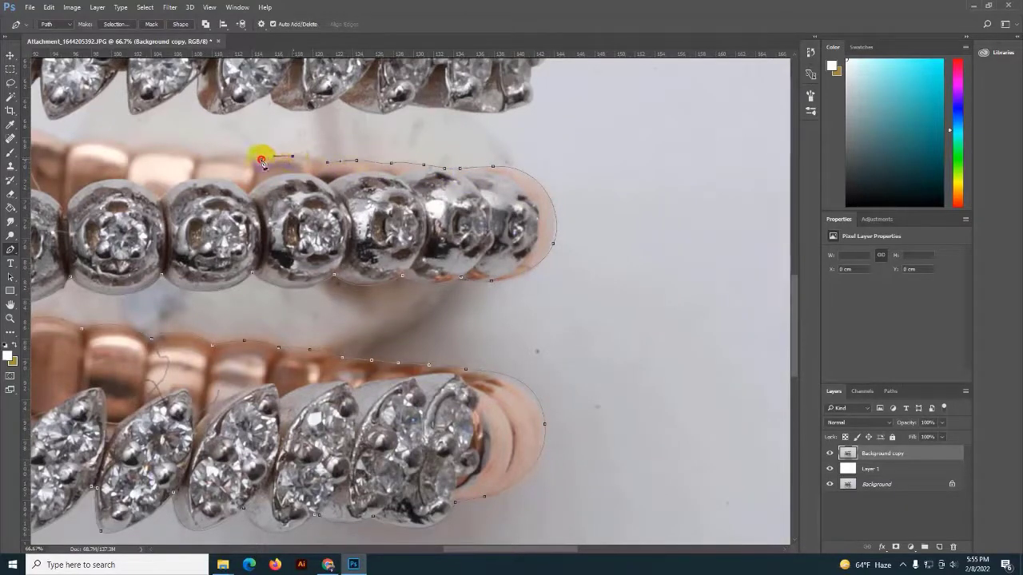
drag(204, 154, 158, 155)
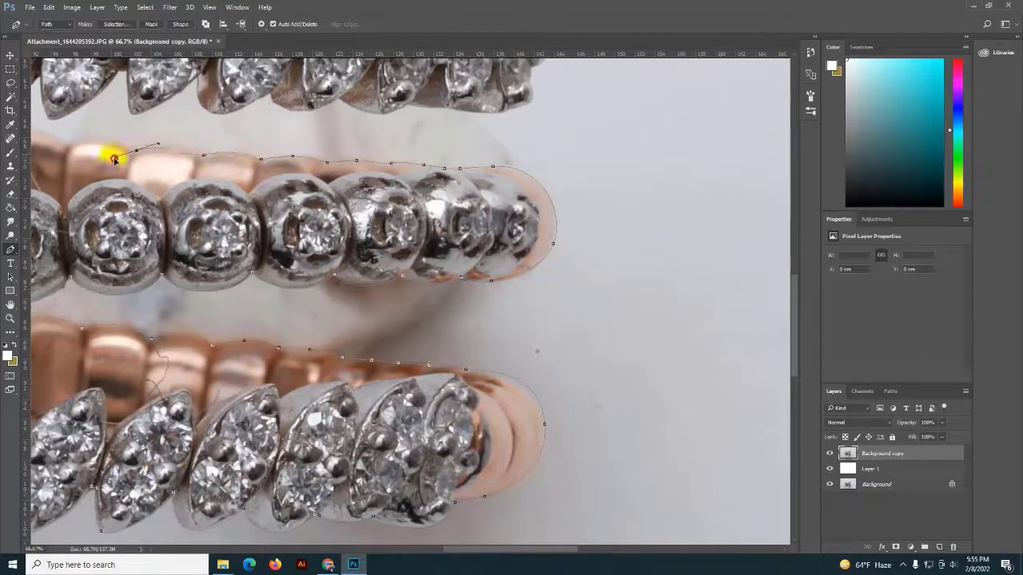
- Close the outline along the band and over the top diamond row's right end
scroll(140, 152, up, 1)
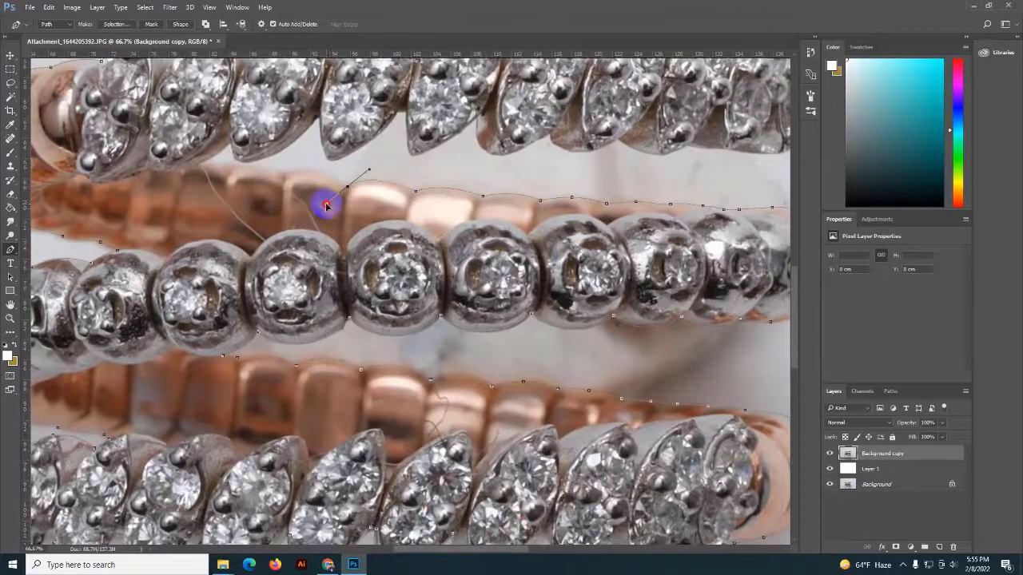
click(346, 186)
mouse_move(286, 174)
mouse_down()
mouse_move(269, 183)
mouse_move(234, 154)
mouse_move(249, 167)
mouse_up()
drag(310, 127, 326, 112)
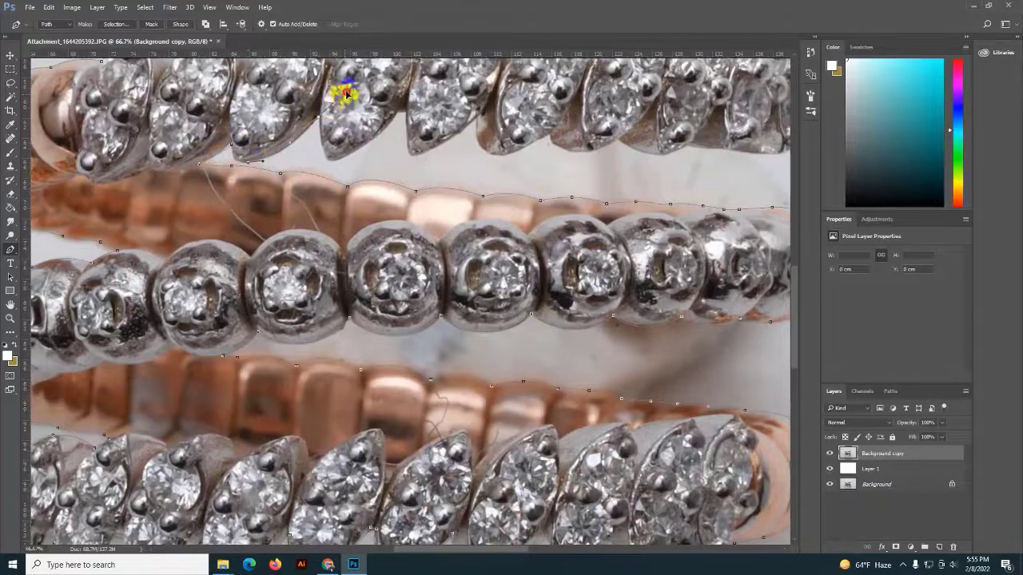
click(329, 162)
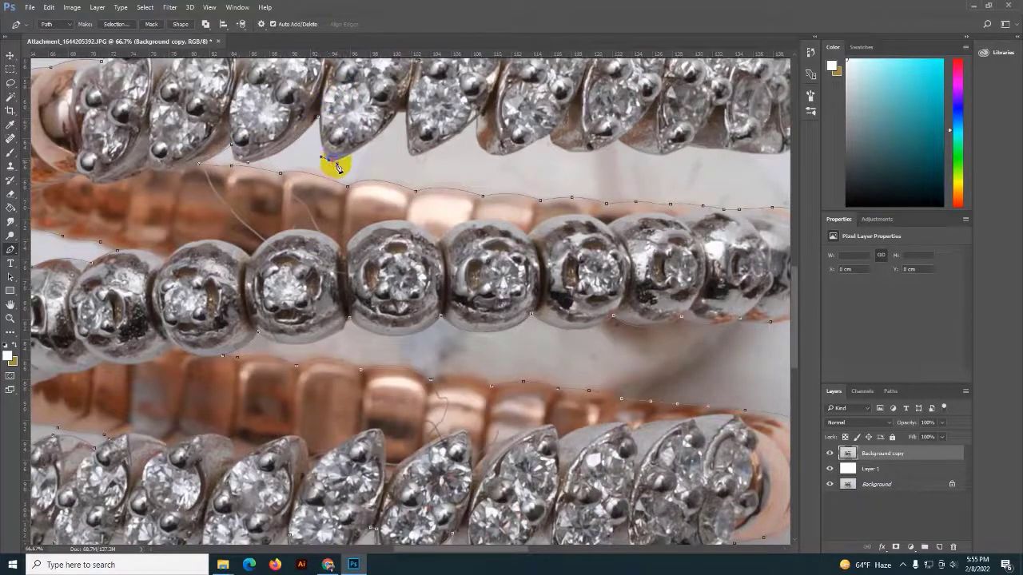
mouse_move(395, 111)
mouse_down()
mouse_move(409, 158)
mouse_move(479, 113)
mouse_up()
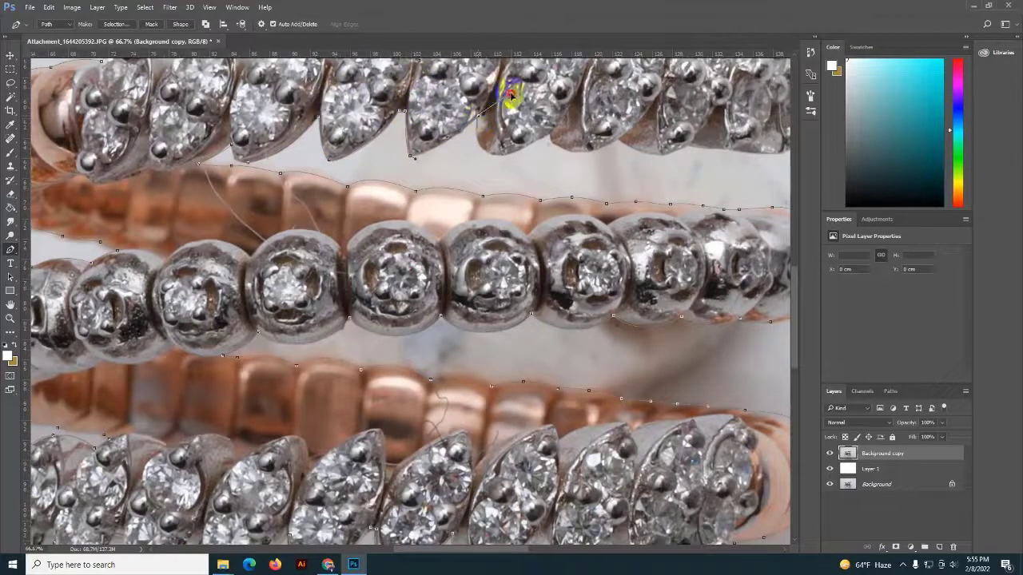
mouse_move(537, 141)
mouse_down()
mouse_move(603, 110)
mouse_move(664, 108)
mouse_move(429, 201)
mouse_move(506, 185)
mouse_up()
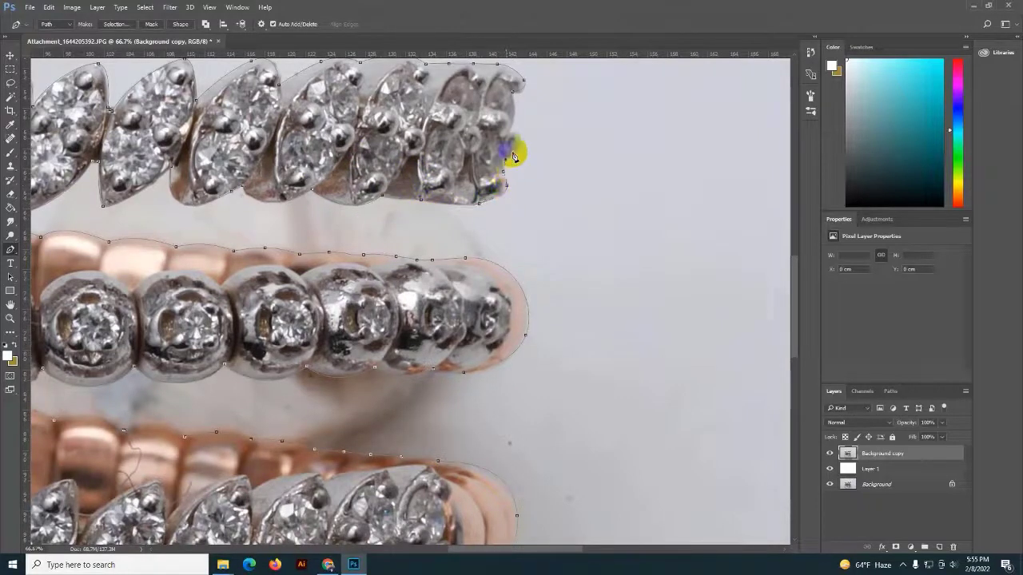
drag(510, 137, 516, 110)
- Turn the path into a selection, invert it, clear the background to white, deselect and fit
right_click(462, 111)
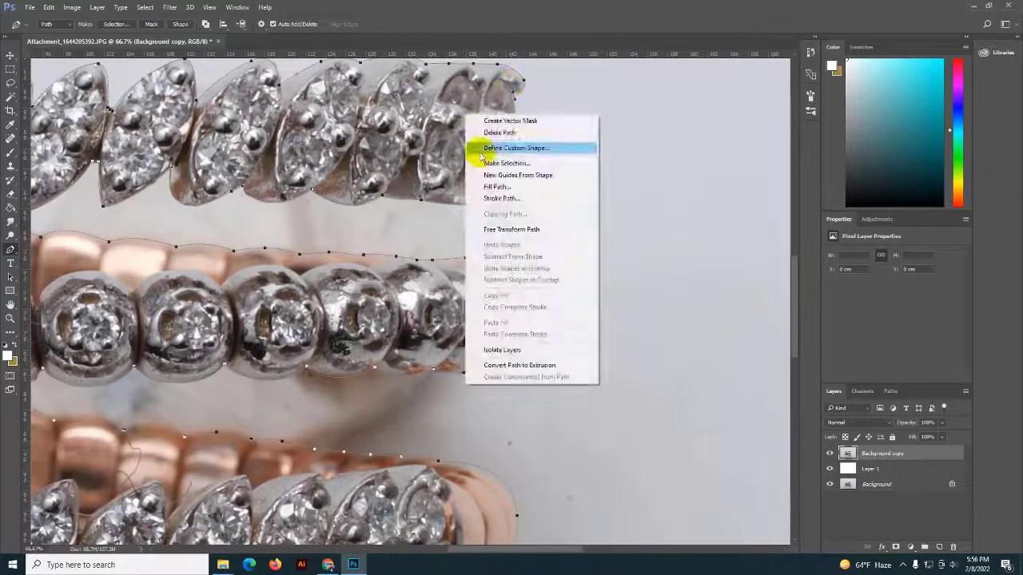
click(519, 144)
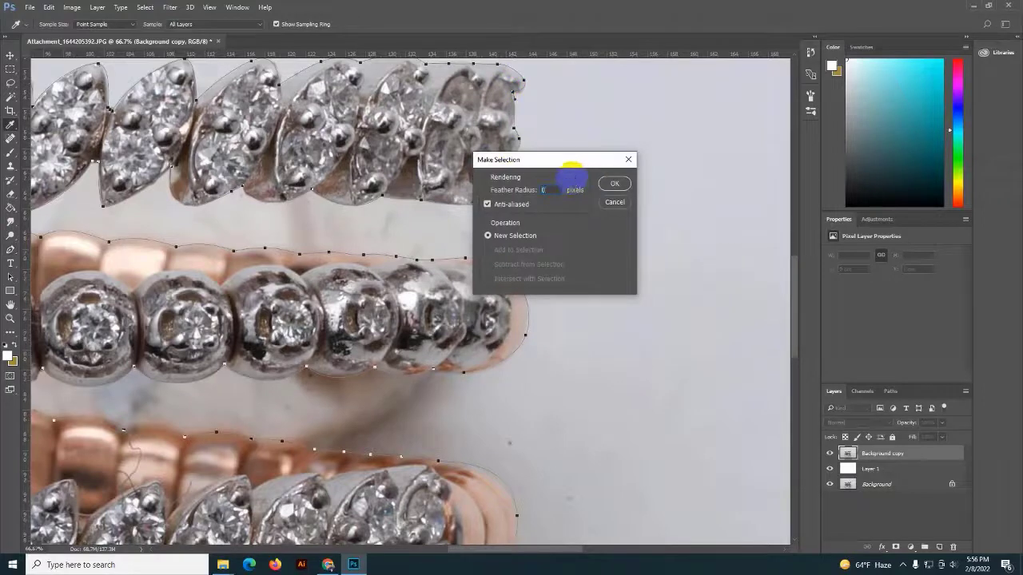
click(614, 183)
key(ctrl+shift+i)
key(Delete)
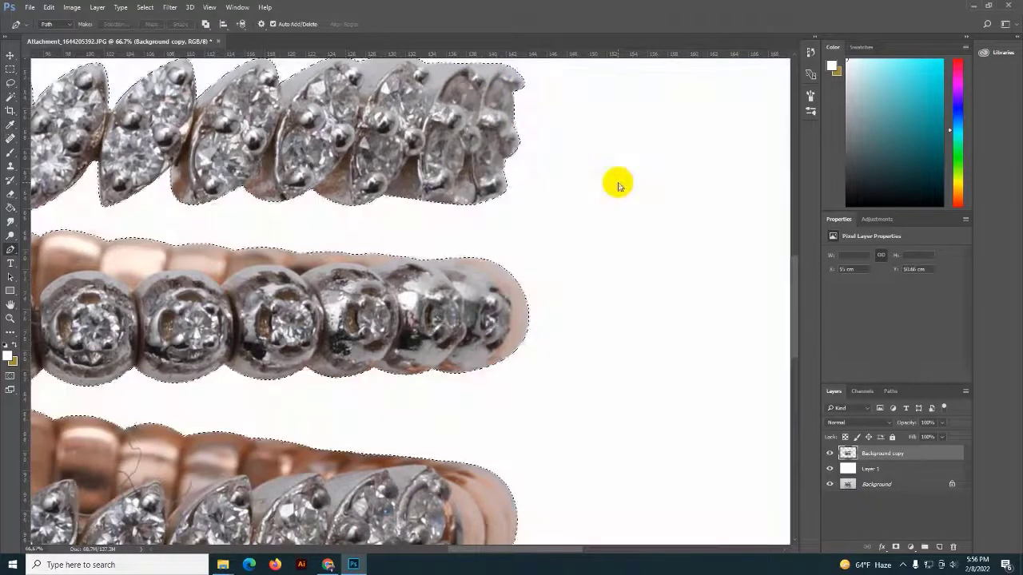
key(ctrl+d)
key(ctrl+0)
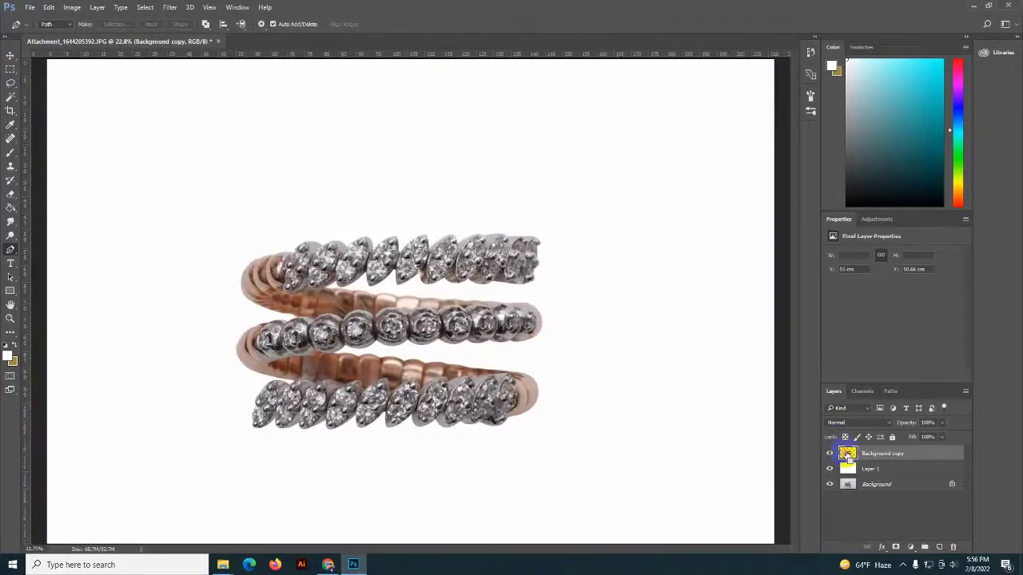
- Add a Brightness/Contrast layer at Brightness 35 and merge it into the ring
click(876, 219)
click(854, 241)
drag(891, 280, 907, 283)
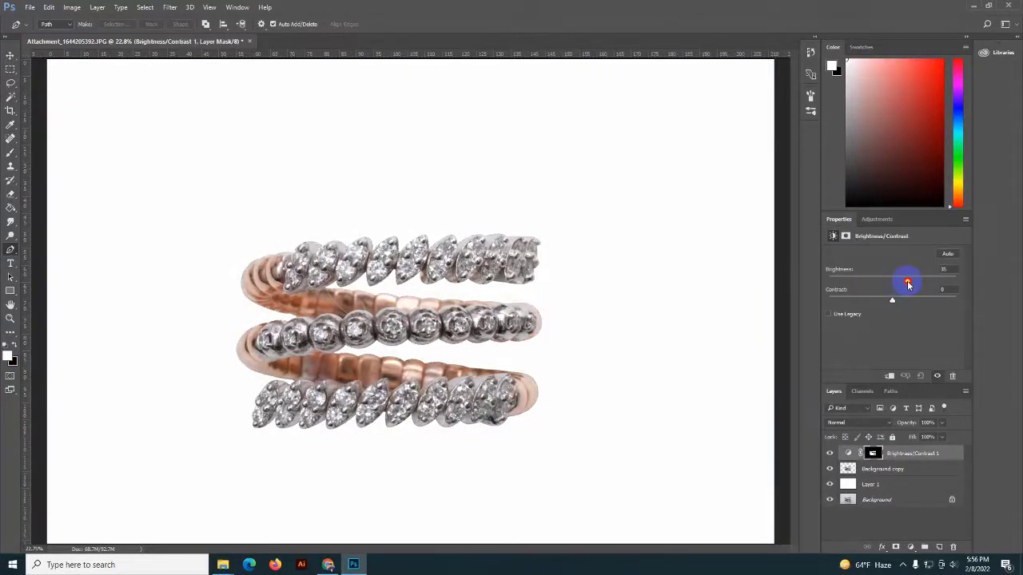
shift+click(887, 468)
key(ctrl+e)
- Boost the Reds with Hue/Saturation (Saturation +29, Lightness +13) and merge it down
ctrl+click(848, 453)
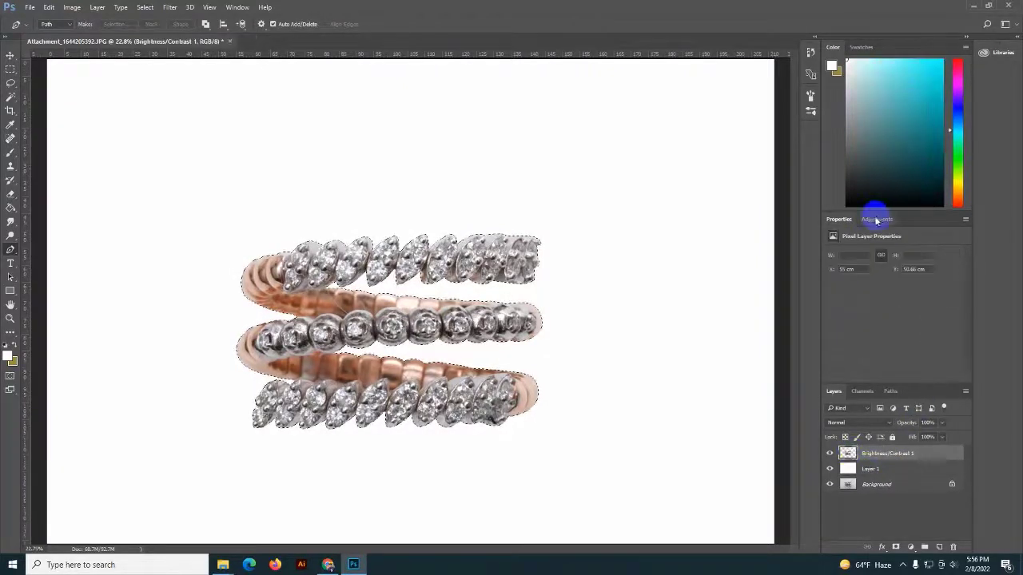
click(877, 219)
click(849, 261)
click(831, 266)
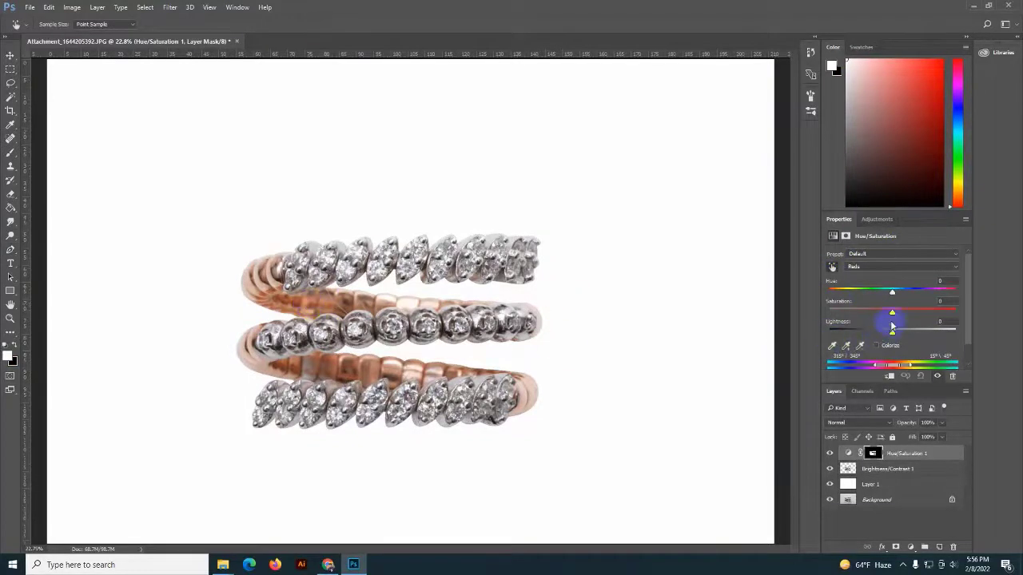
drag(903, 315, 906, 334)
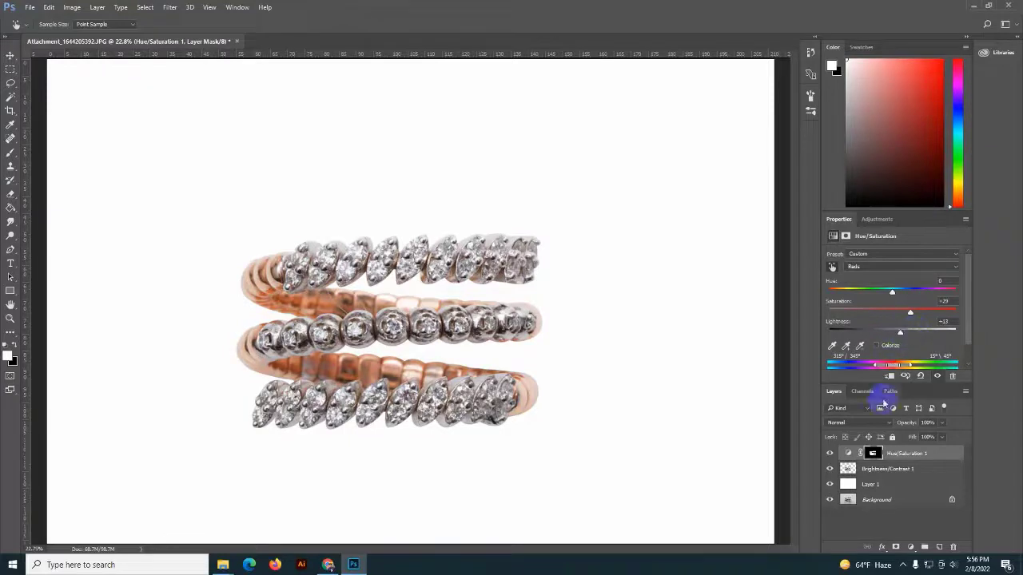
key(ctrl+e)
ctrl+click(847, 453)
- In the Camera Raw Filter, set Temperature +3 and Tint +20
click(169, 7)
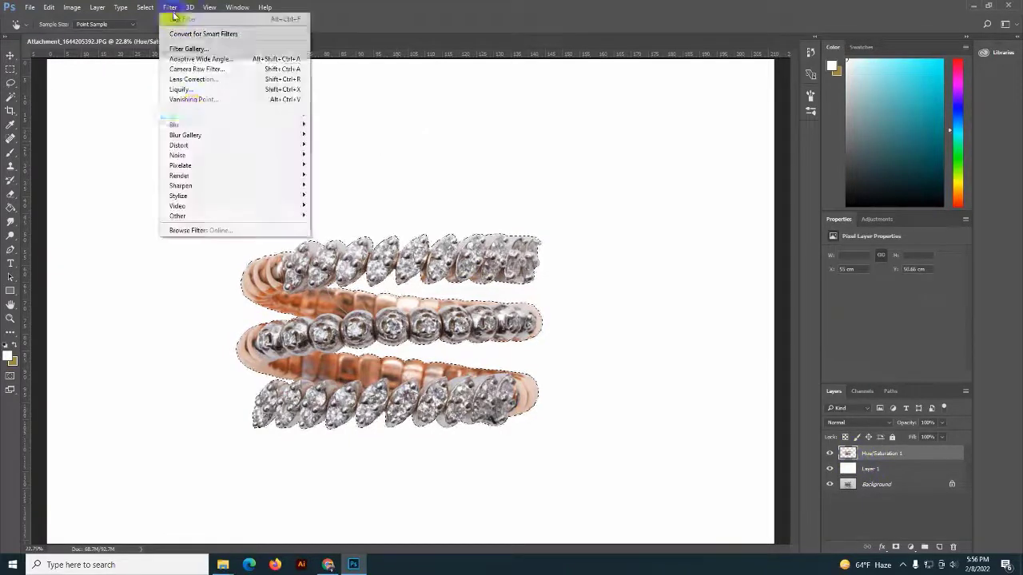
click(182, 73)
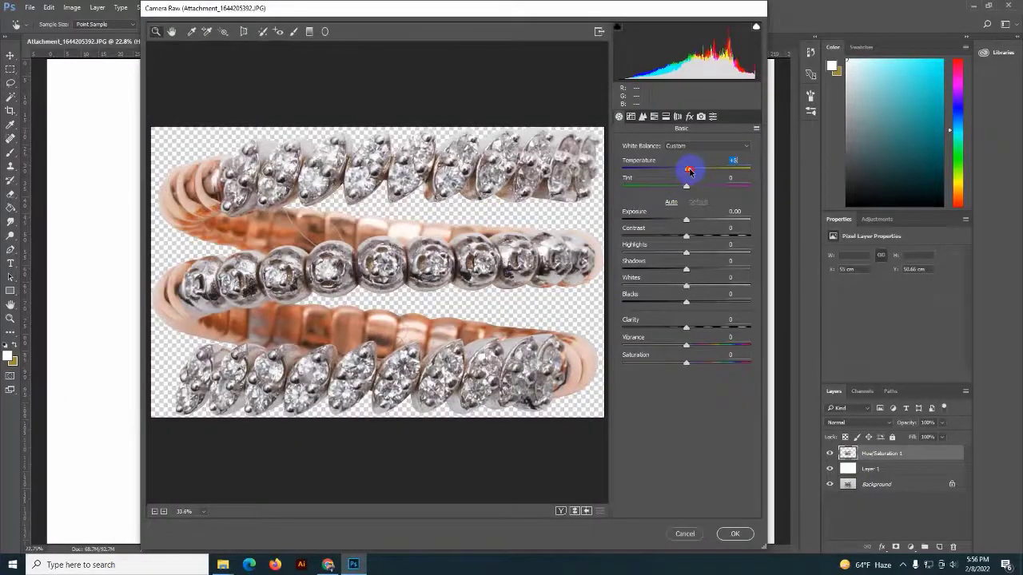
drag(689, 170, 700, 186)
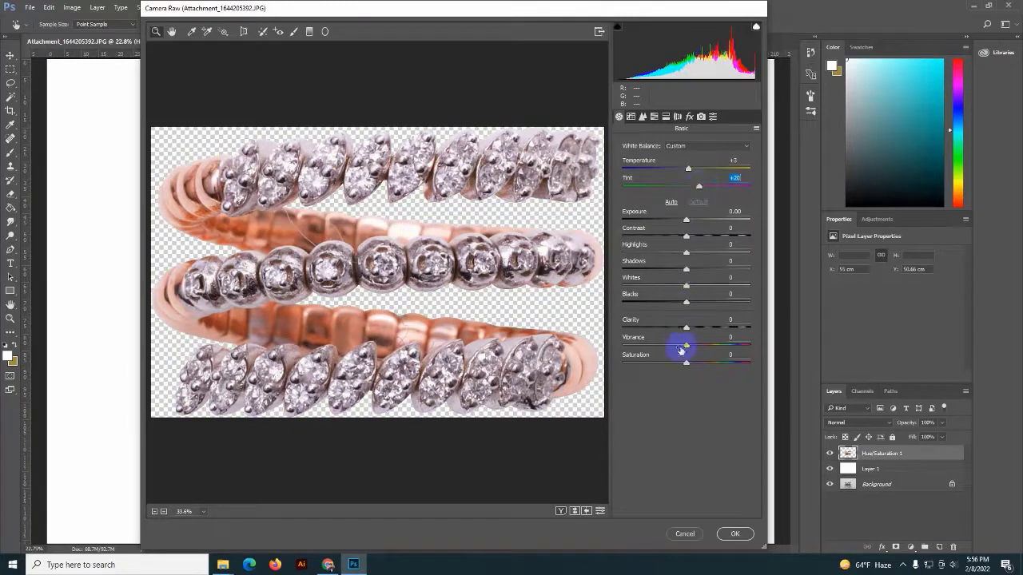
mouse_move(685, 362)
mouse_down()
mouse_move(621, 354)
mouse_move(697, 359)
mouse_move(685, 358)
mouse_up()
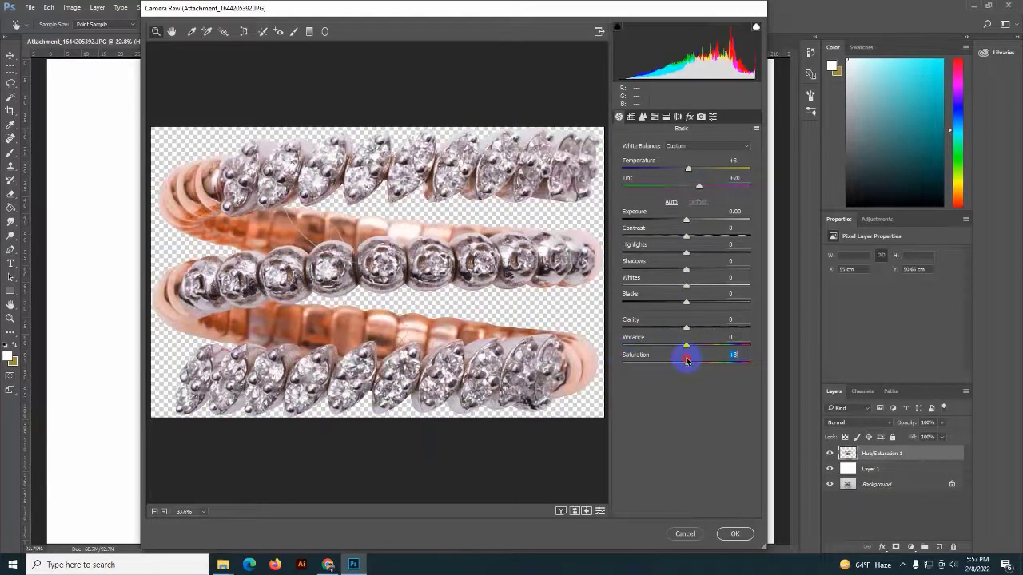
- Sharpen (Amount 77, Radius 1.1, Detail 18), set Luminance noise reduction 15 and apply
click(640, 115)
mouse_move(655, 158)
mouse_down()
mouse_move(636, 162)
mouse_move(702, 163)
mouse_move(654, 183)
mouse_move(644, 199)
mouse_up()
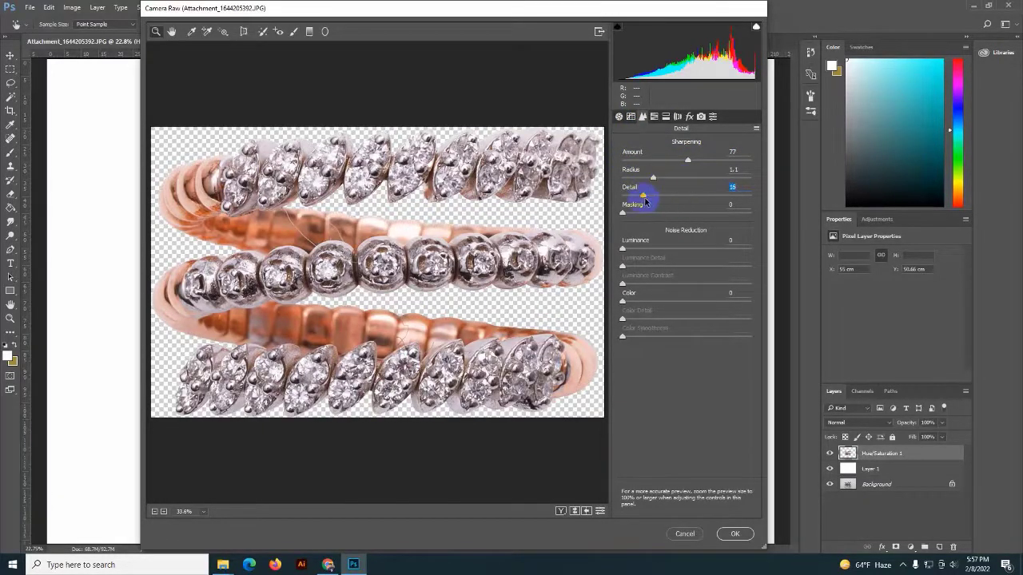
drag(640, 253, 647, 249)
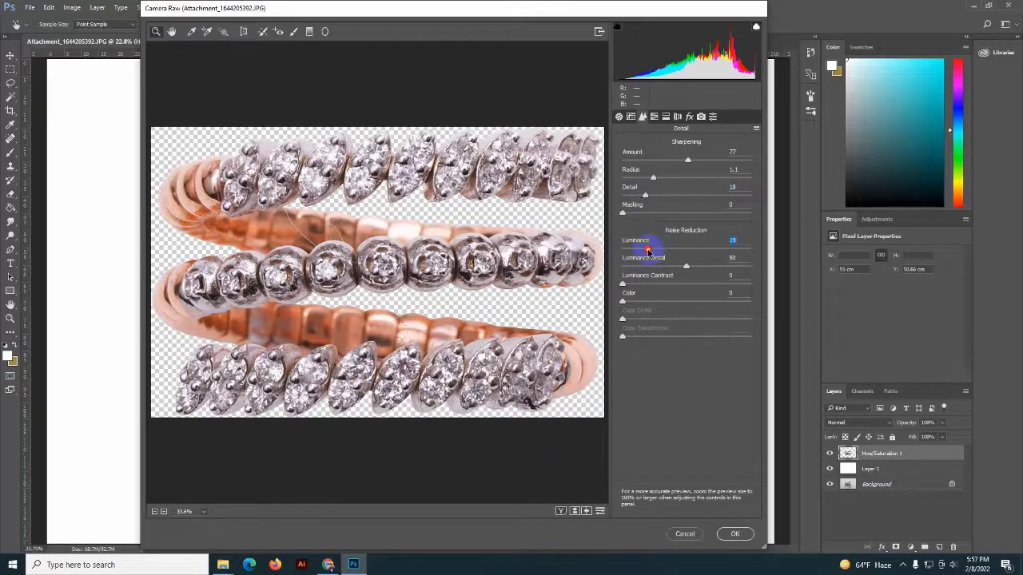
click(682, 534)
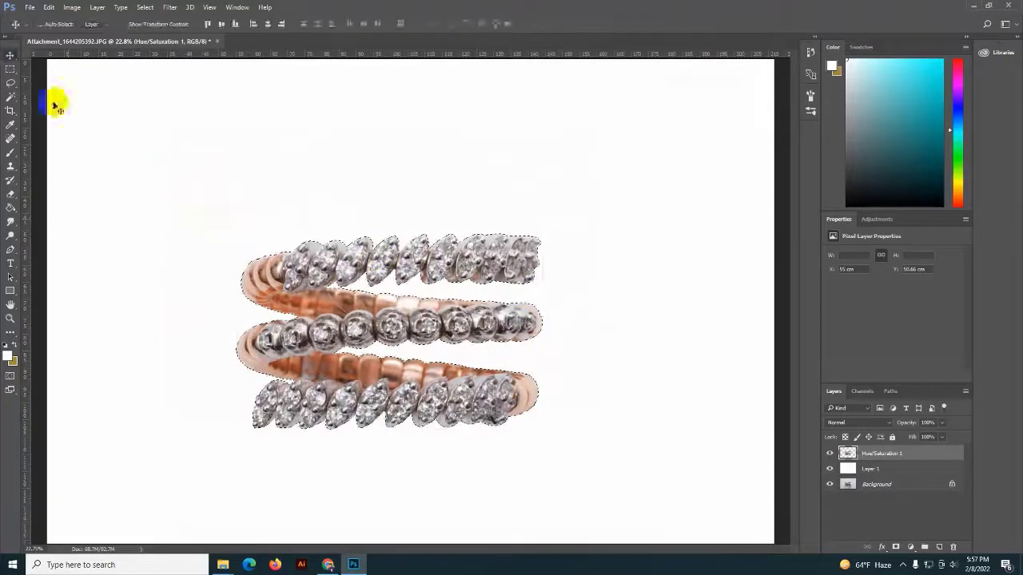
- Deselect, zoom in to inspect the ring, and reload its outline as a selection
key(ctrl+t)
key(ctrl+plus)
key(Return)
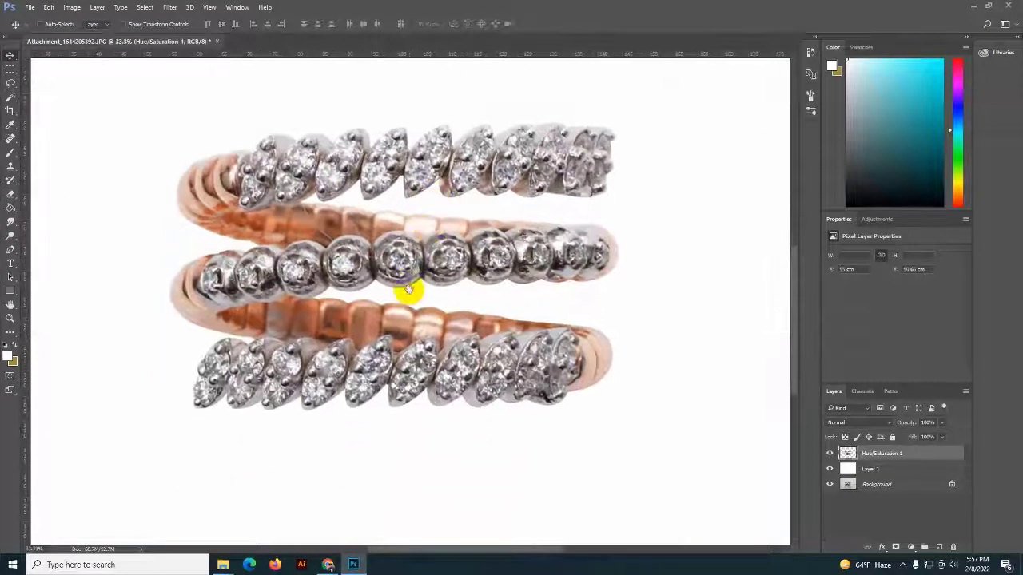
drag(407, 290, 411, 276)
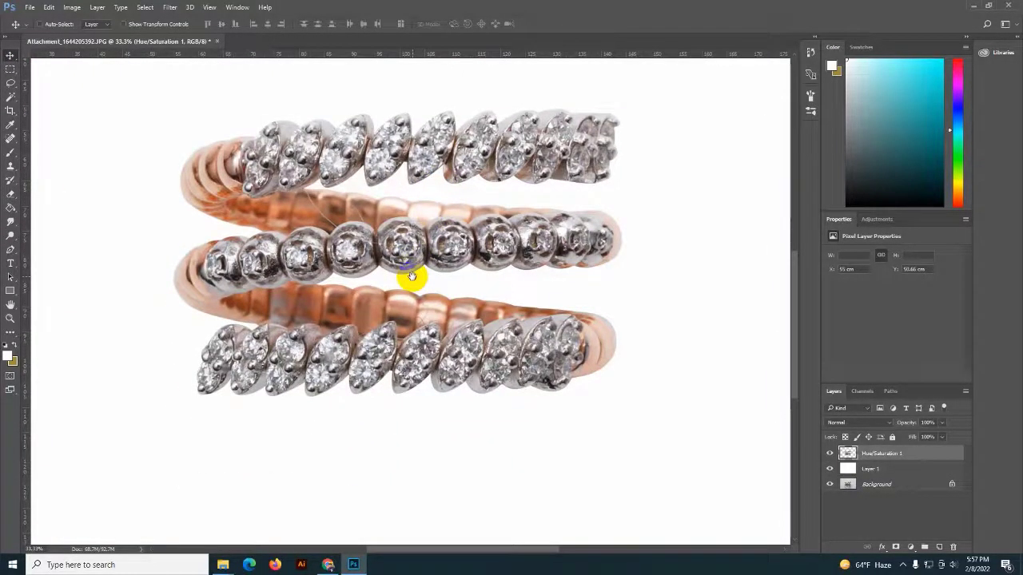
drag(412, 275, 414, 271)
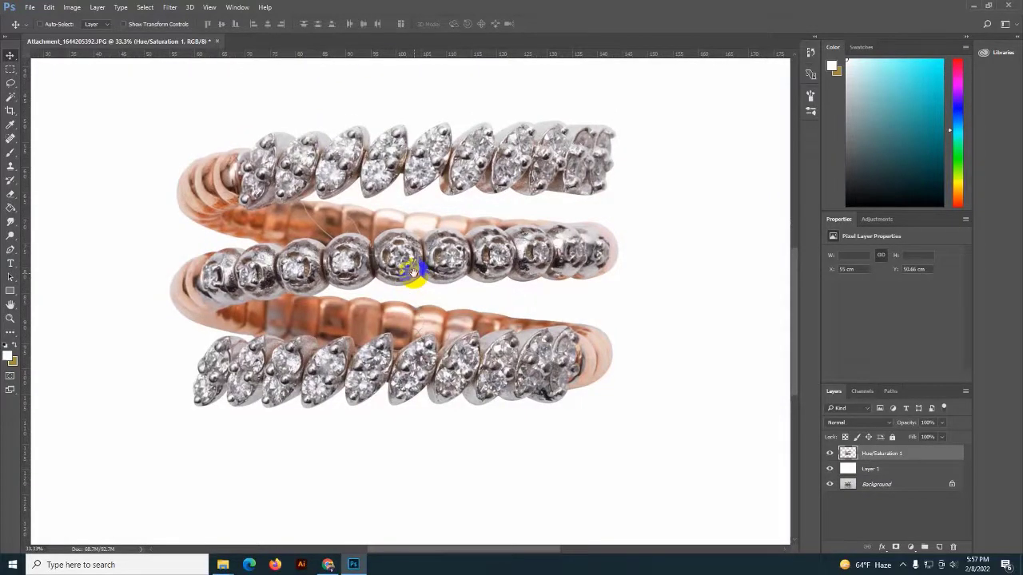
ctrl+click(847, 453)
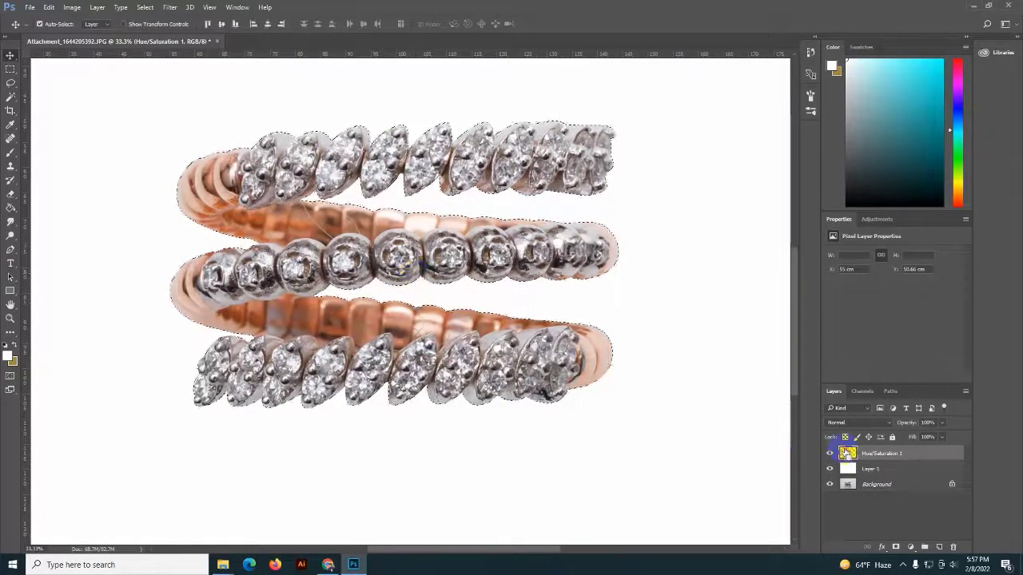
- Reapply Camera Raw with Temperature +3, Masking 23, Luminance noise reduction 36 and colour noise reduction
click(170, 7)
click(191, 69)
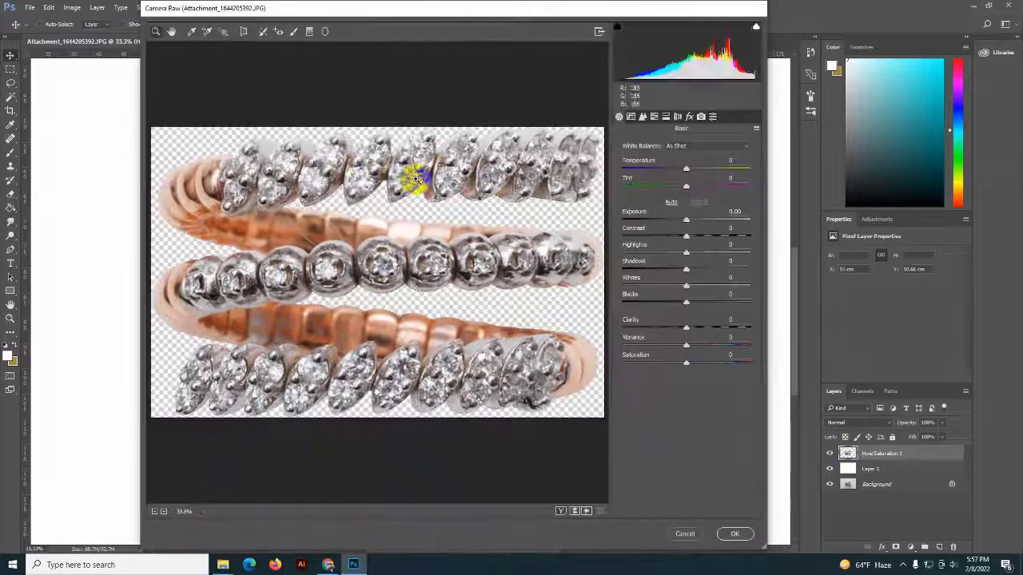
drag(686, 171, 690, 170)
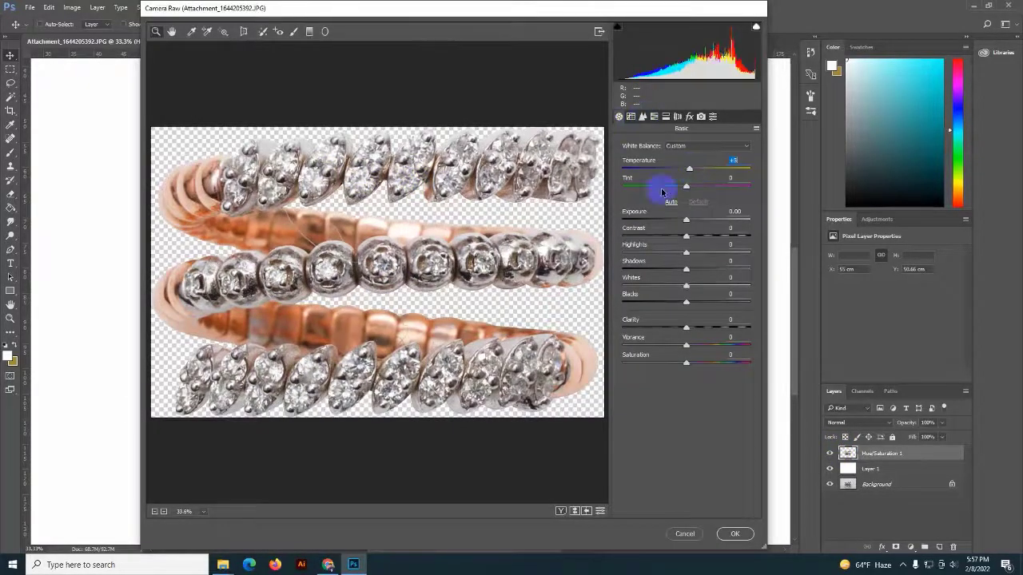
click(644, 118)
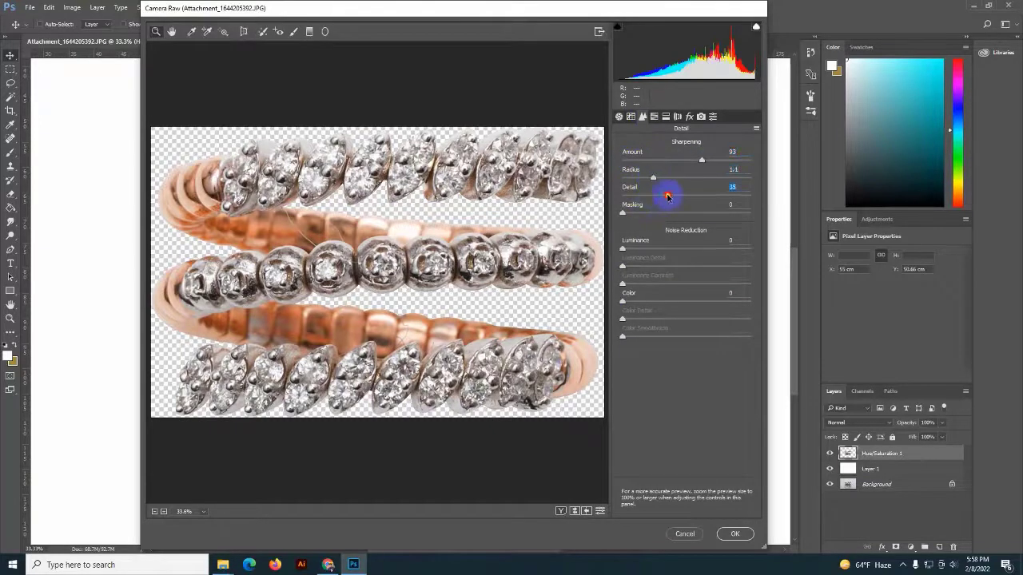
mouse_move(653, 213)
mouse_down()
mouse_move(676, 209)
mouse_move(651, 212)
mouse_up()
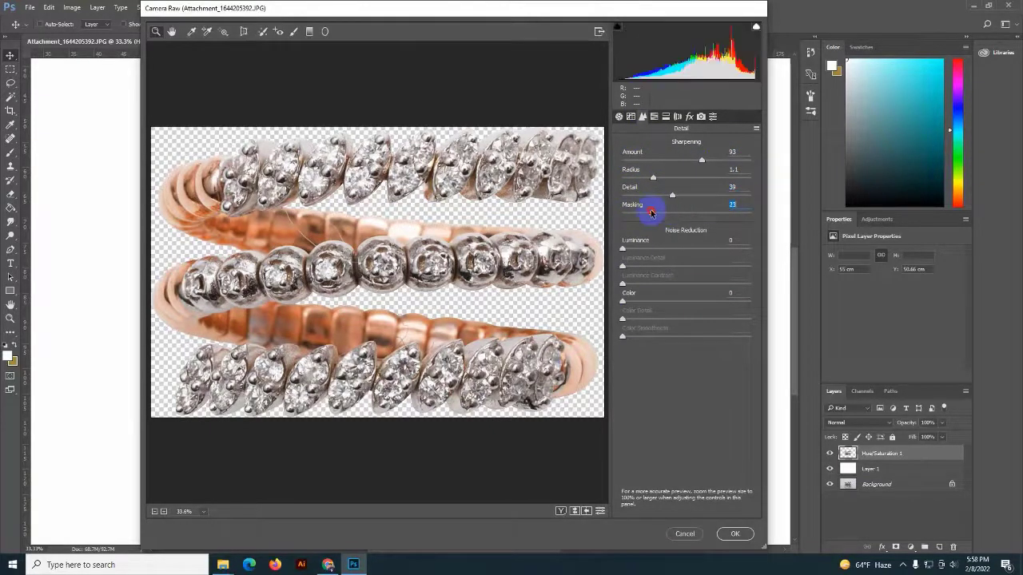
mouse_move(622, 247)
mouse_down()
mouse_move(675, 254)
mouse_move(648, 288)
mouse_move(678, 300)
mouse_up()
click(436, 298)
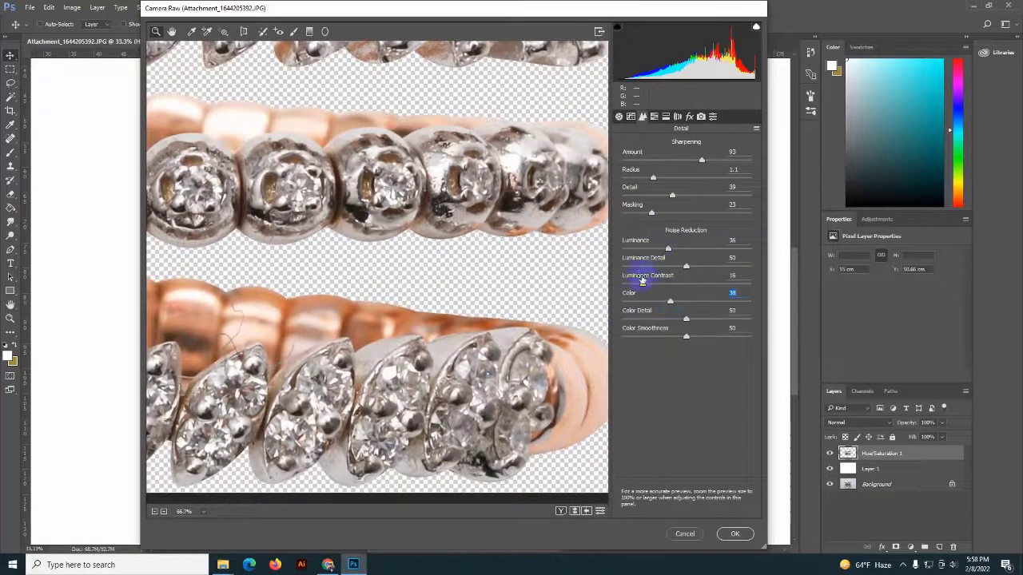
click(734, 534)
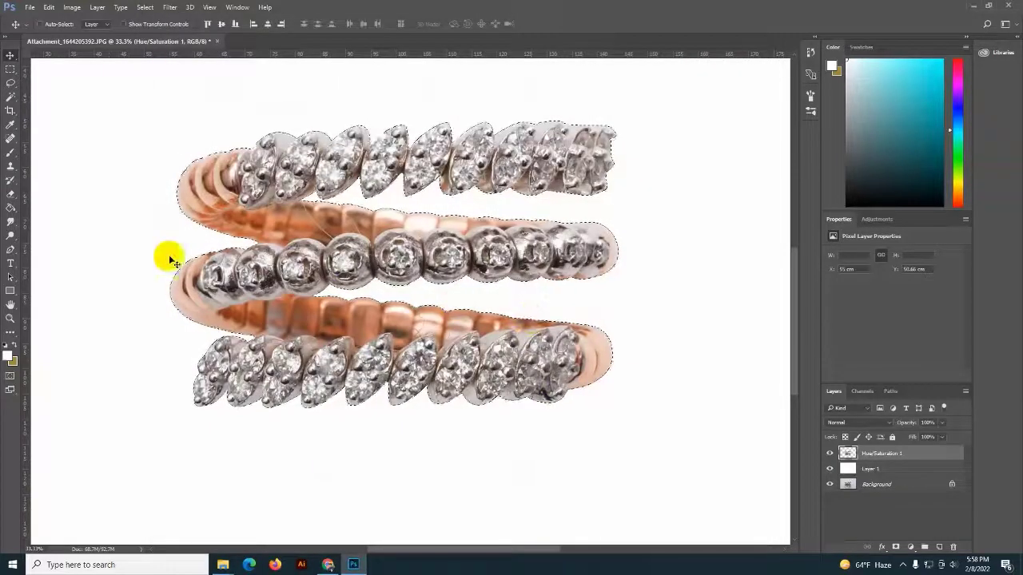
- Select the Mixer Brush and sample the ring's copper colour
right_click(10, 221)
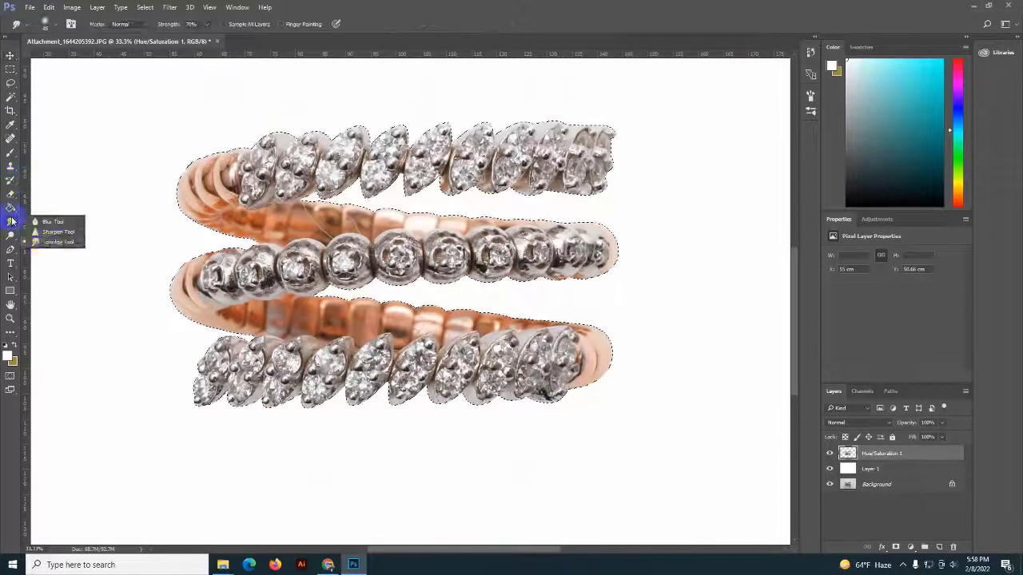
click(48, 245)
scroll(267, 330, up, 2)
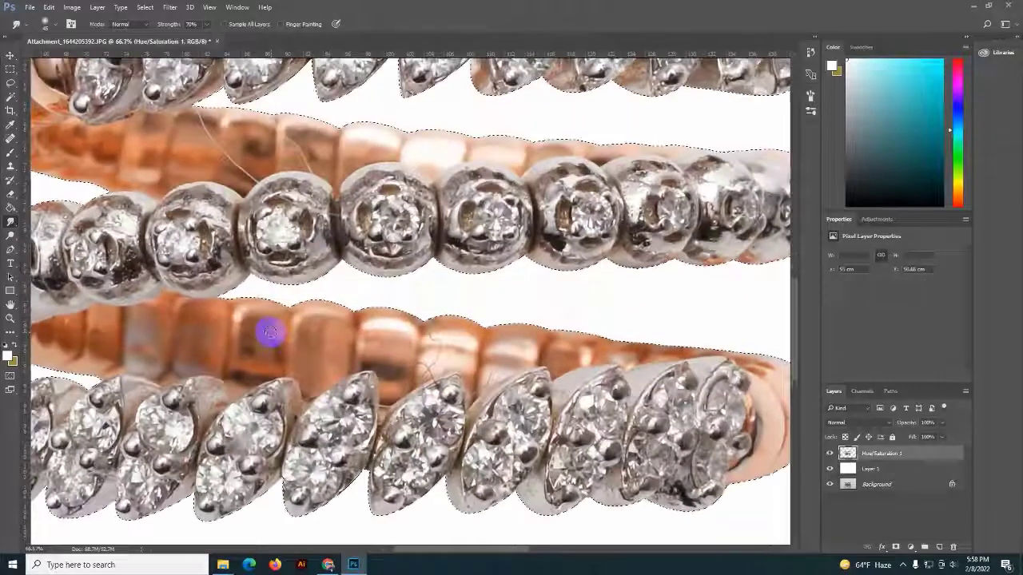
right_click(10, 152)
click(64, 183)
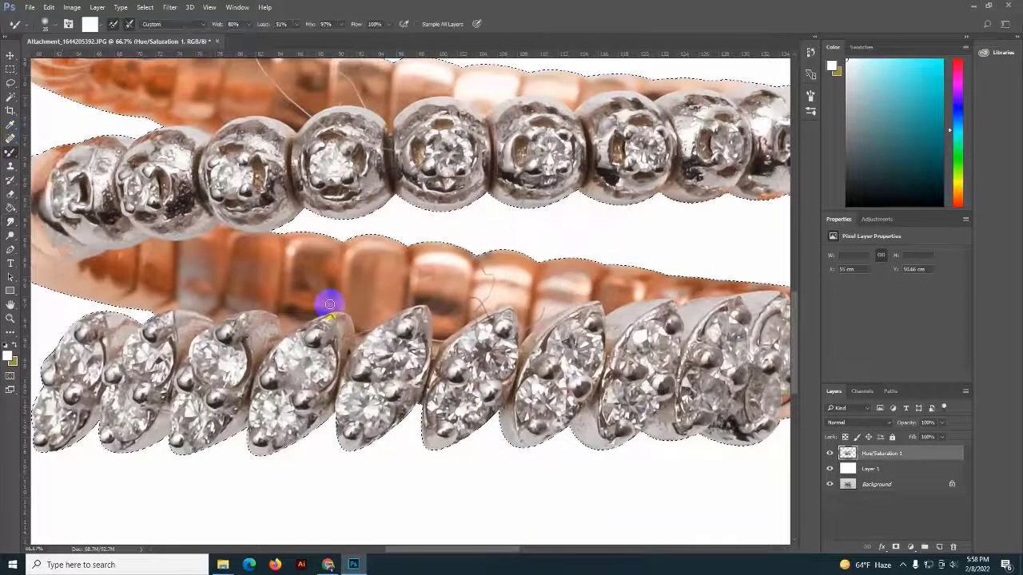
alt+click(365, 283)
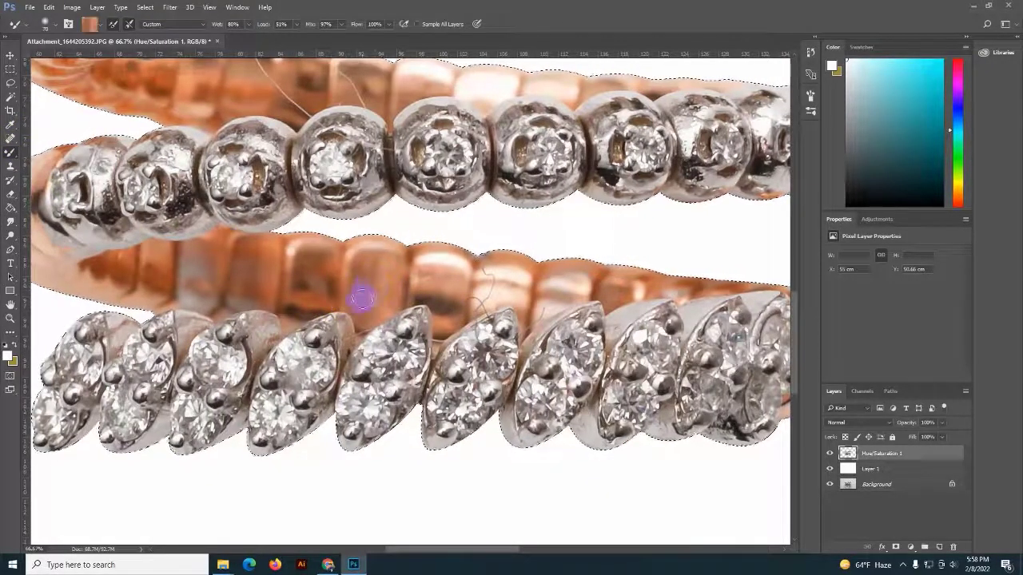
- Paint smooth copper along the lower coil band, its right end and the middle row's first bead
mouse_move(366, 275)
mouse_down()
mouse_move(494, 293)
mouse_move(483, 256)
mouse_move(543, 304)
mouse_move(554, 283)
mouse_move(612, 269)
mouse_move(623, 296)
mouse_move(657, 266)
mouse_move(680, 297)
mouse_move(695, 280)
mouse_up()
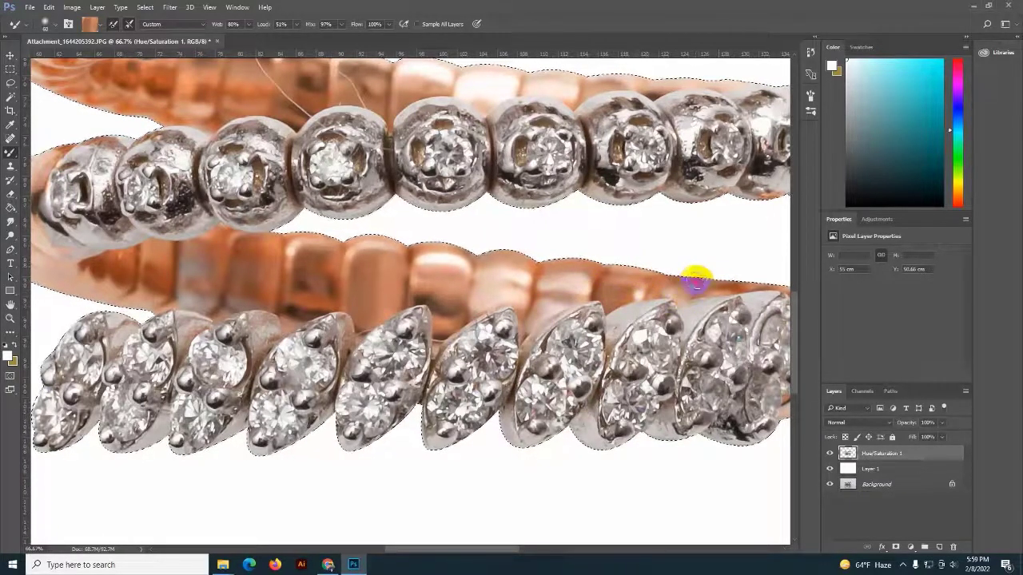
scroll(612, 262, right, 3)
scroll(586, 267, right, 2)
mouse_move(587, 267)
mouse_down()
mouse_move(573, 332)
mouse_move(584, 317)
mouse_move(528, 381)
mouse_move(514, 338)
mouse_move(584, 338)
mouse_move(548, 359)
mouse_move(635, 345)
mouse_up()
scroll(527, 381, left, 5)
scroll(636, 345, up, 3)
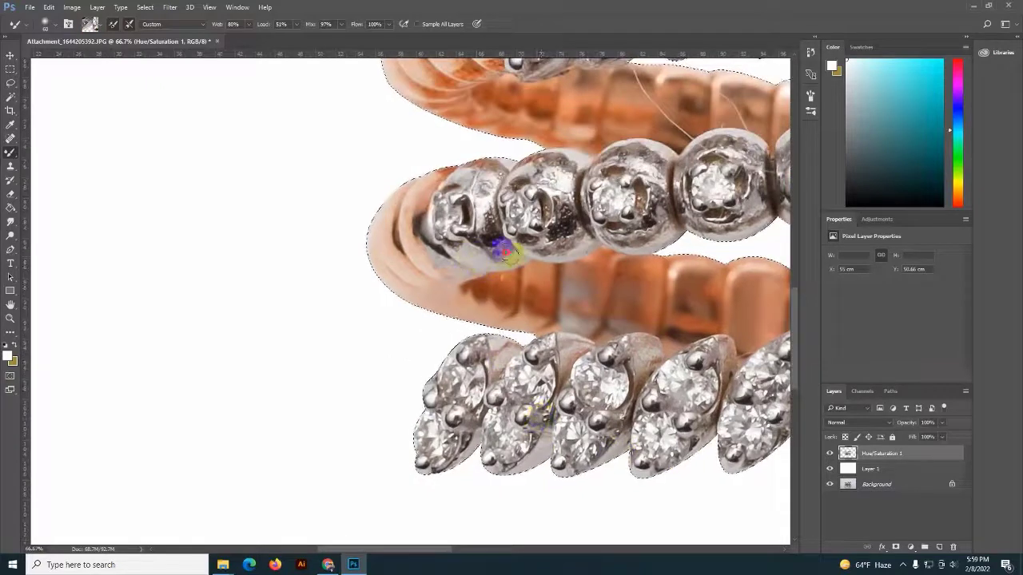
mouse_move(486, 231)
mouse_down()
mouse_move(485, 173)
mouse_move(484, 209)
mouse_move(518, 206)
mouse_move(298, 177)
mouse_move(278, 132)
mouse_move(338, 142)
mouse_move(301, 130)
mouse_move(338, 153)
mouse_move(363, 219)
mouse_move(308, 171)
mouse_move(201, 229)
mouse_move(213, 143)
mouse_move(270, 177)
mouse_up()
- Blend the copper coil at the ring's left end with the Mixer Brush
click(10, 221)
click(11, 154)
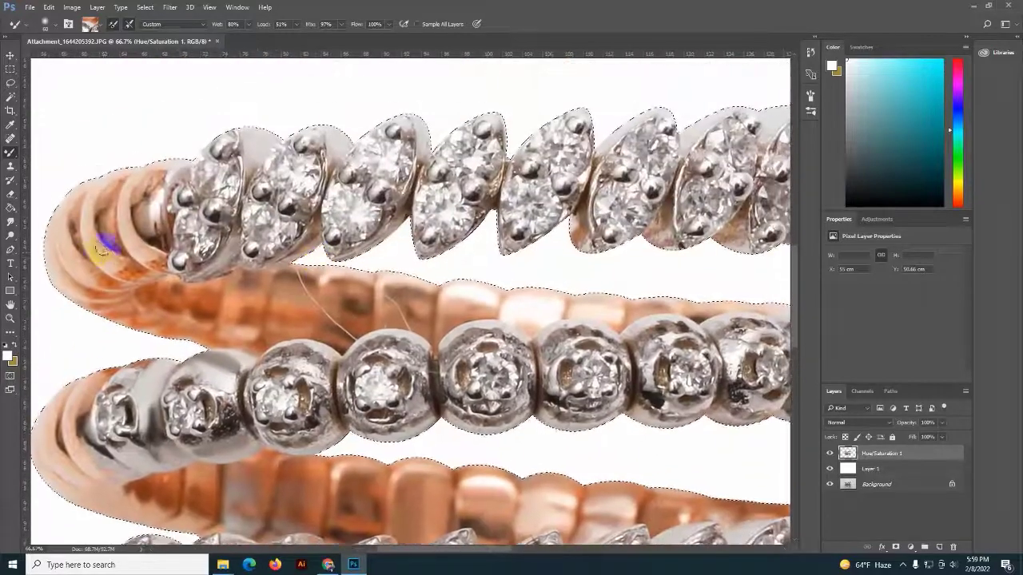
mouse_move(69, 229)
mouse_down()
mouse_move(130, 275)
mouse_move(103, 203)
mouse_move(141, 171)
mouse_move(155, 229)
mouse_move(141, 210)
mouse_move(80, 248)
mouse_up()
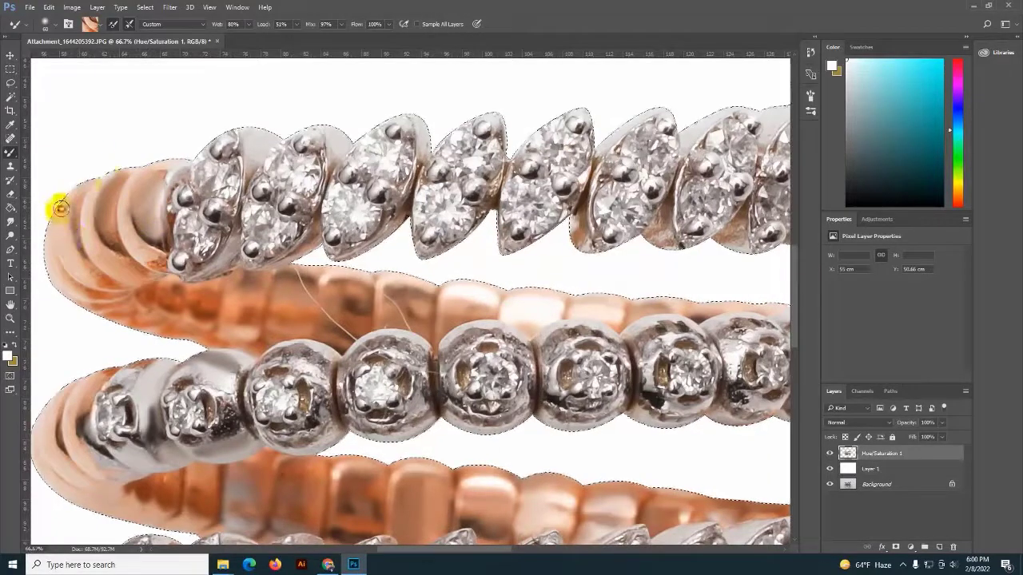
scroll(120, 208, down, 1)
- Smudge the left-end coil and the bead undersides smooth at Strength 70%
key(r)
mouse_move(152, 217)
mouse_down()
mouse_move(123, 231)
mouse_move(91, 171)
mouse_move(91, 205)
mouse_move(76, 222)
mouse_up()
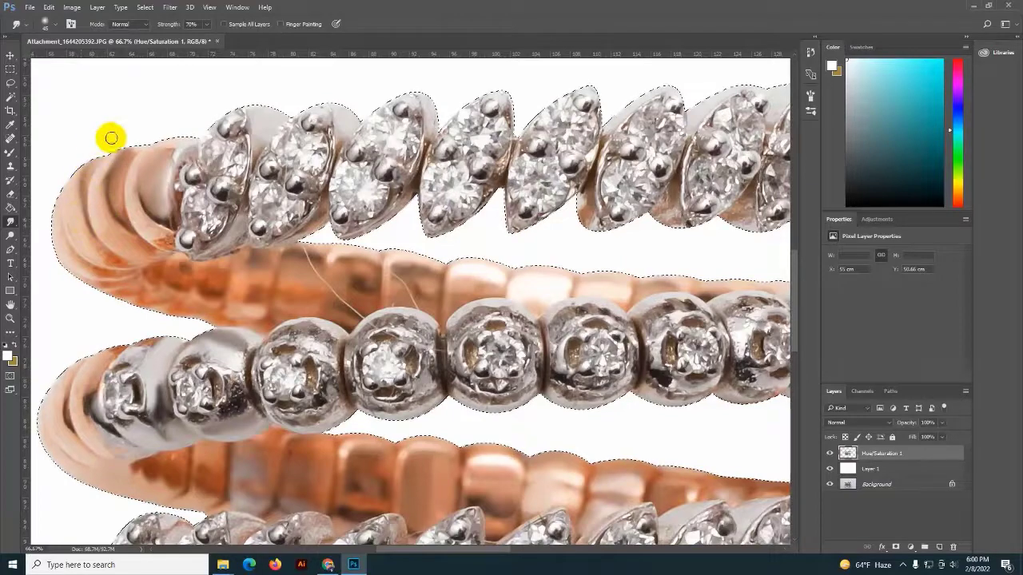
drag(160, 214, 149, 208)
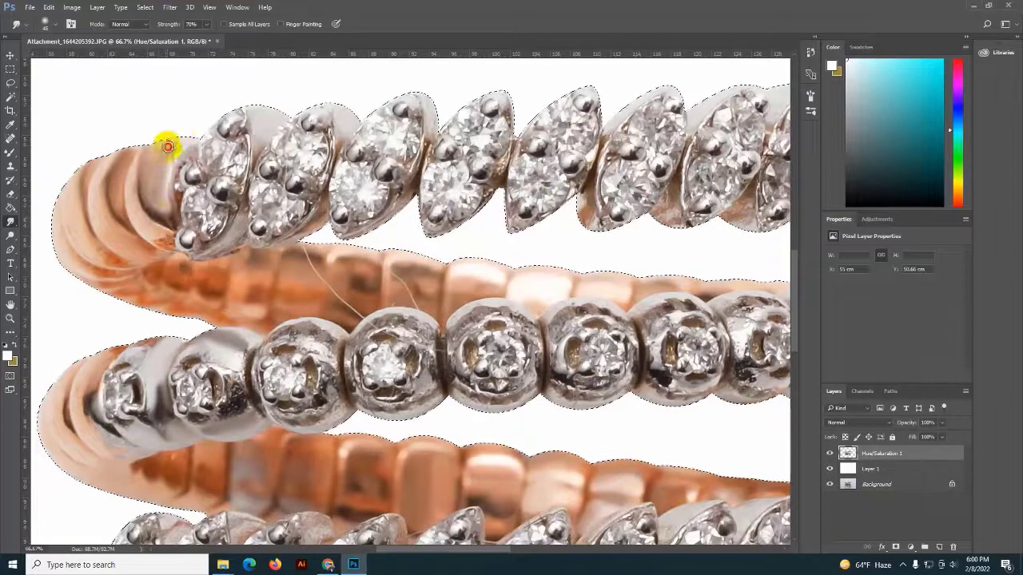
scroll(137, 345, down, 2)
scroll(137, 345, right, 2)
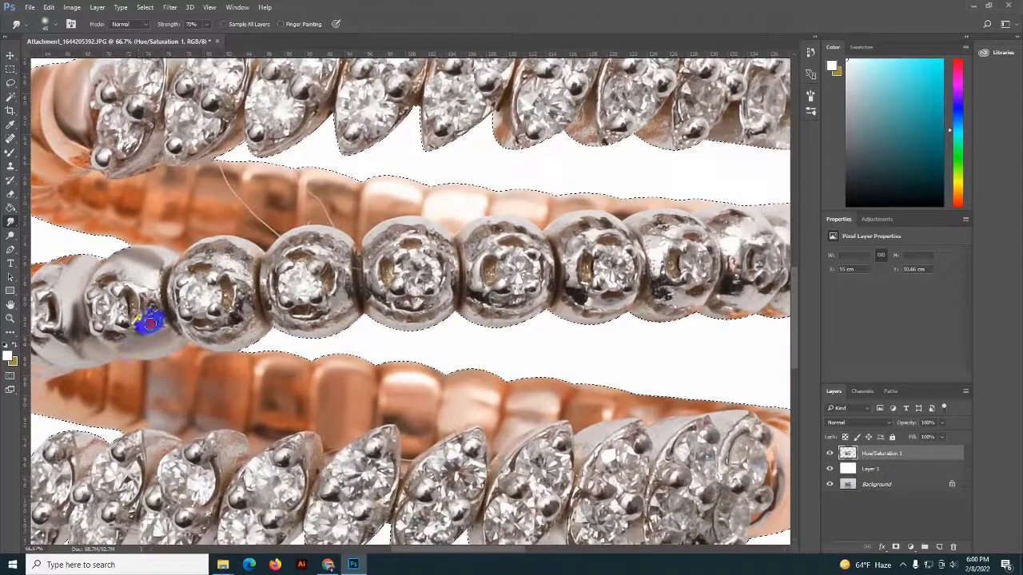
mouse_move(150, 323)
mouse_down()
mouse_move(297, 338)
mouse_move(357, 320)
mouse_move(292, 338)
mouse_move(384, 324)
mouse_up()
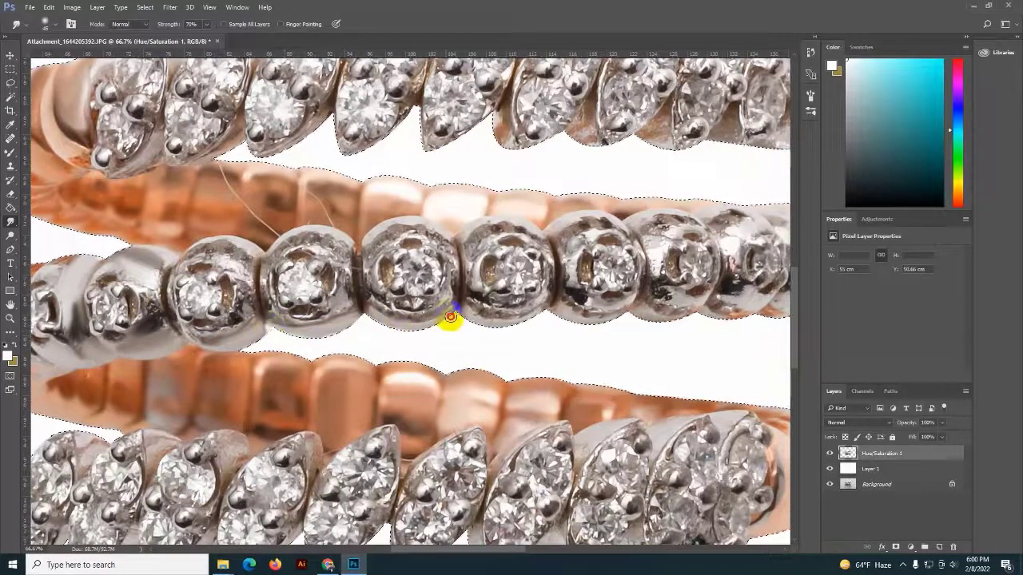
- Smudge along the top diamond row to even out its edge
drag(450, 317, 434, 274)
scroll(434, 274, up, 2)
scroll(434, 274, right, 3)
scroll(481, 296, up, 2)
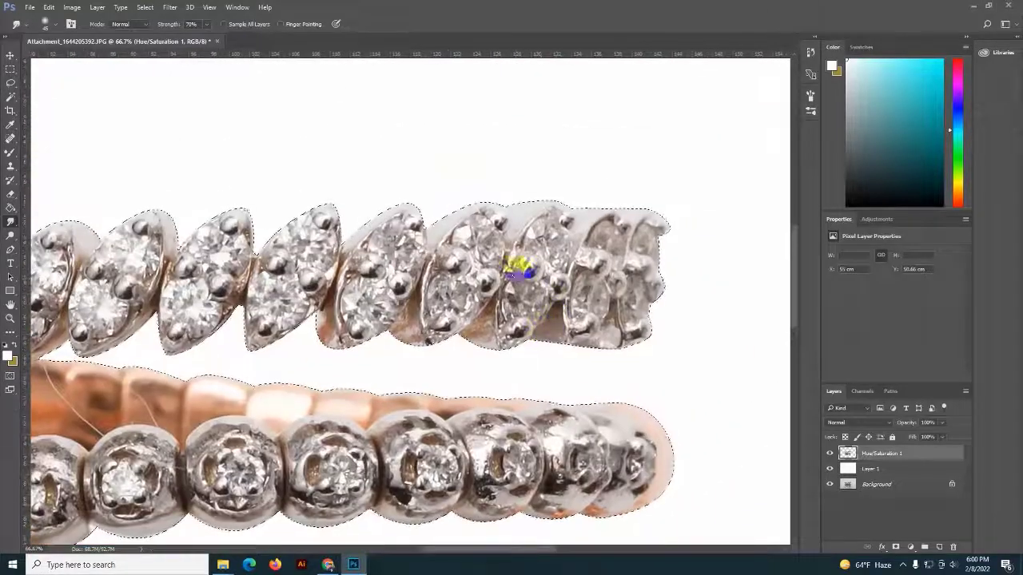
mouse_move(518, 270)
mouse_down()
mouse_move(434, 229)
mouse_move(376, 217)
mouse_move(134, 229)
mouse_up()
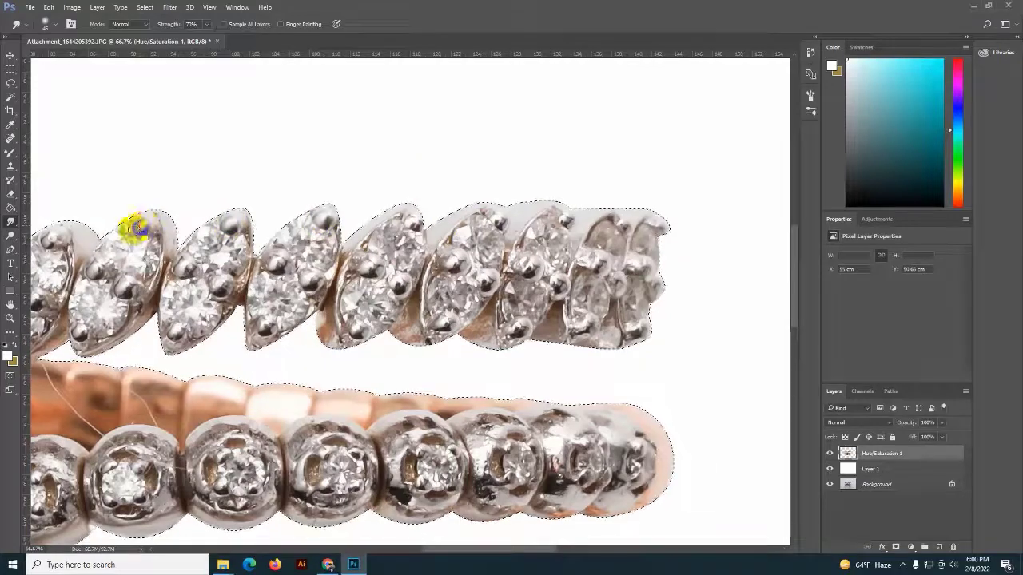
scroll(292, 274, down, 3)
scroll(464, 274, down, 2)
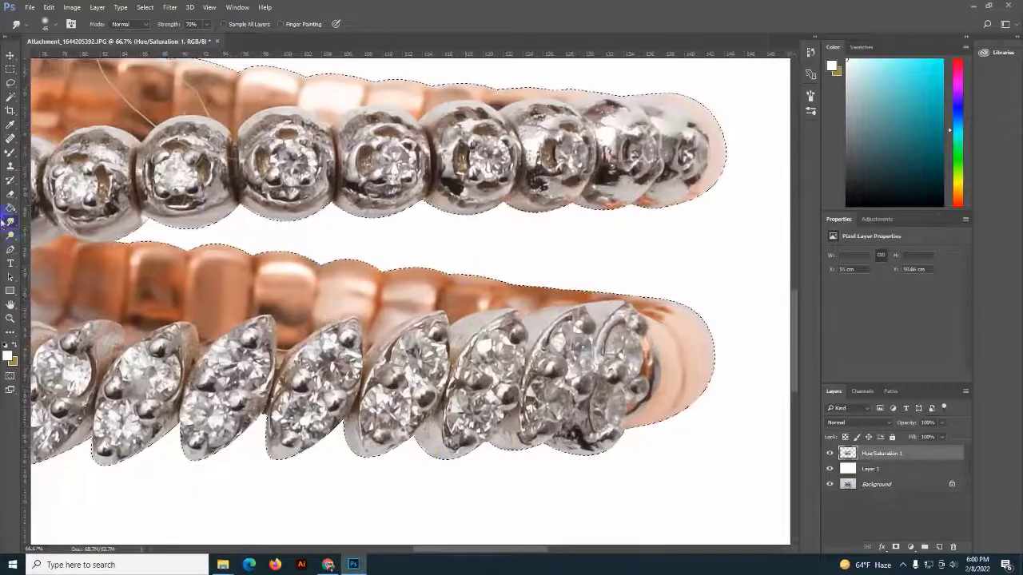
- Blend away the dark gaps between the lower-row diamonds with the Mixer Brush
right_click(9, 151)
click(64, 185)
mouse_move(424, 433)
mouse_down()
mouse_move(433, 463)
mouse_move(342, 434)
mouse_move(554, 458)
mouse_move(552, 450)
mouse_up()
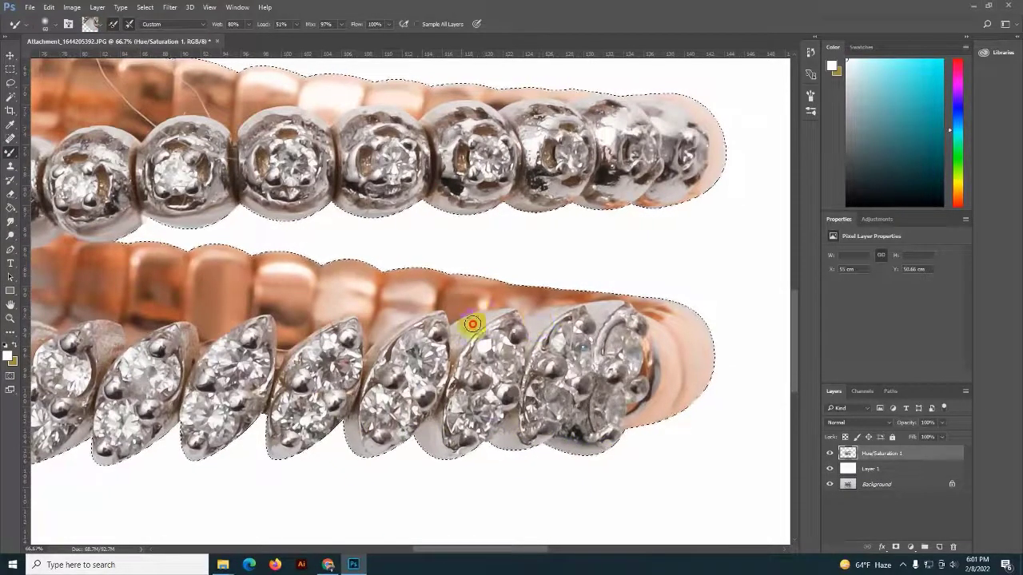
scroll(392, 331, left, 5)
mouse_move(356, 324)
mouse_down()
mouse_move(354, 306)
mouse_move(358, 329)
mouse_move(343, 331)
mouse_up()
mouse_move(286, 309)
mouse_down()
mouse_move(274, 330)
mouse_move(211, 296)
mouse_move(217, 320)
mouse_move(206, 304)
mouse_up()
- Smudge out small marks on the middle bead row and deselect the ring
scroll(347, 281, up, 1)
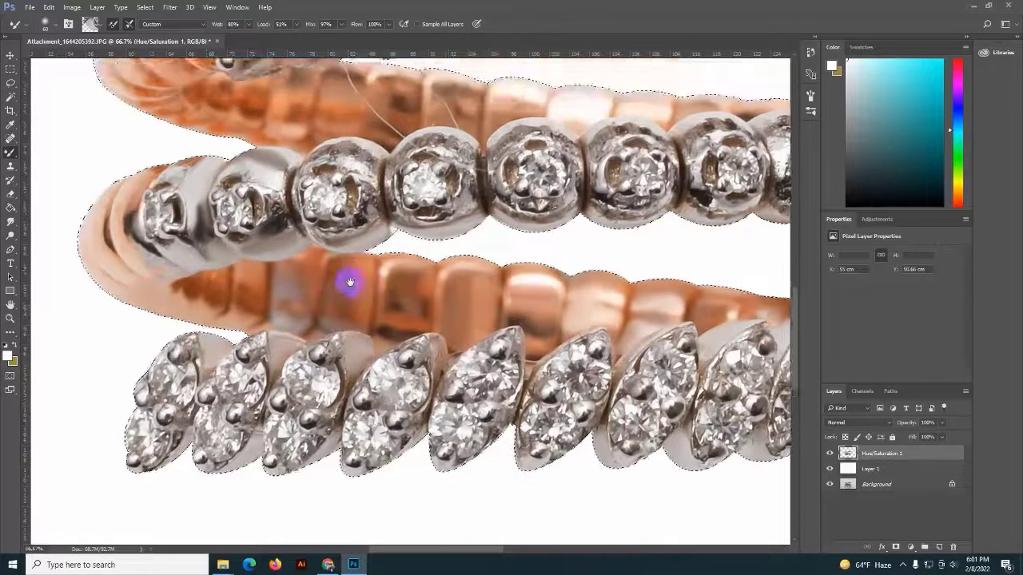
scroll(344, 289, up, 4)
click(9, 220)
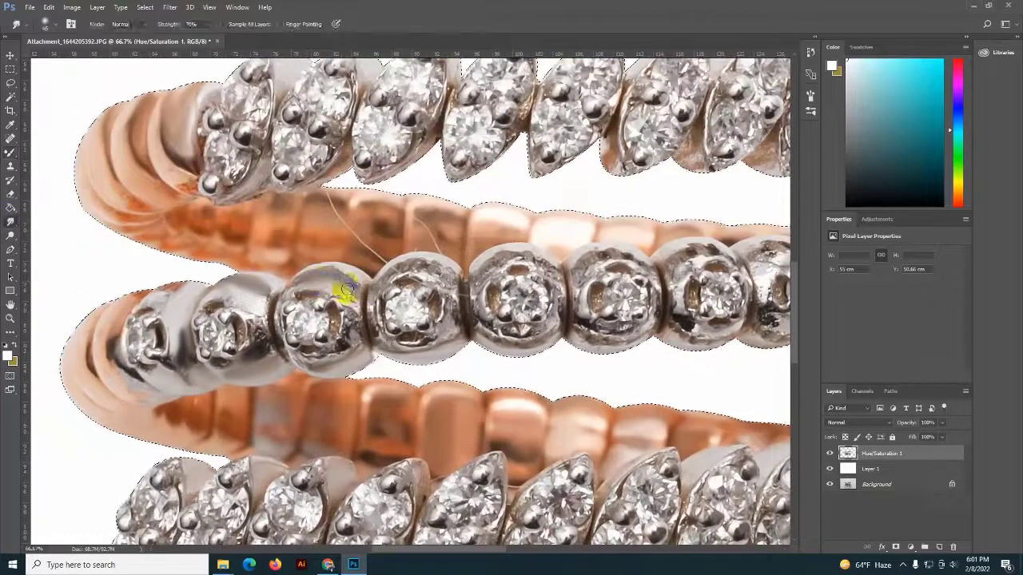
drag(338, 292, 334, 271)
scroll(449, 270, down, 2)
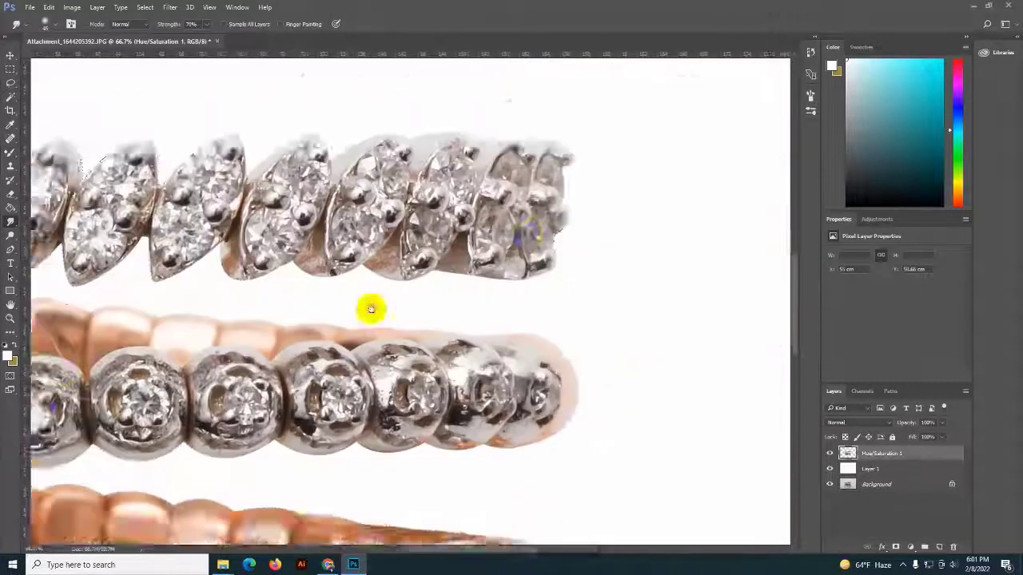
scroll(389, 274, down, 1)
scroll(399, 269, down, 2)
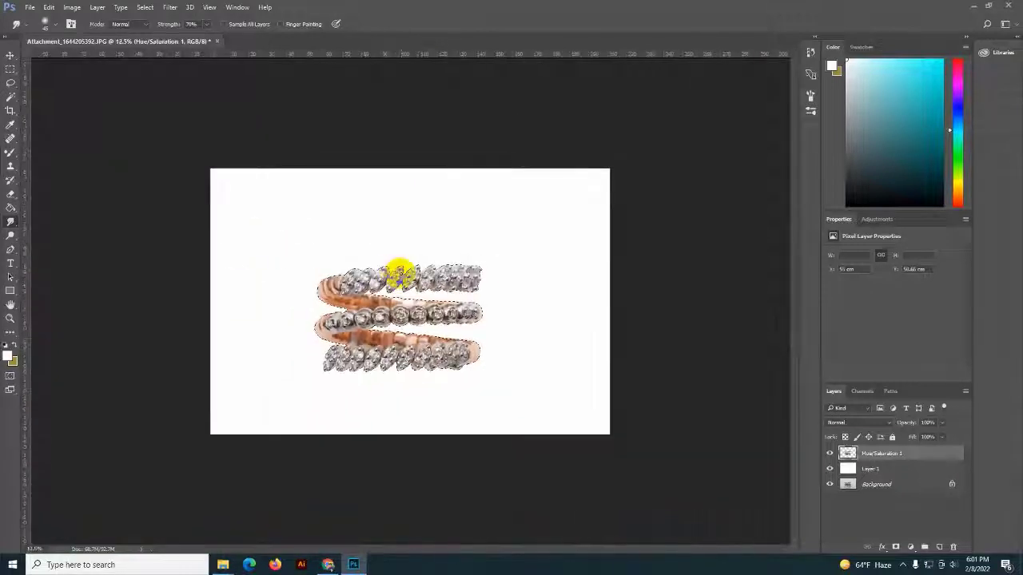
scroll(371, 264, up, 2)
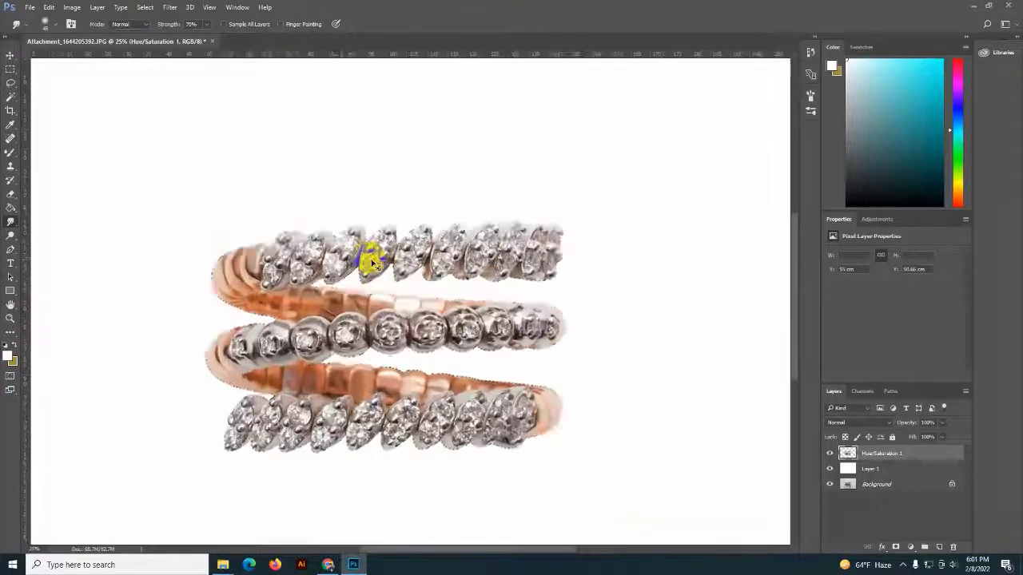
scroll(365, 255, up, 1)
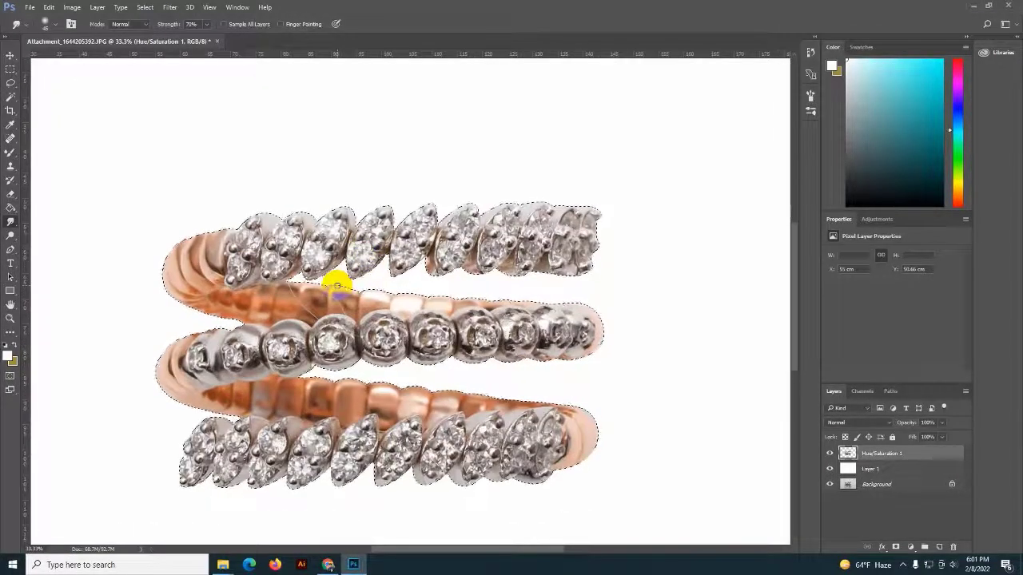
key(ctrl+d)
key(p)
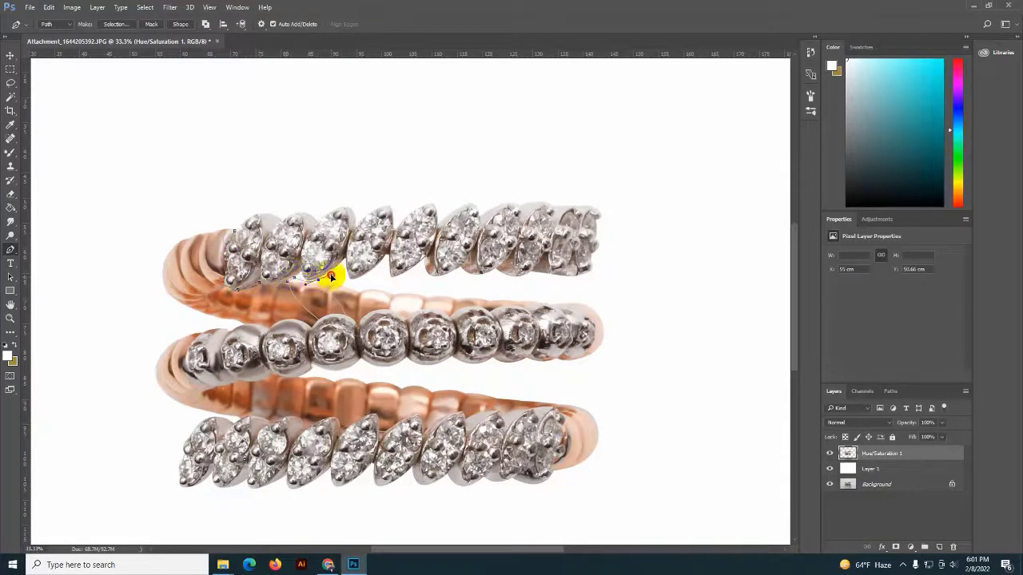
- Trace a pen path along the middle diamond band's edges
drag(387, 286, 473, 284)
drag(562, 294, 563, 306)
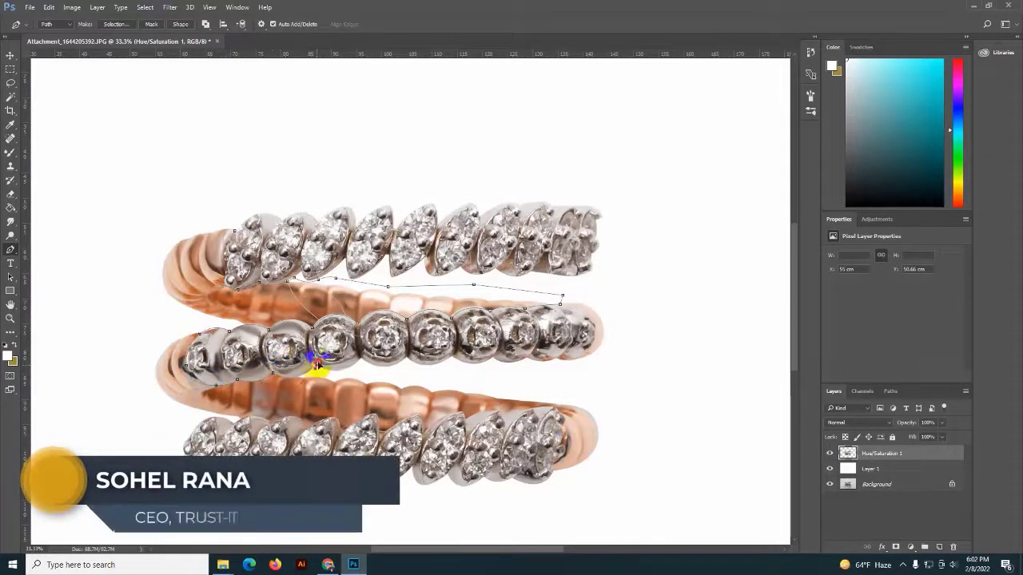
drag(316, 364, 338, 342)
drag(393, 378, 495, 375)
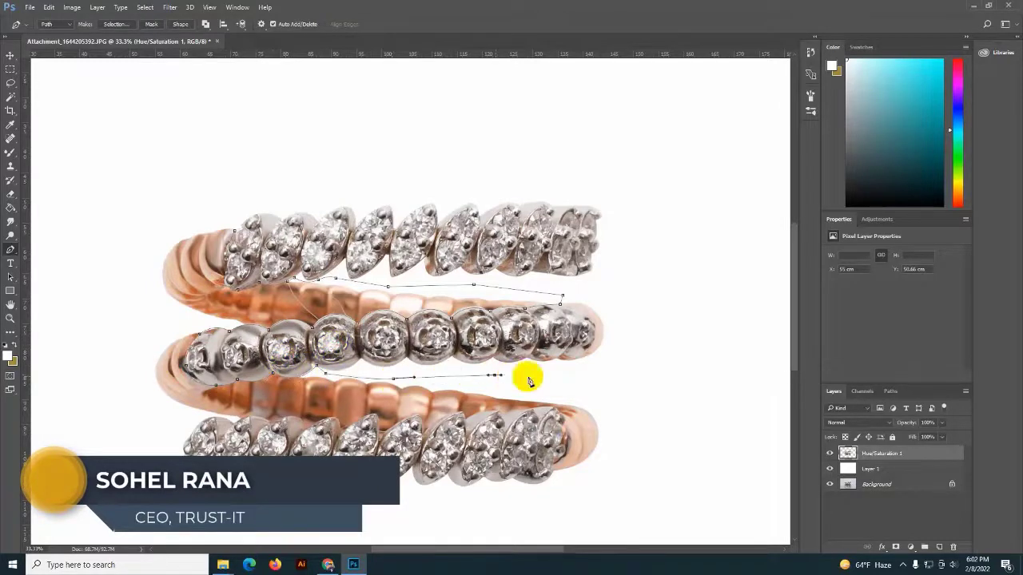
drag(568, 374, 592, 361)
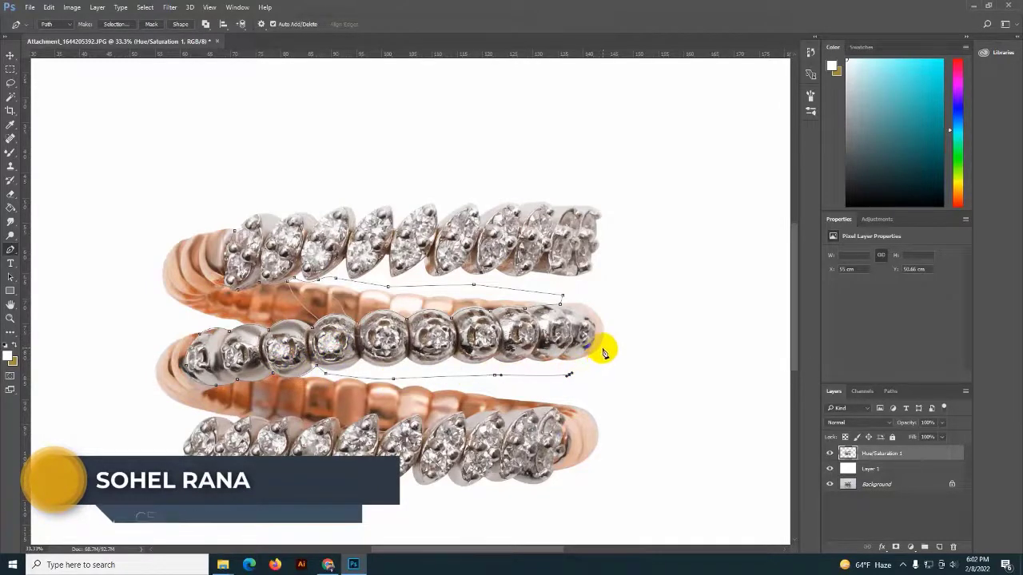
drag(623, 338, 623, 317)
- Close the outline around the top band and copy the selected settings to a new layer
click(628, 164)
click(497, 160)
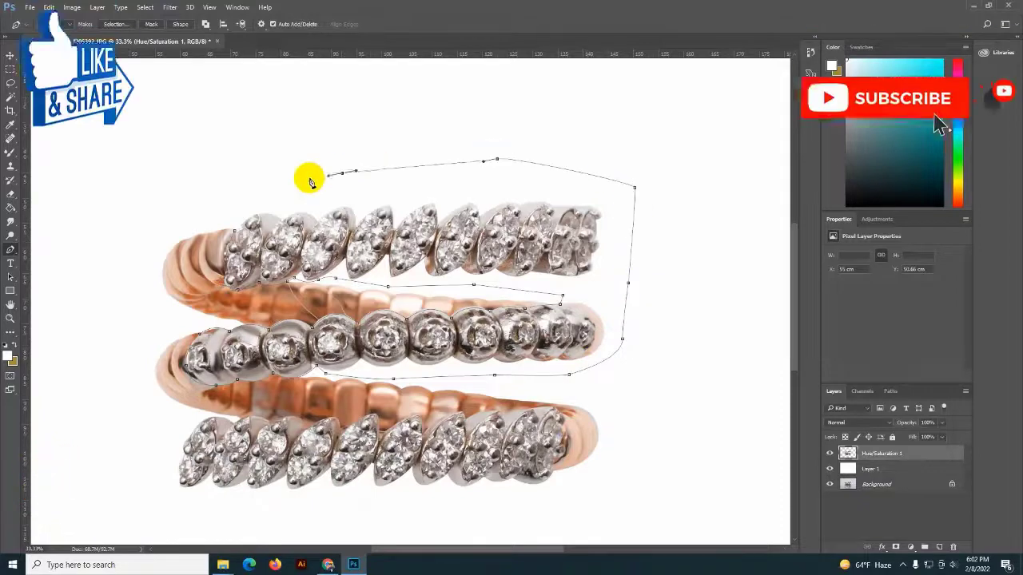
click(247, 194)
click(245, 222)
key(ctrl+Return)
key(ctrl+j)
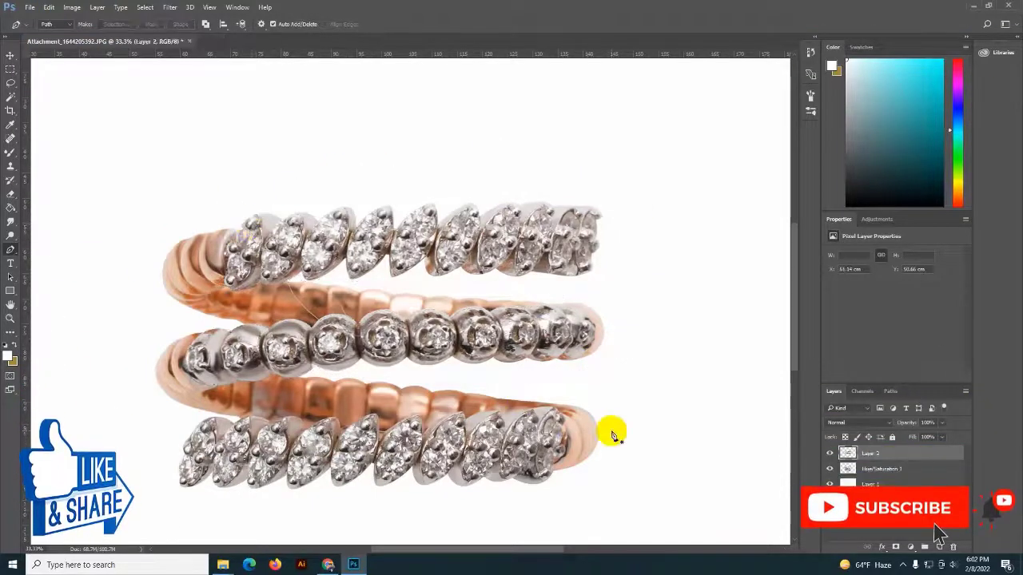
- On the Hue/Saturation 1 layer, trace a pen outline around the bottom diamond band
key(alt+bracketleft)
click(235, 418)
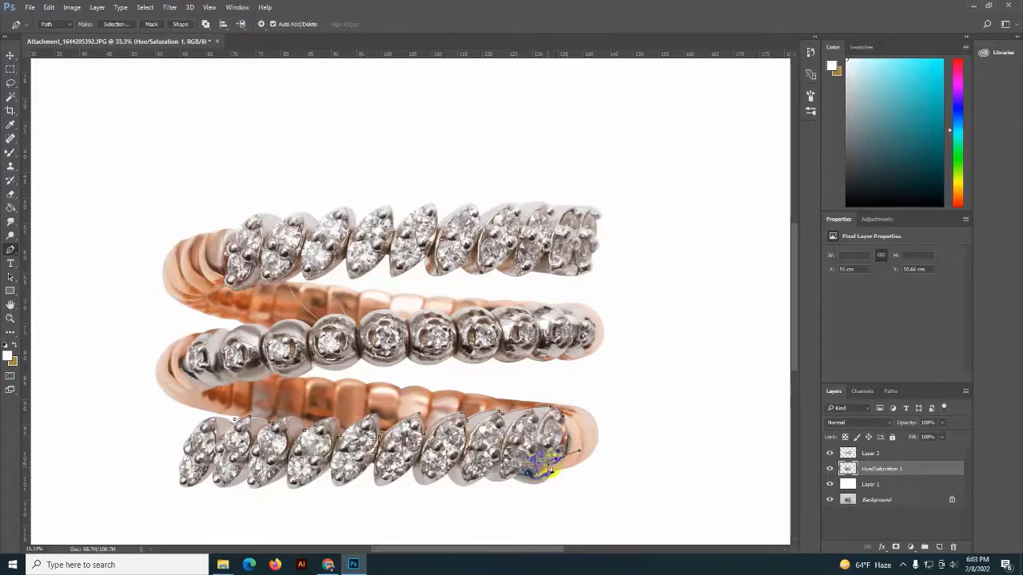
click(456, 500)
drag(281, 521, 187, 520)
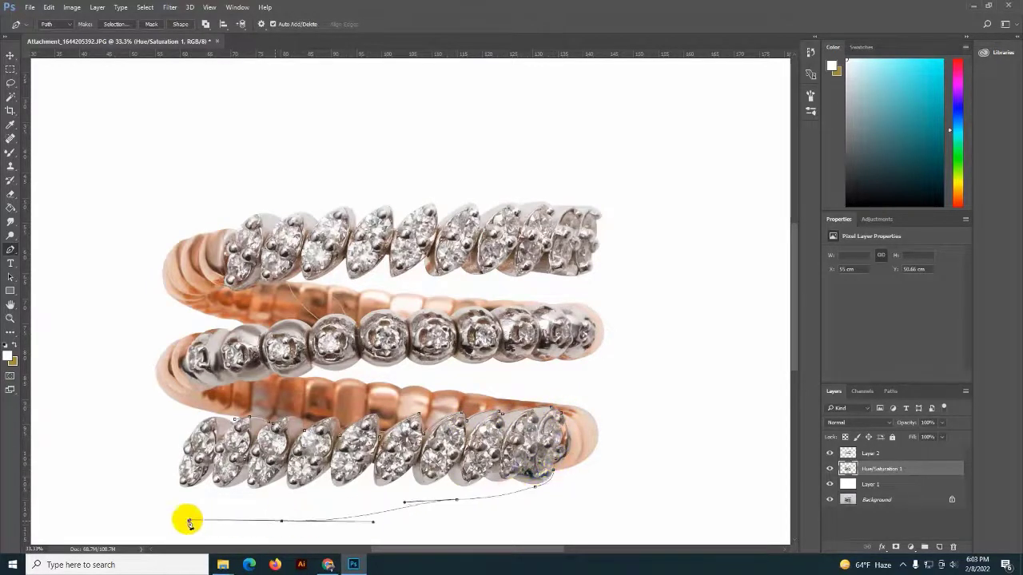
click(159, 505)
drag(152, 432, 178, 425)
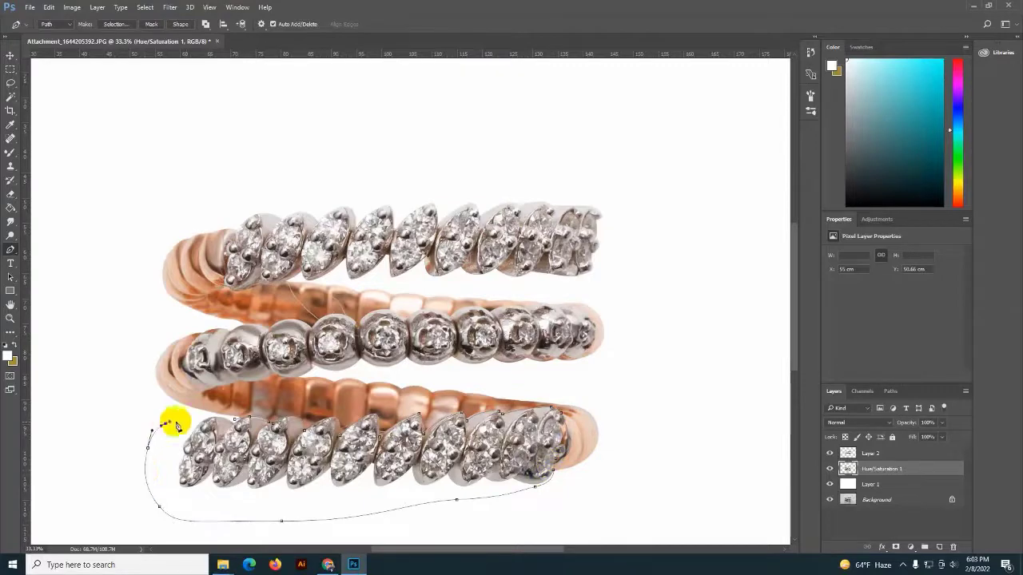
- Make a selection from the bottom band outline, copy it, and merge into Layer 2
right_click(237, 423)
click(264, 205)
click(592, 174)
key(ctrl+j)
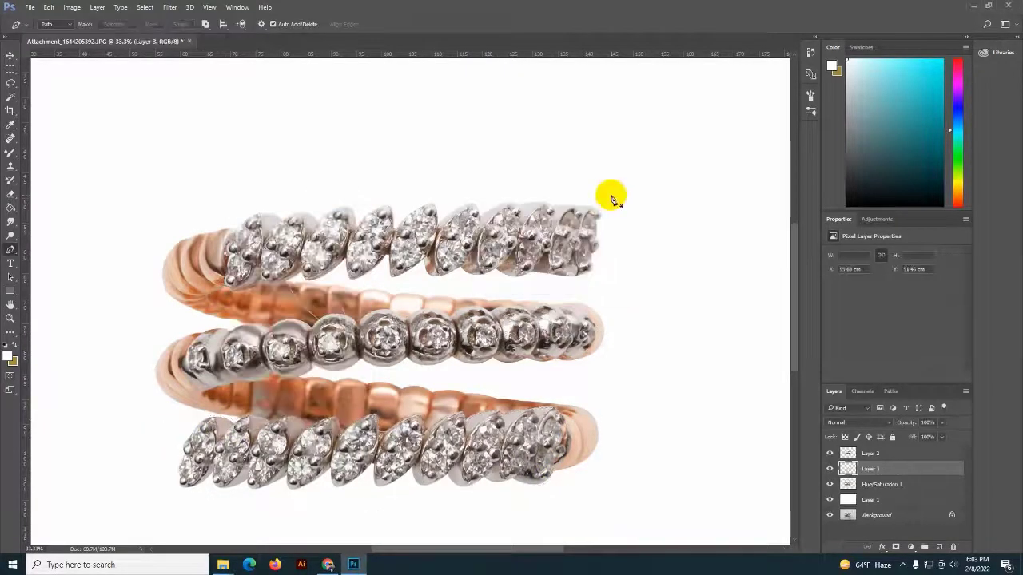
key(ctrl+e)
- Load Layer 2's diamond bands as a selection and launch the Camera Raw Filter
ctrl+click(847, 453)
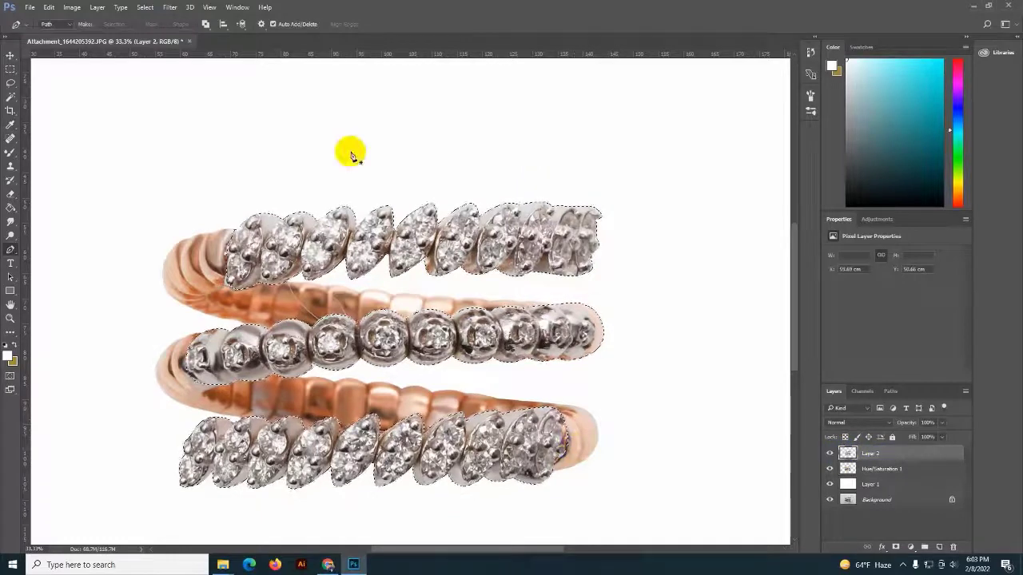
click(170, 7)
click(182, 69)
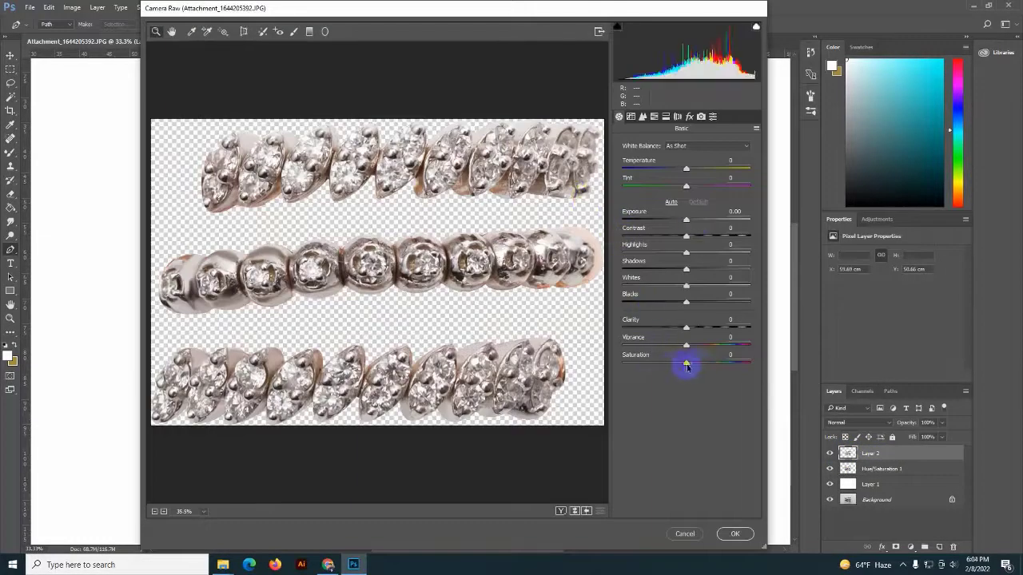
- Apply Saturation -100, Exposure +0.40, sharpening radius 1.4/detail 33, and luminance noise reduction 48
drag(686, 365, 605, 365)
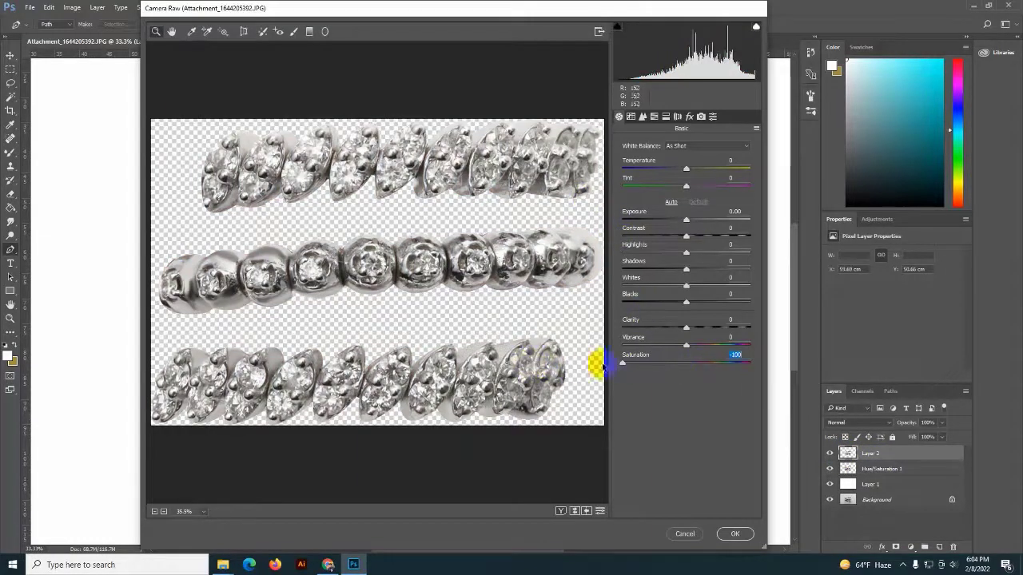
drag(686, 222, 691, 223)
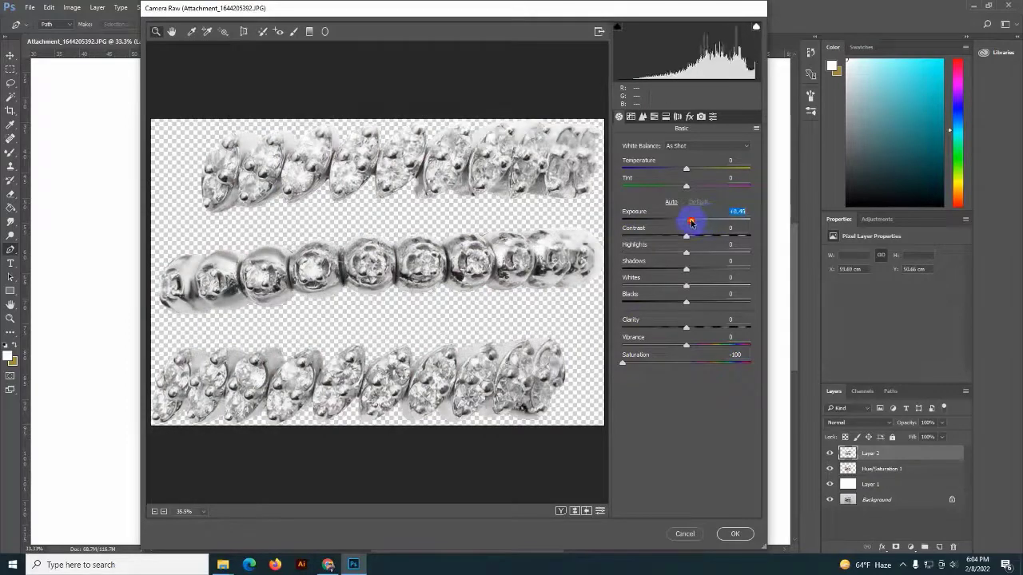
click(643, 116)
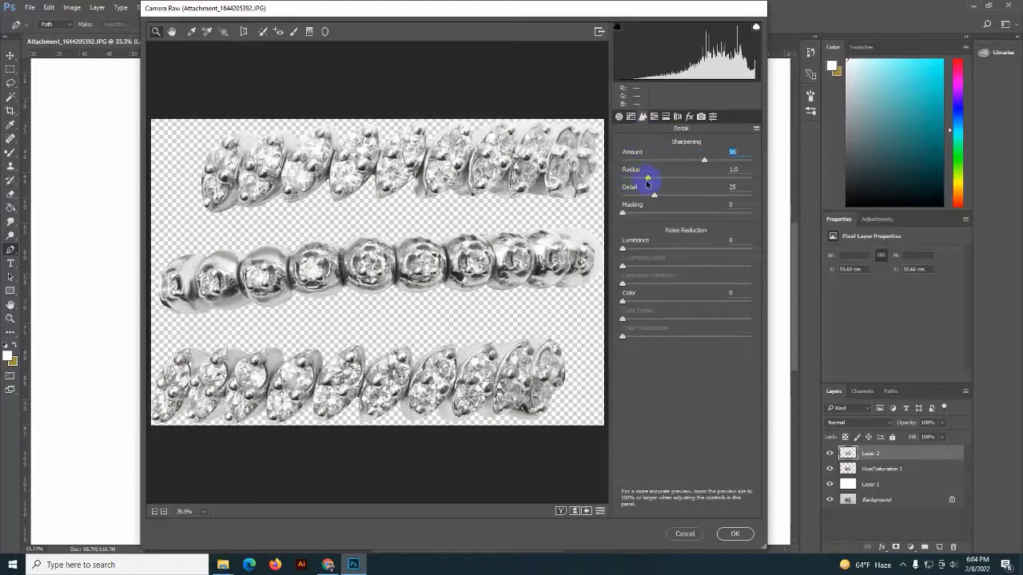
drag(648, 178, 667, 177)
drag(653, 195, 664, 195)
drag(624, 248, 683, 247)
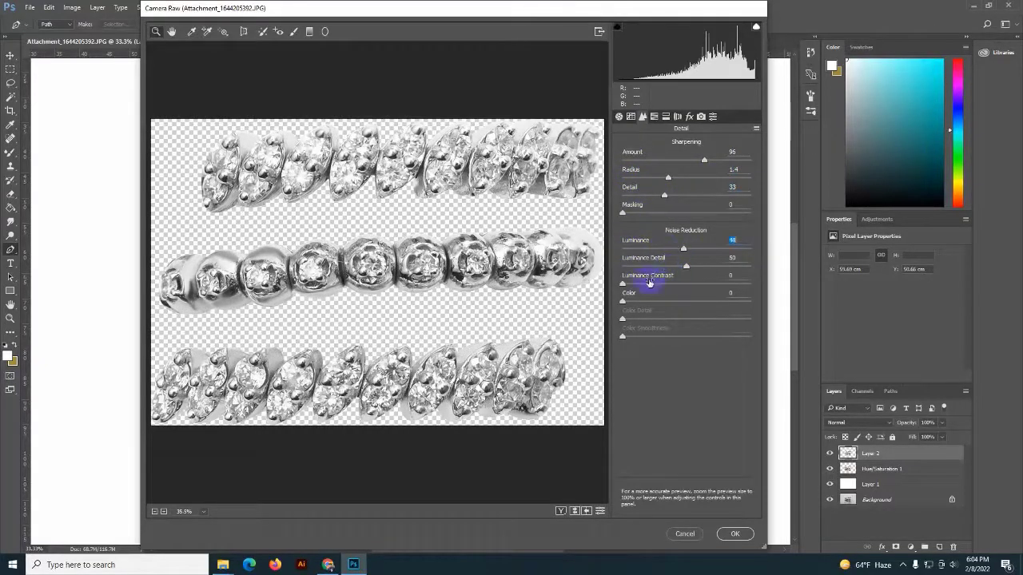
drag(622, 283, 649, 284)
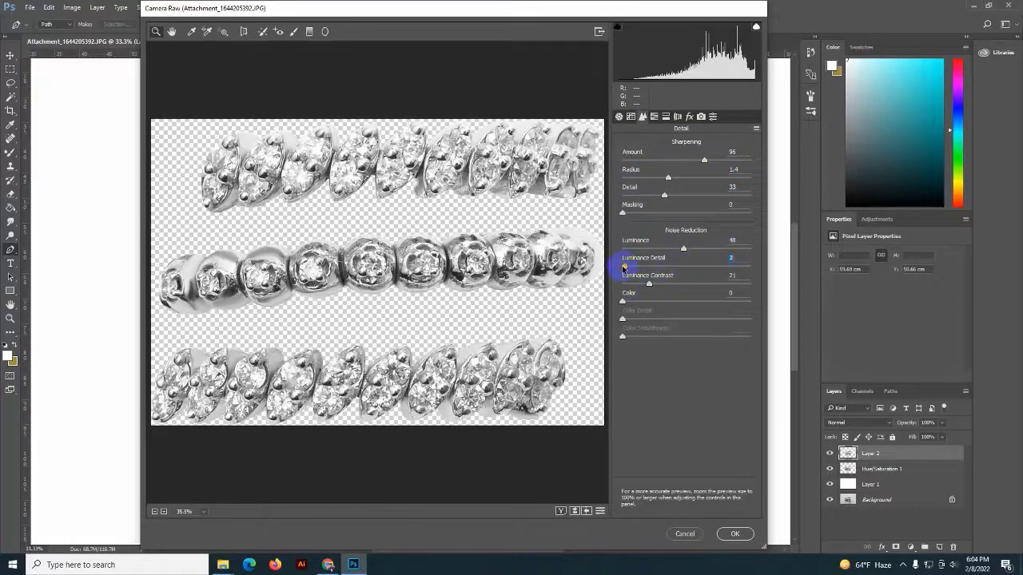
click(735, 534)
- Deselect and heal the stray thin line across the rose-gold coil with the Spot Healing Brush
key(ctrl+d)
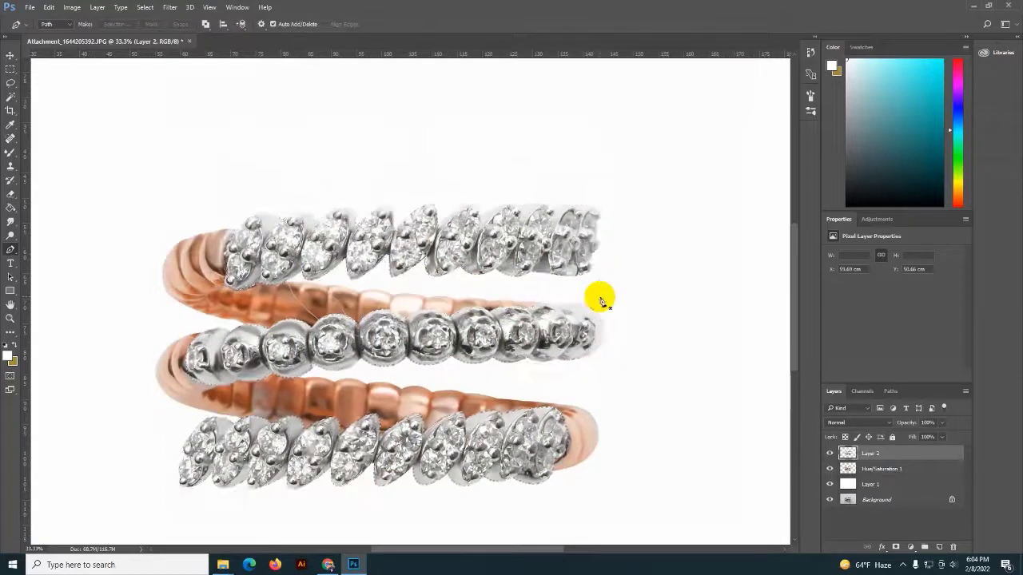
scroll(588, 306, up, 1)
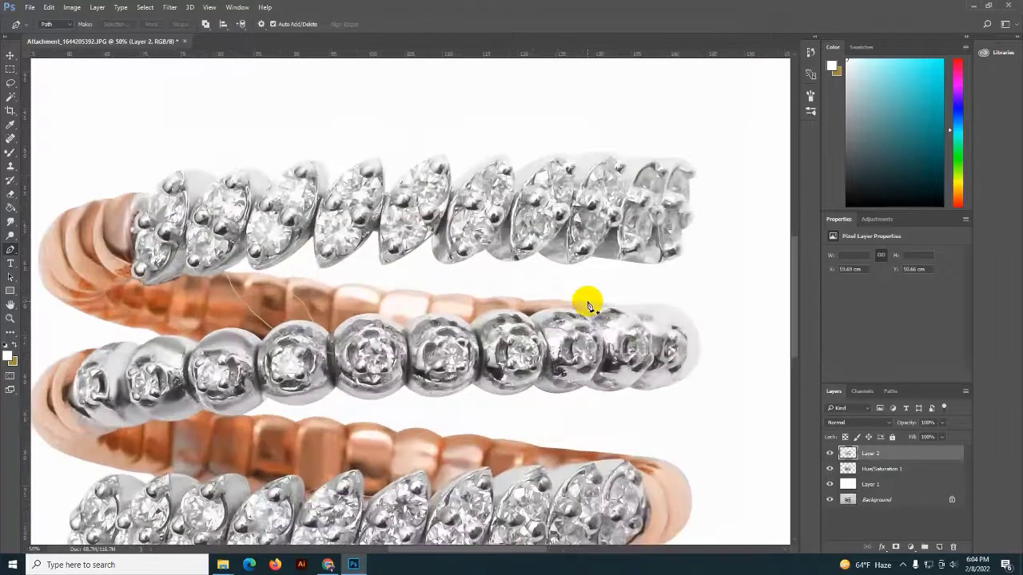
key(j)
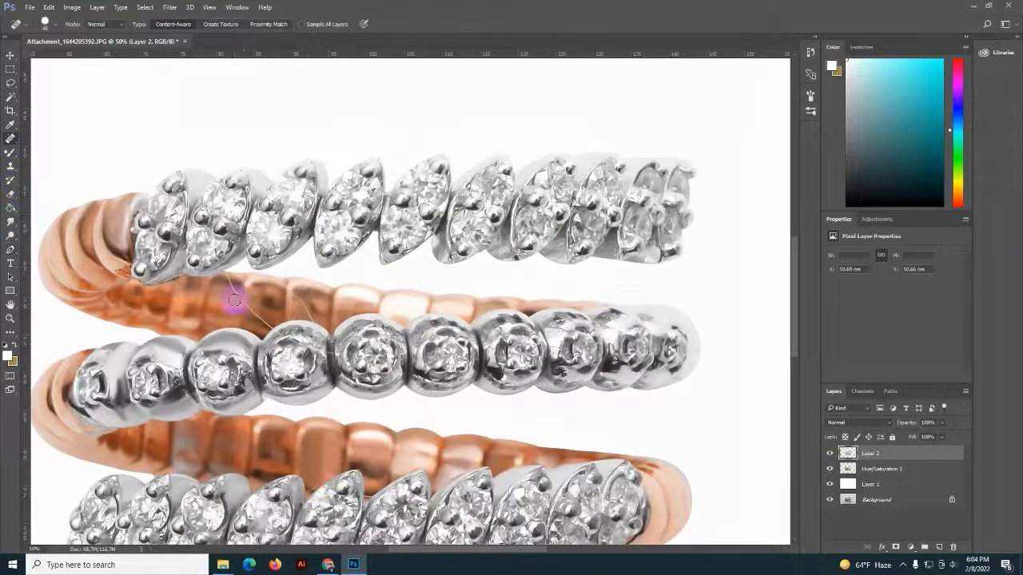
click(859, 470)
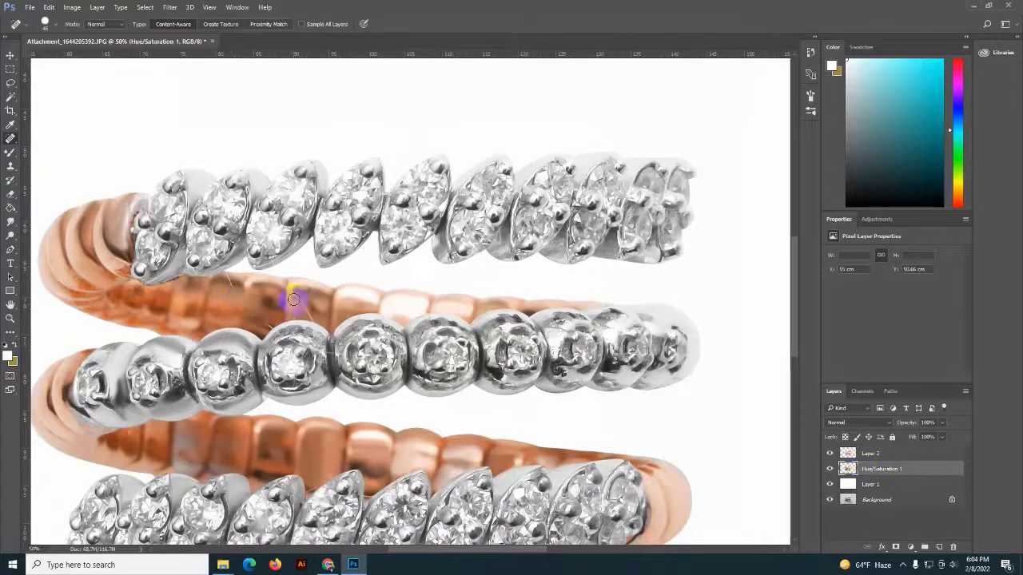
scroll(227, 281, down, 3)
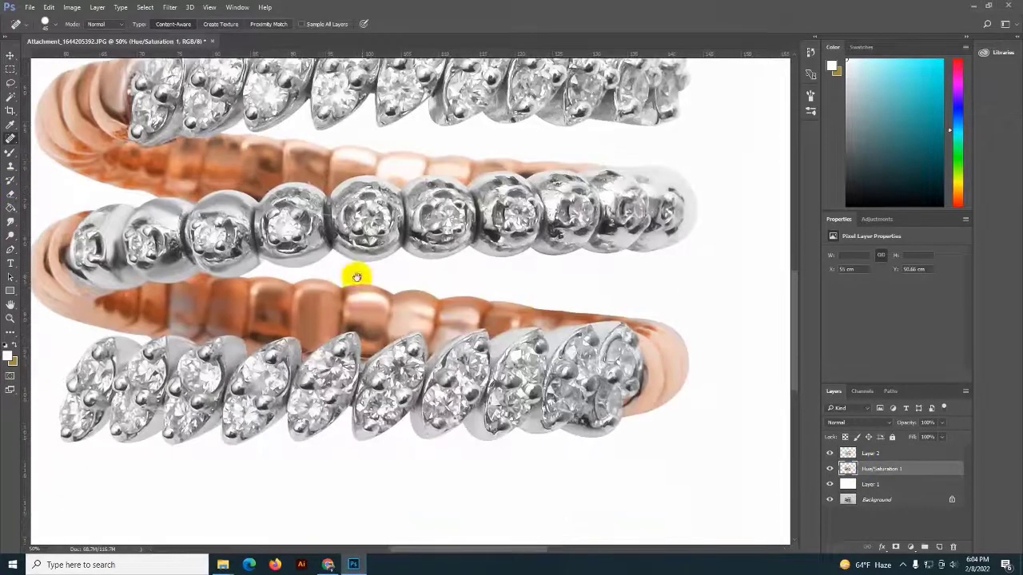
scroll(354, 274, up, 1)
click(849, 455)
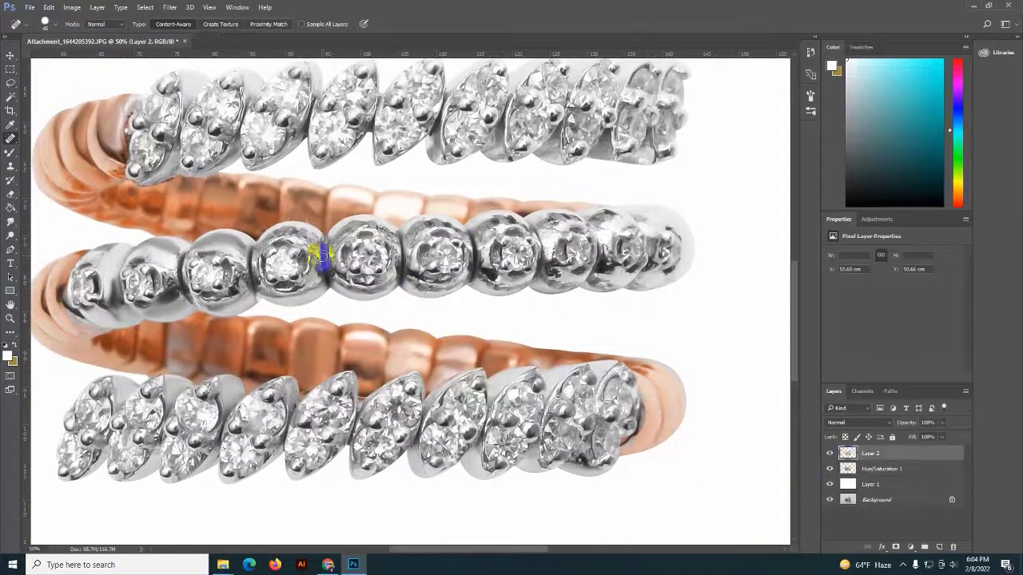
- Minimize Photoshop and open the Jewelry Retouching online folder in File Explorer
scroll(282, 238, up, 2)
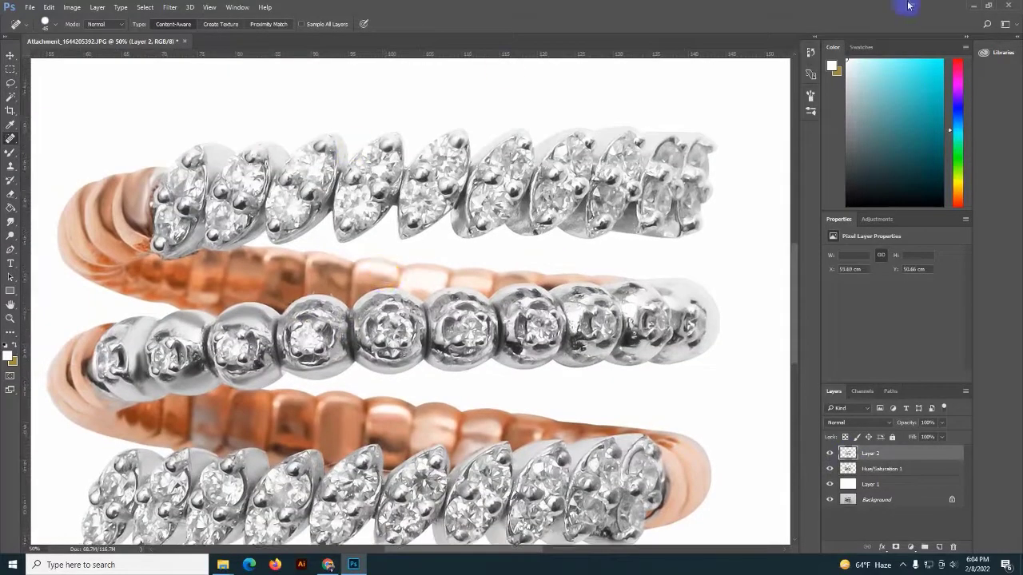
click(971, 6)
double_click(142, 23)
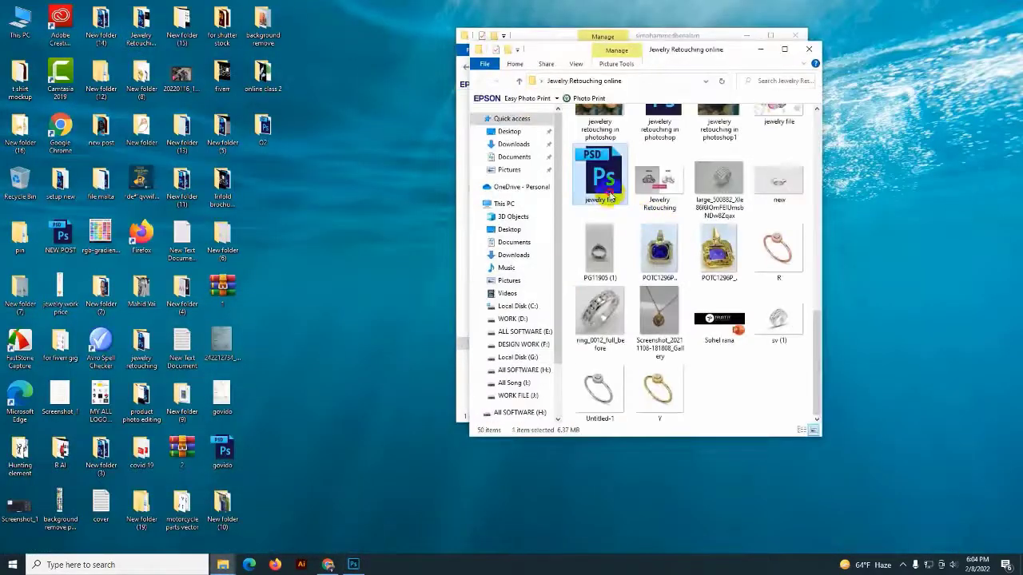
- Bring the Stone layer from jewelry file.psd into the ring photo onto a middle-band setting
click(353, 565)
click(650, 80)
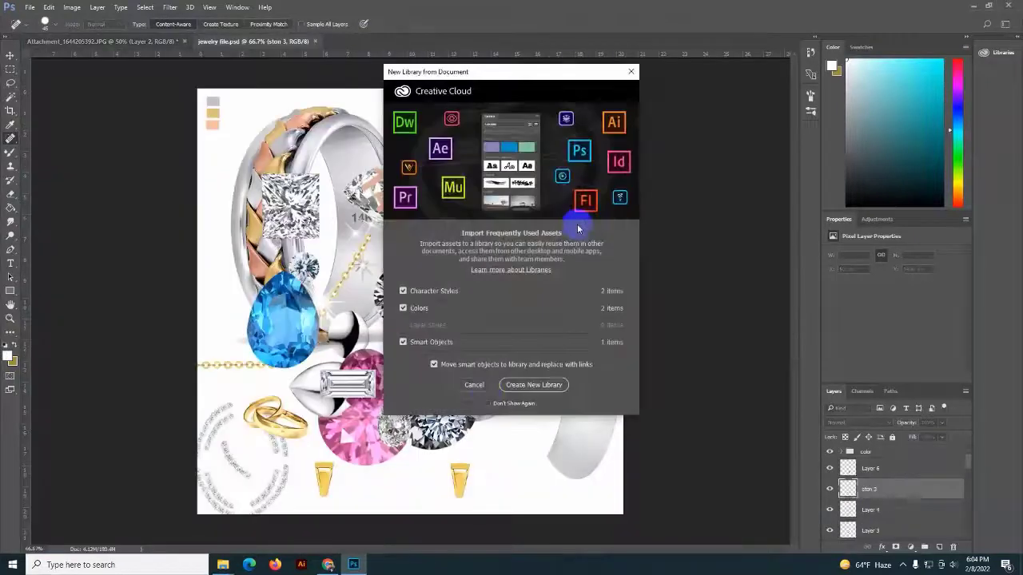
click(474, 385)
key(v)
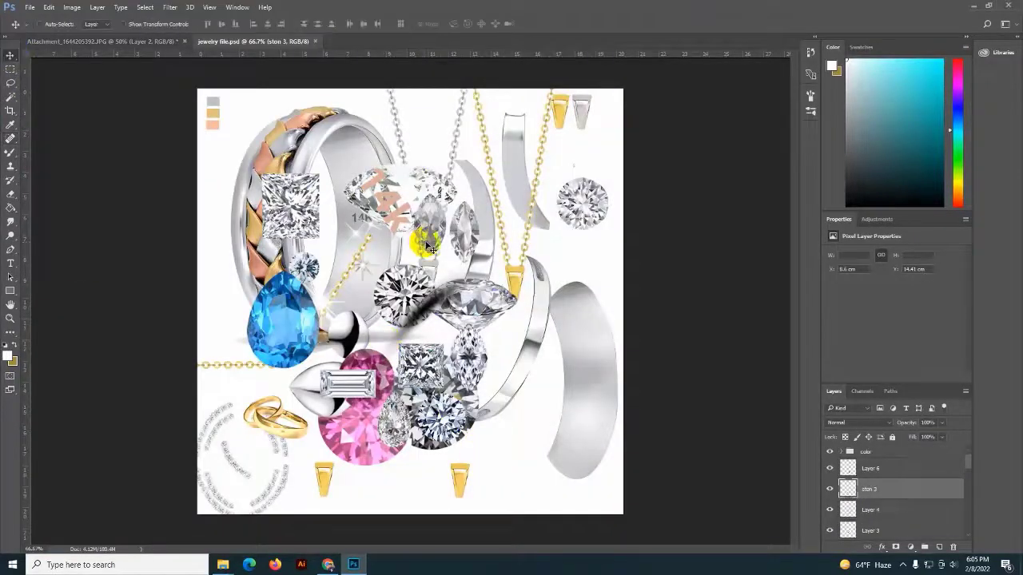
right_click(577, 183)
click(599, 196)
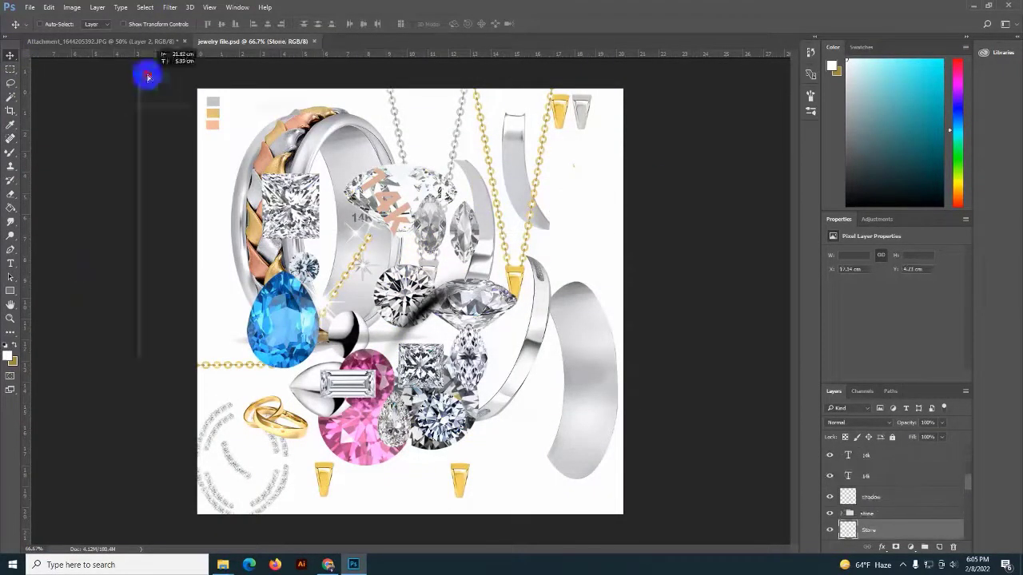
click(149, 41)
mouse_move(420, 364)
mouse_down()
mouse_move(398, 328)
mouse_move(422, 338)
mouse_move(432, 399)
mouse_move(392, 360)
mouse_move(536, 361)
mouse_up()
key(ctrl+plus)
key(ctrl+plus)
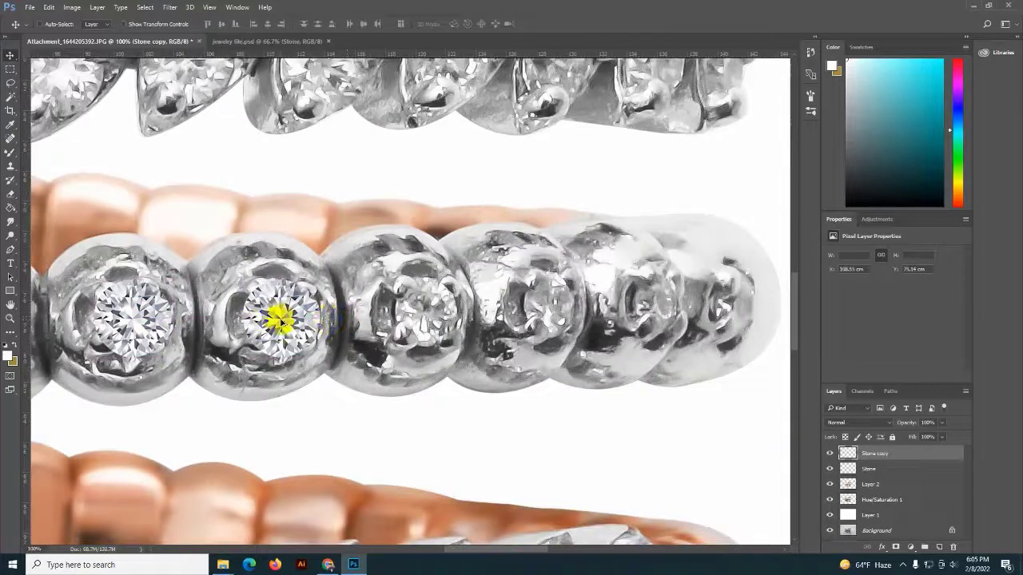
- Duplicate the stone onto the next setting, then shrink and reshape it to fit
mouse_move(279, 308)
mouse_down()
mouse_move(552, 320)
mouse_move(589, 279)
mouse_move(581, 285)
mouse_up()
key(ctrl+t)
right_click(577, 302)
key(Escape)
drag(581, 348, 573, 343)
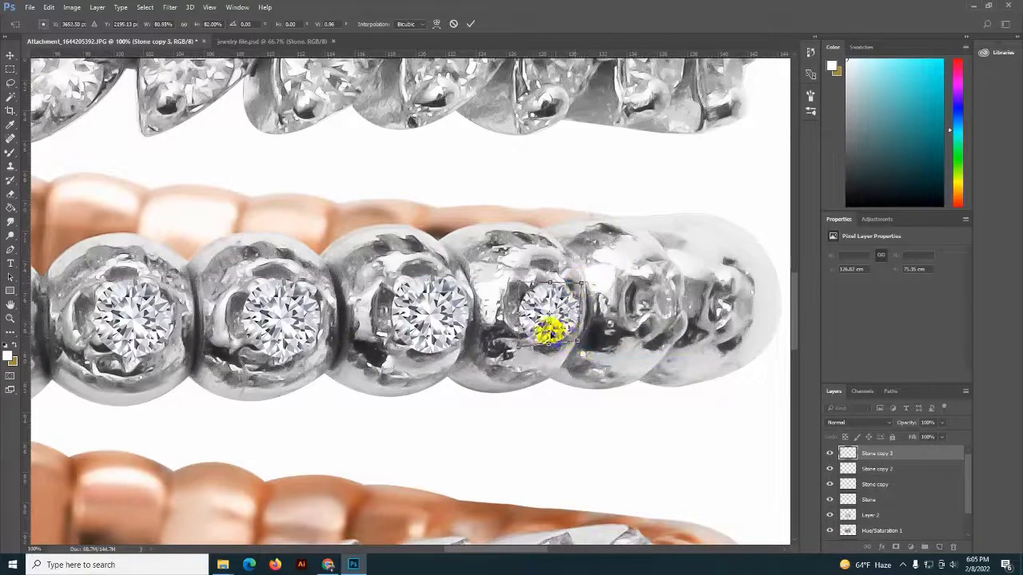
drag(583, 283, 572, 281)
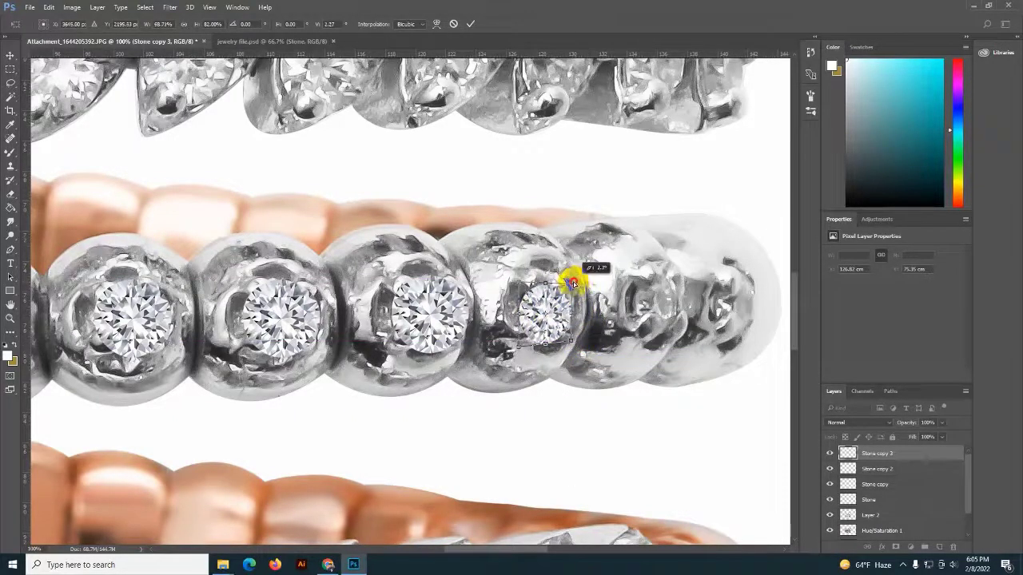
drag(589, 331, 520, 343)
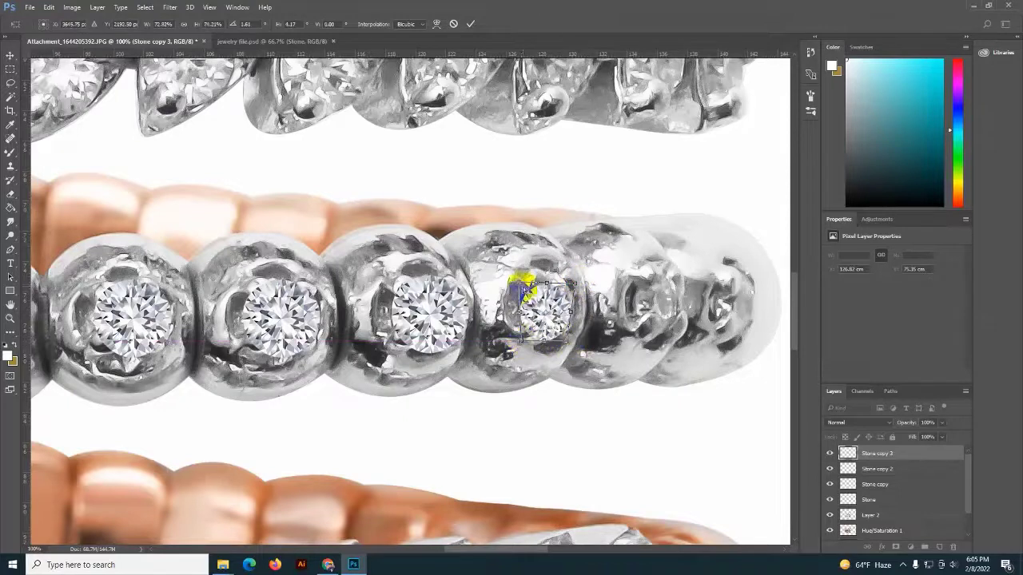
key(Return)
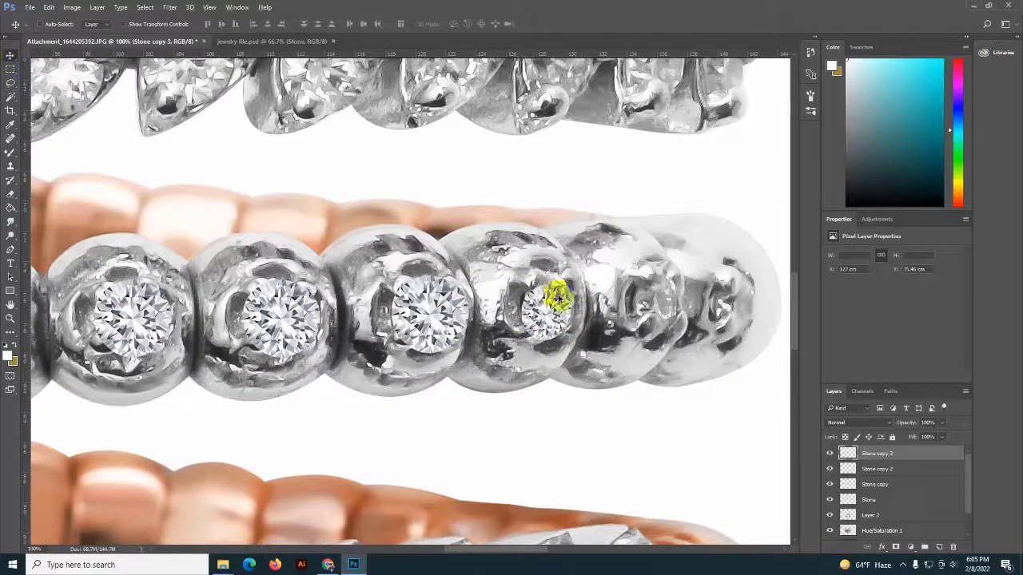
- Copy the stone onto the setting to the right and rotate it about 10 degrees
drag(557, 297, 667, 300)
key(ctrl+t)
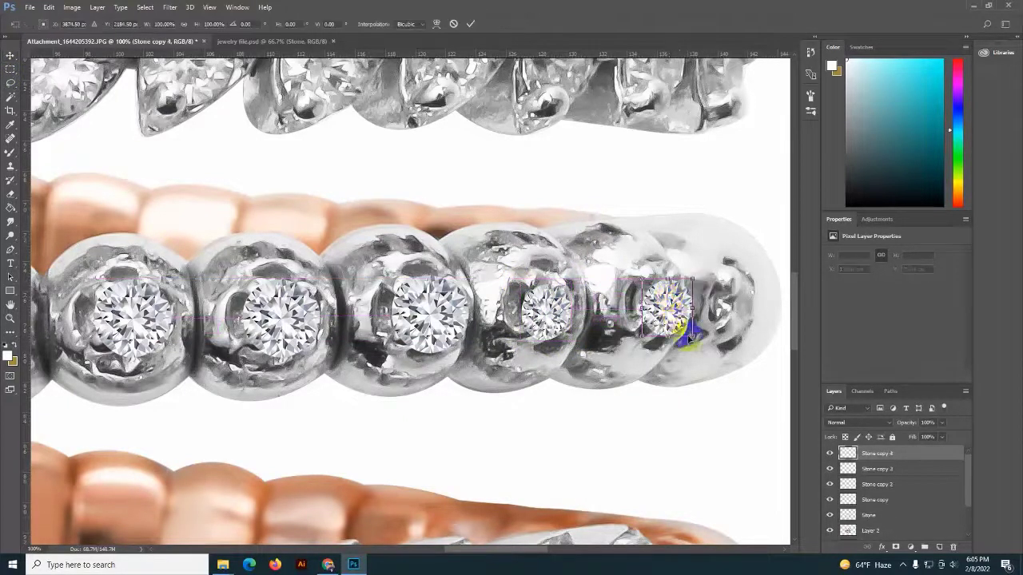
right_click(689, 337)
click(701, 354)
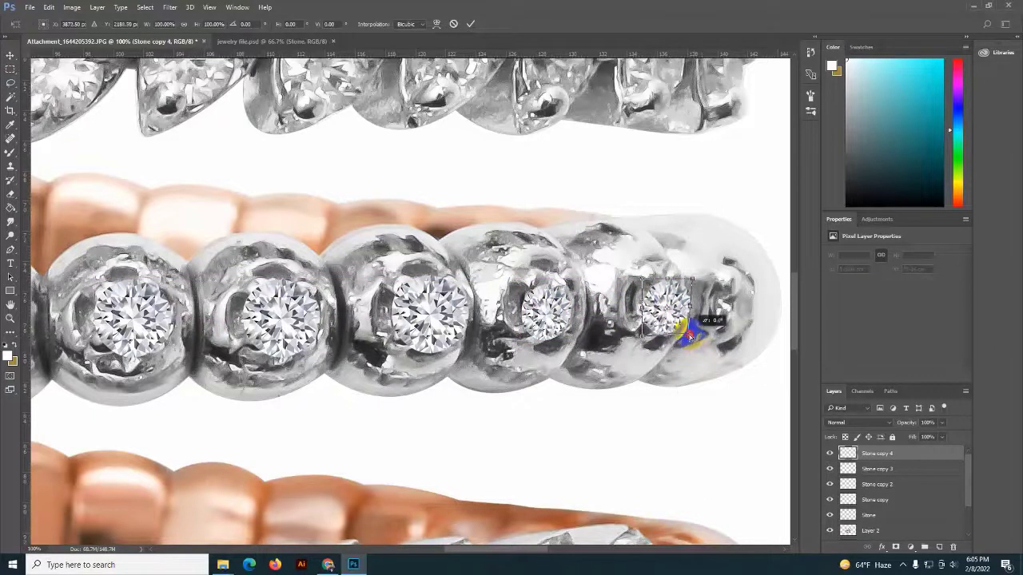
mouse_move(689, 336)
mouse_down()
mouse_move(646, 285)
mouse_move(735, 292)
mouse_up()
key(Return)
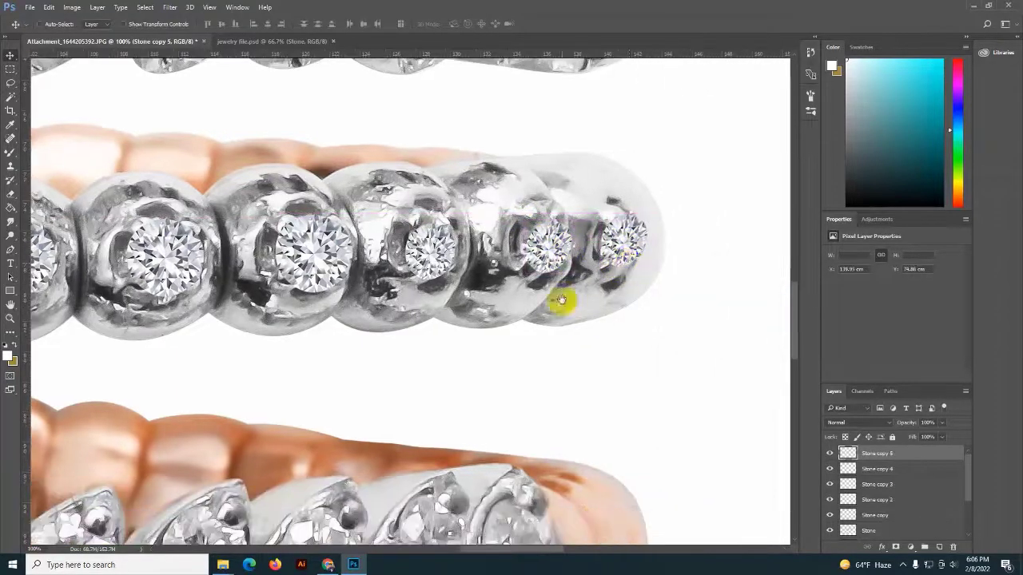
- Place another stone copy, scaled to about 68% and tilted about 3 degrees
scroll(560, 297, down, 2)
mouse_move(84, 180)
mouse_down()
mouse_move(430, 239)
mouse_move(640, 403)
mouse_move(252, 240)
mouse_move(101, 262)
mouse_move(536, 251)
mouse_move(418, 258)
mouse_up()
key(ctrl+t)
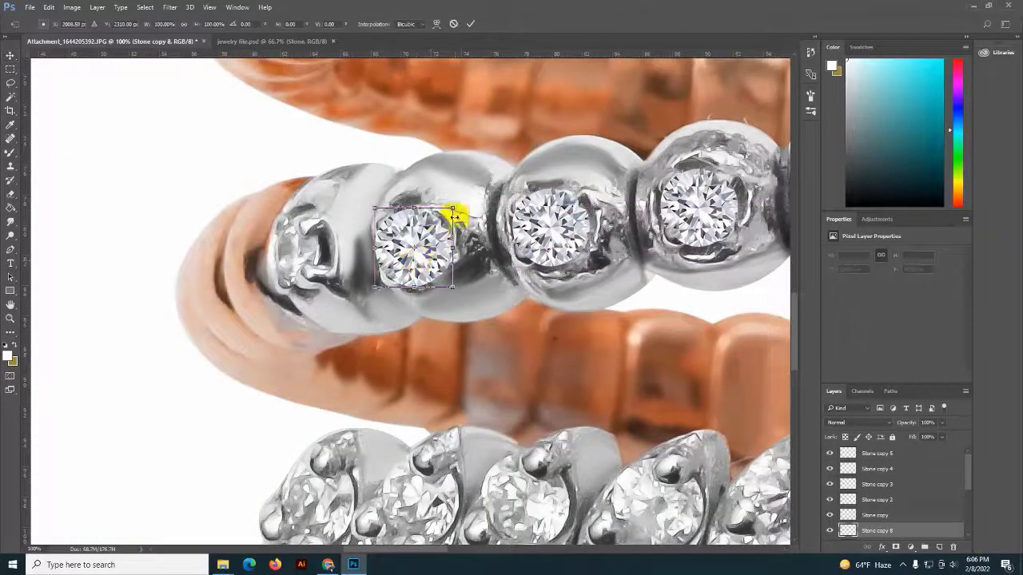
drag(452, 213, 425, 229)
right_click(424, 233)
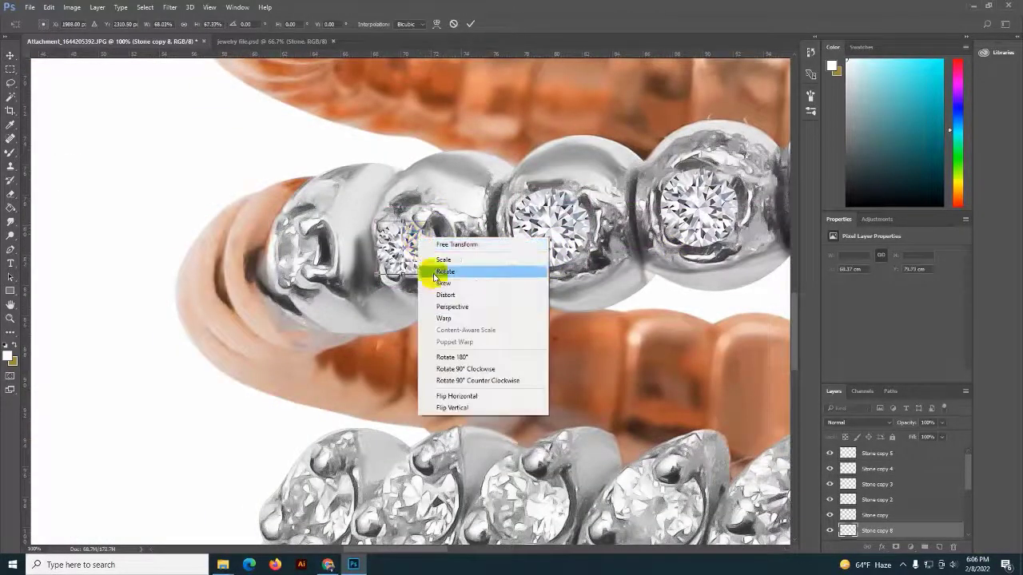
click(435, 292)
mouse_move(376, 276)
mouse_down()
mouse_move(365, 223)
mouse_move(376, 222)
mouse_up()
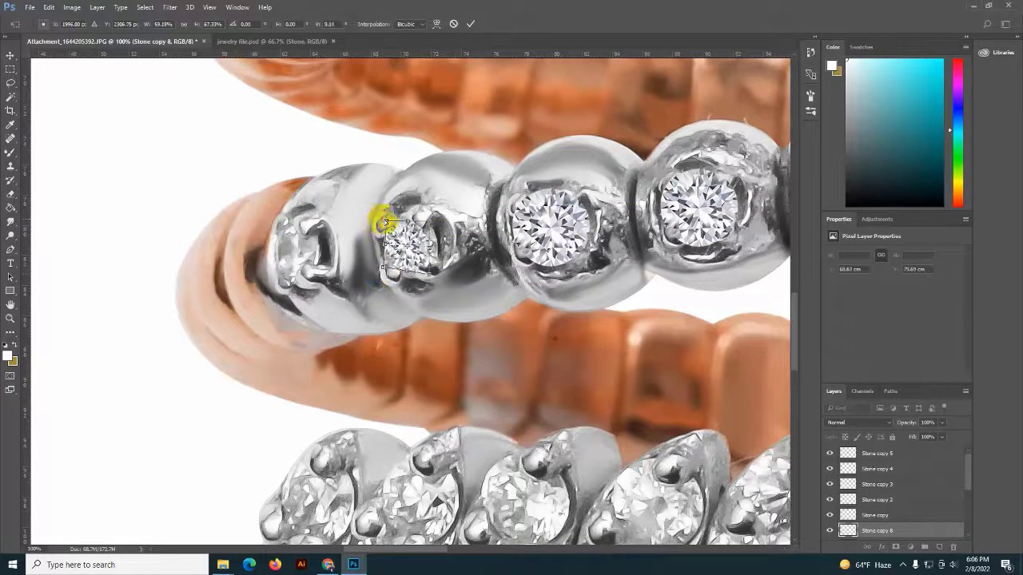
double_click(400, 233)
drag(407, 248, 297, 240)
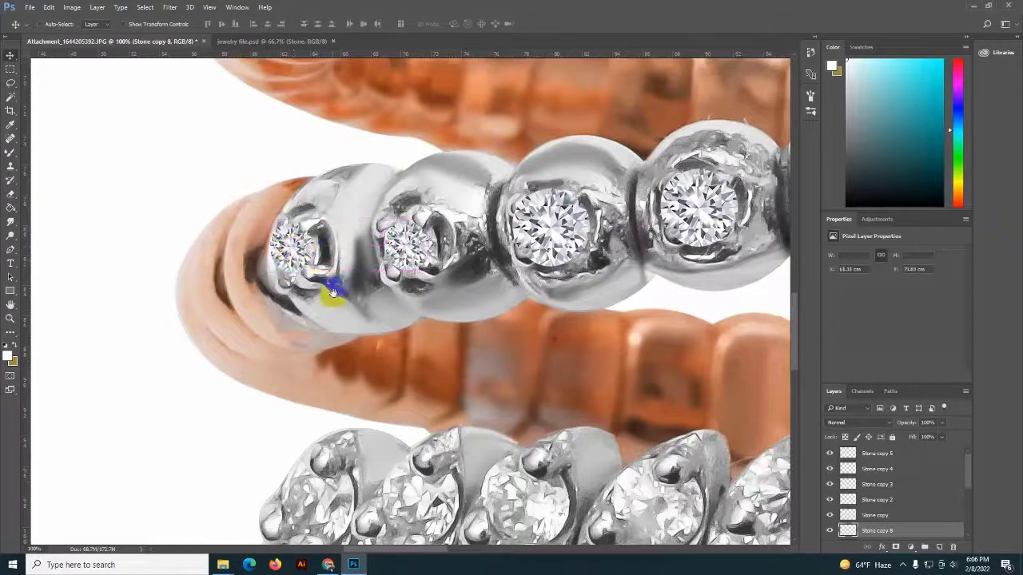
- Move the top-right stone onto an angled setting and skew it to match
scroll(331, 286, down, 3)
right_click(537, 116)
right_click(679, 77)
click(695, 81)
drag(392, 383, 354, 376)
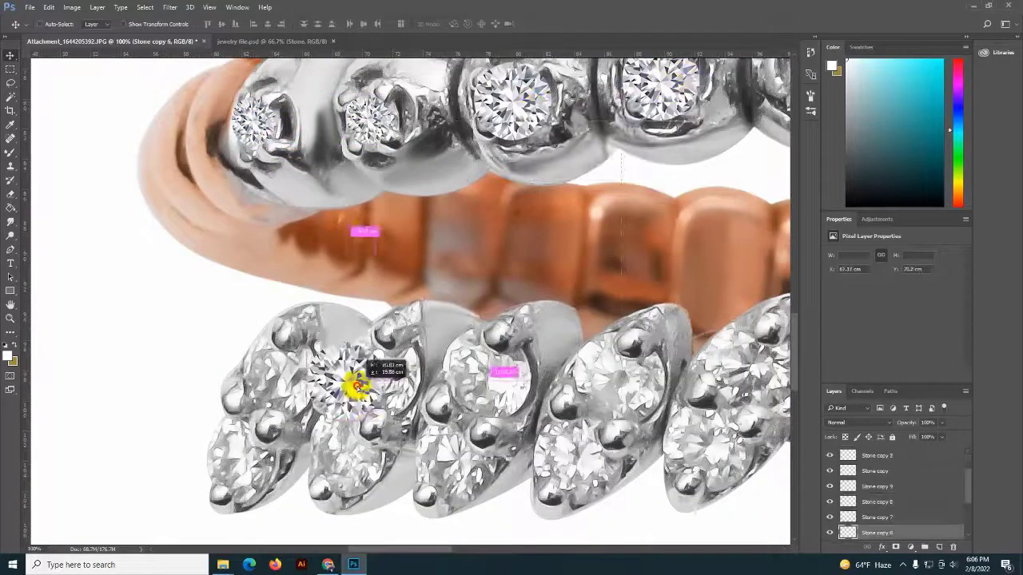
scroll(348, 319, down, 3)
drag(343, 269, 281, 273)
key(ctrl+t)
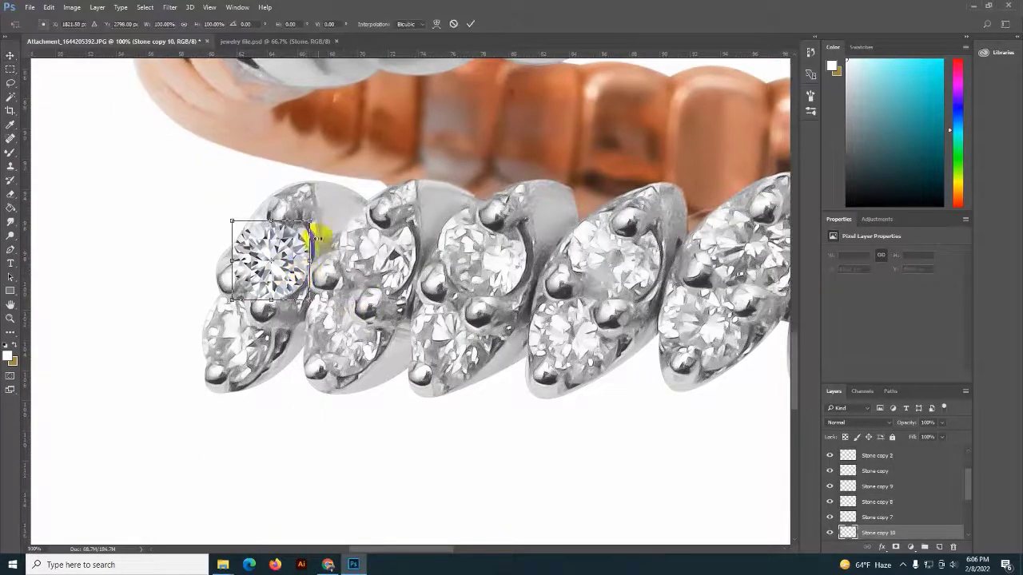
right_click(286, 245)
click(312, 290)
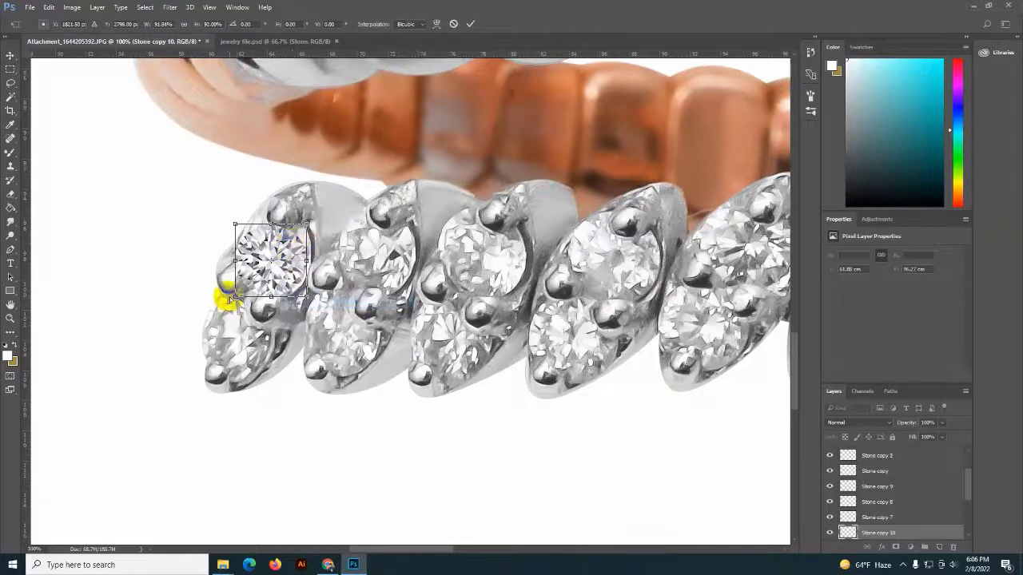
drag(235, 223, 257, 225)
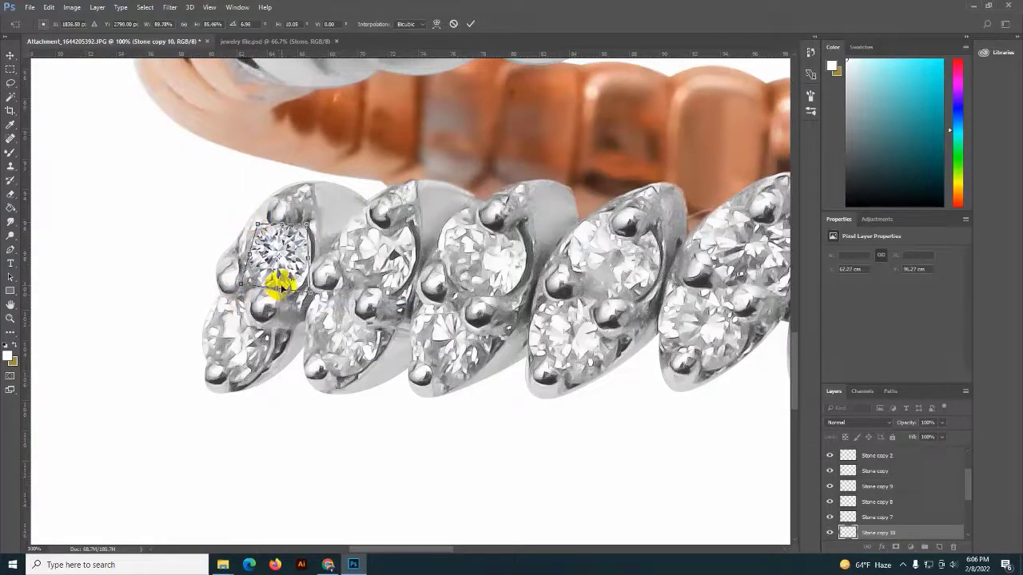
key(Return)
- Copy stones onto the upper middle and lower settings, deleting the unwanted Stone copy 12
mouse_move(286, 274)
mouse_down()
mouse_move(237, 352)
mouse_move(365, 257)
mouse_move(409, 244)
mouse_up()
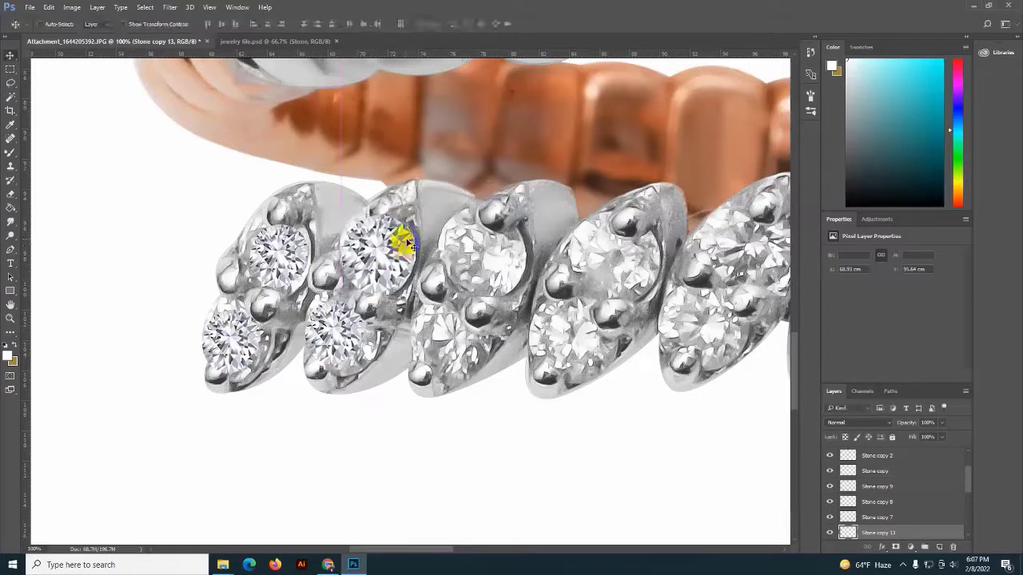
click(831, 485)
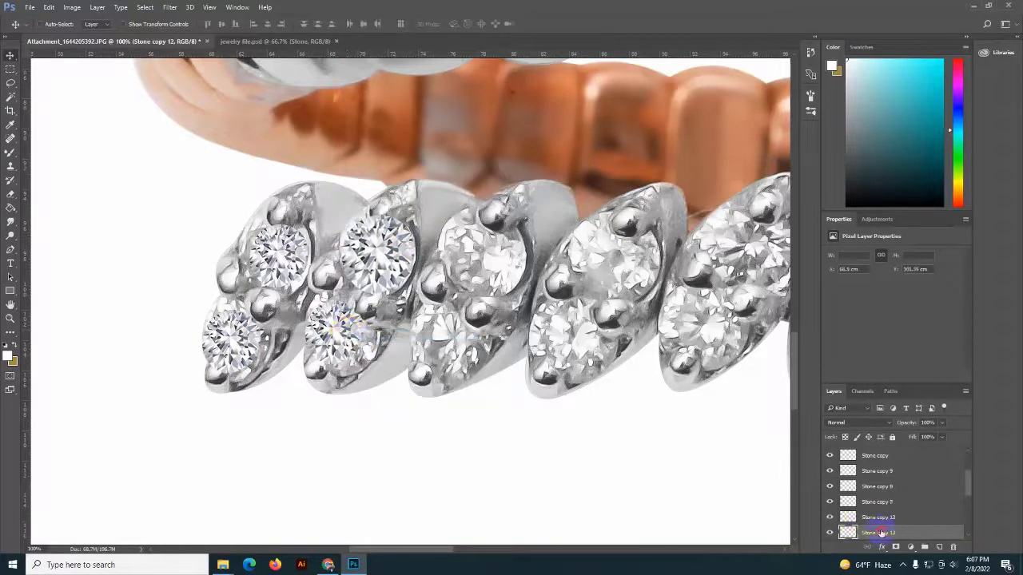
key(Delete)
mouse_move(391, 254)
mouse_down()
mouse_move(354, 336)
mouse_move(486, 251)
mouse_move(445, 338)
mouse_move(629, 256)
mouse_move(566, 338)
mouse_move(573, 344)
mouse_move(708, 315)
mouse_move(433, 343)
mouse_move(406, 391)
mouse_move(400, 383)
mouse_move(456, 292)
mouse_move(592, 298)
mouse_move(548, 376)
mouse_move(669, 376)
mouse_move(753, 285)
mouse_move(331, 290)
mouse_move(314, 274)
mouse_move(429, 269)
mouse_move(381, 350)
mouse_move(573, 276)
mouse_move(526, 251)
mouse_move(490, 331)
mouse_move(612, 240)
mouse_move(583, 351)
mouse_move(582, 258)
mouse_up()
key(ctrl+alt+t)
key(Return)
- Place more stone copies on the marquise, upper and lower settings
scroll(599, 487, up, 3)
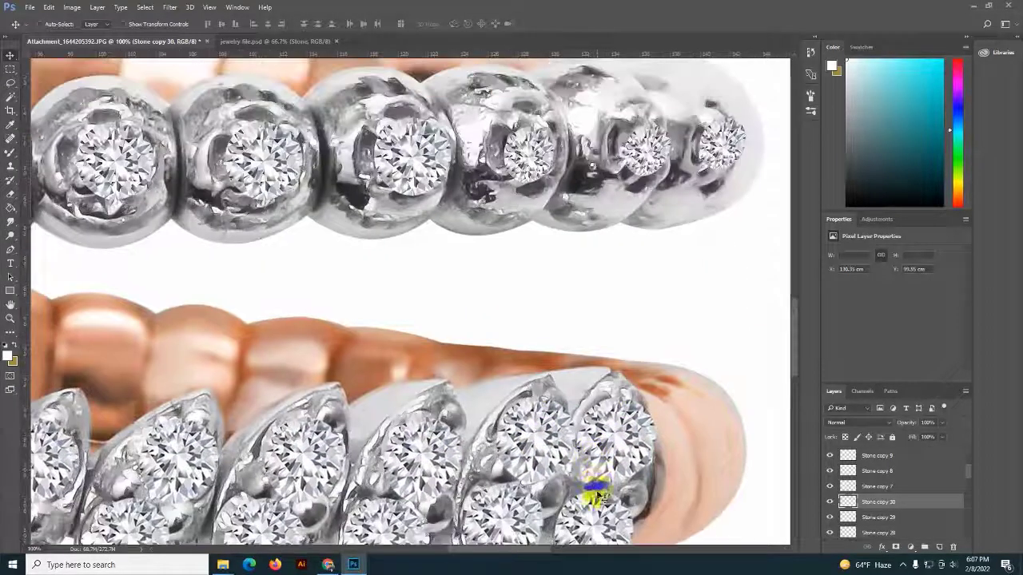
drag(598, 486, 551, 149)
scroll(627, 360, up, 3)
scroll(627, 359, up, 5)
mouse_move(650, 319)
mouse_down()
mouse_move(584, 292)
mouse_move(578, 269)
mouse_move(529, 354)
mouse_move(456, 269)
mouse_move(399, 360)
mouse_move(304, 381)
mouse_move(274, 365)
mouse_move(313, 279)
mouse_up()
scroll(530, 262, left, 5)
mouse_move(529, 263)
mouse_down()
mouse_move(482, 263)
mouse_move(437, 373)
mouse_move(338, 365)
mouse_move(392, 245)
mouse_move(365, 274)
mouse_up()
scroll(457, 278, right, 5)
scroll(457, 278, down, 3)
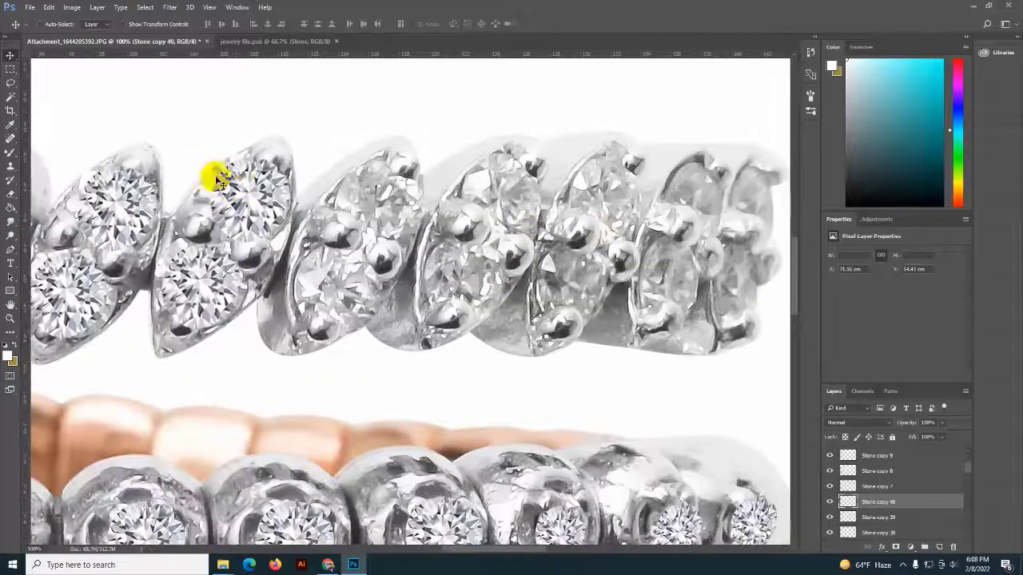
- Copy Stone copy 31 onto the next setting with a perspective fit, then into the lower-row settings
right_click(270, 183)
click(281, 186)
mouse_move(281, 191)
mouse_down()
mouse_move(389, 199)
mouse_move(315, 292)
mouse_move(491, 187)
mouse_move(452, 288)
mouse_move(612, 221)
mouse_move(604, 187)
mouse_up()
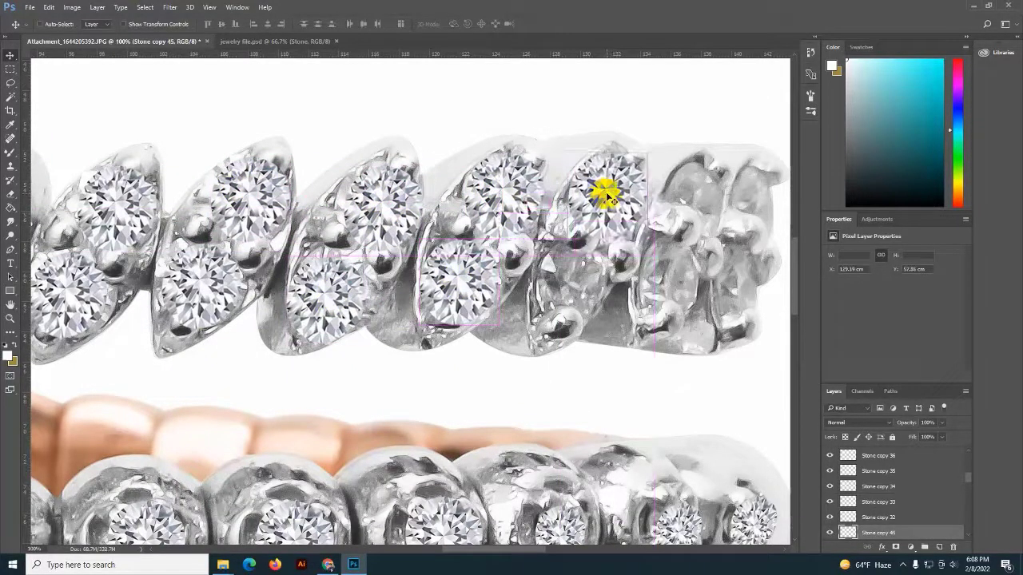
key(ctrl+t)
right_click(605, 191)
click(641, 264)
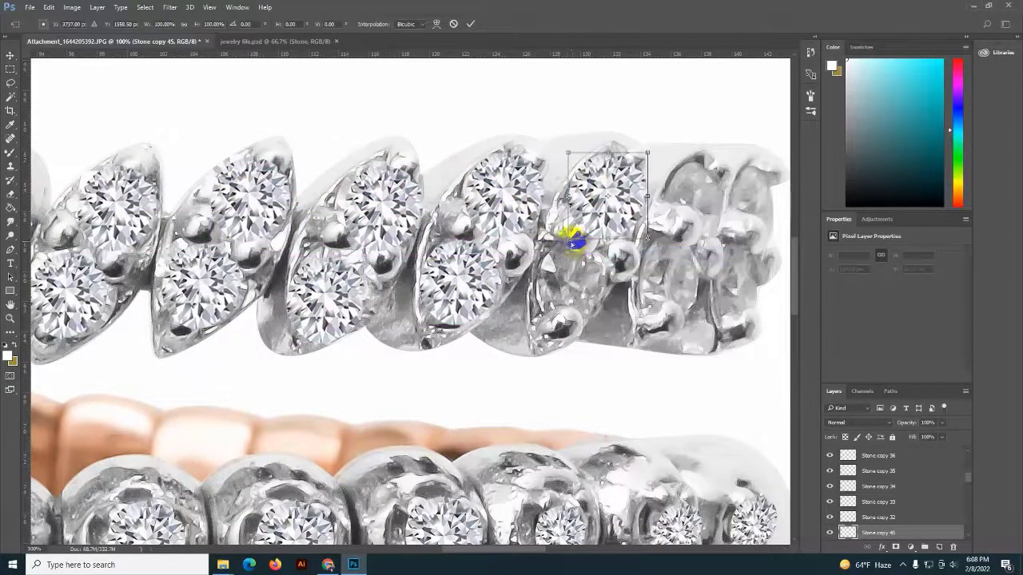
drag(570, 229, 571, 222)
drag(649, 156, 640, 152)
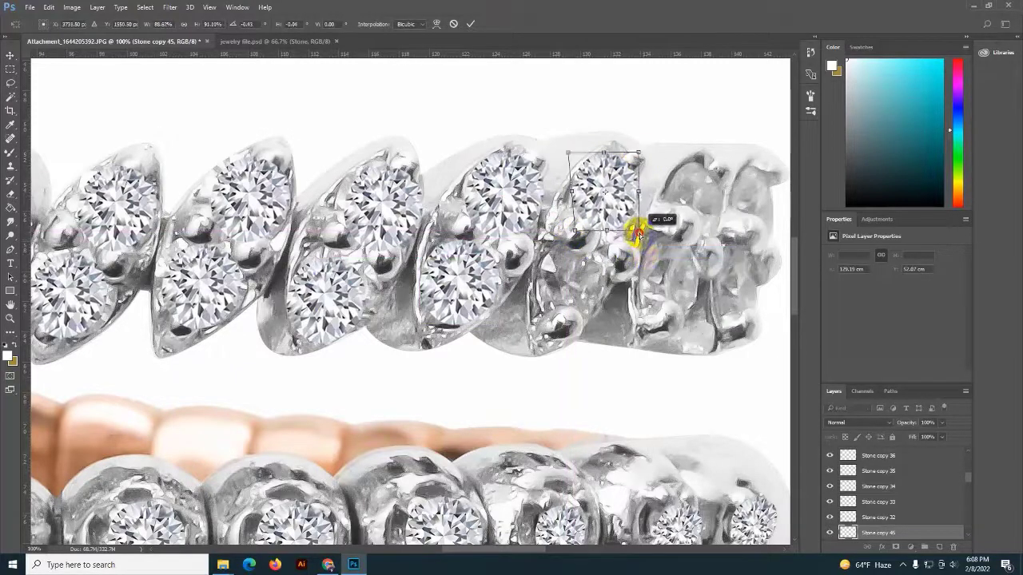
key(Return)
mouse_move(621, 194)
mouse_down()
mouse_move(584, 285)
mouse_move(663, 274)
mouse_move(668, 284)
mouse_move(689, 183)
mouse_move(753, 205)
mouse_move(721, 314)
mouse_up()
key(ctrl+0)
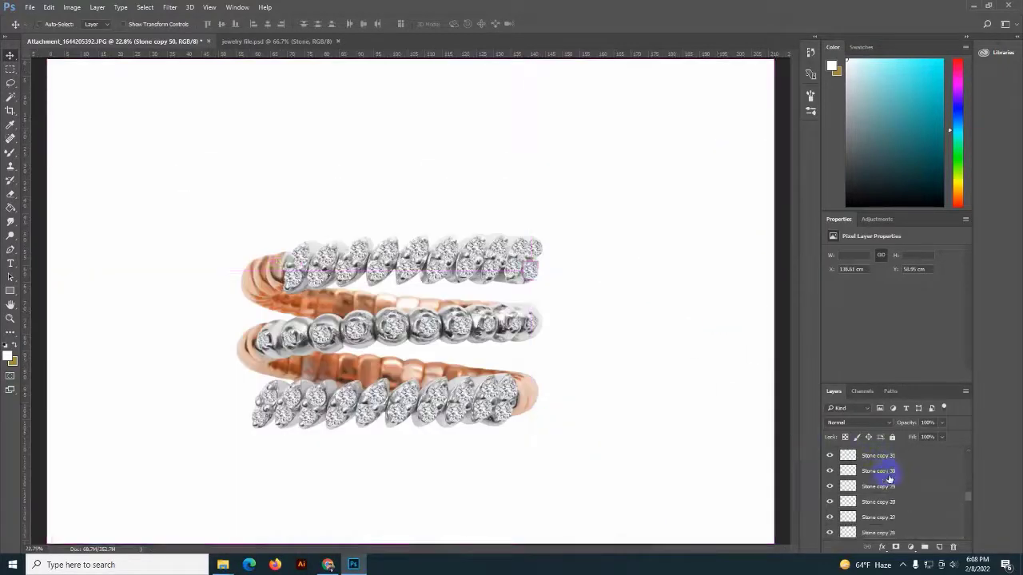
- Select the Stone copy 5 layer mask and set up a plain brush at 100% zoom
scroll(968, 520, down, 10)
click(916, 481)
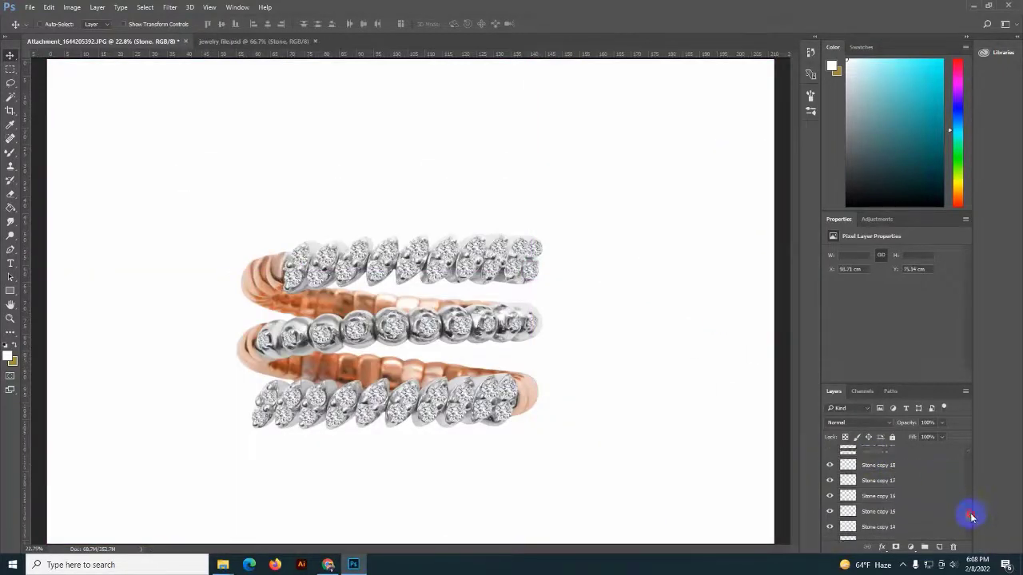
scroll(915, 452, down, 10)
click(916, 452)
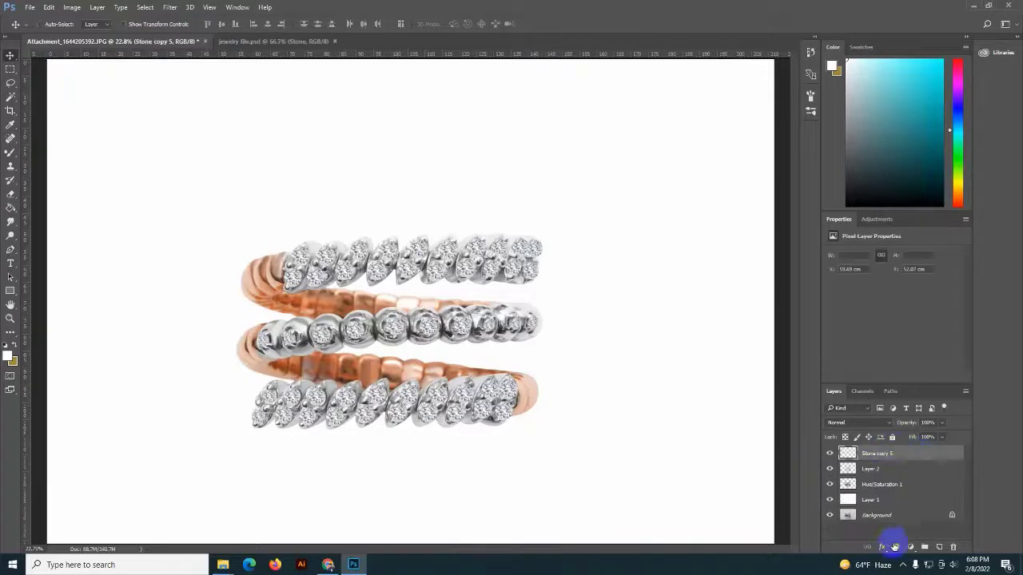
key(b)
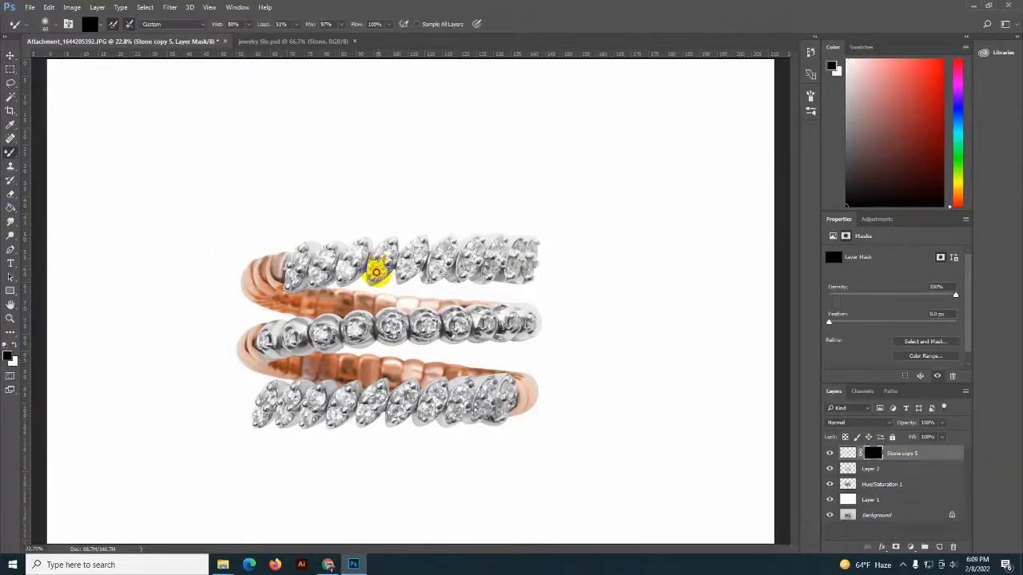
key(ctrl+1)
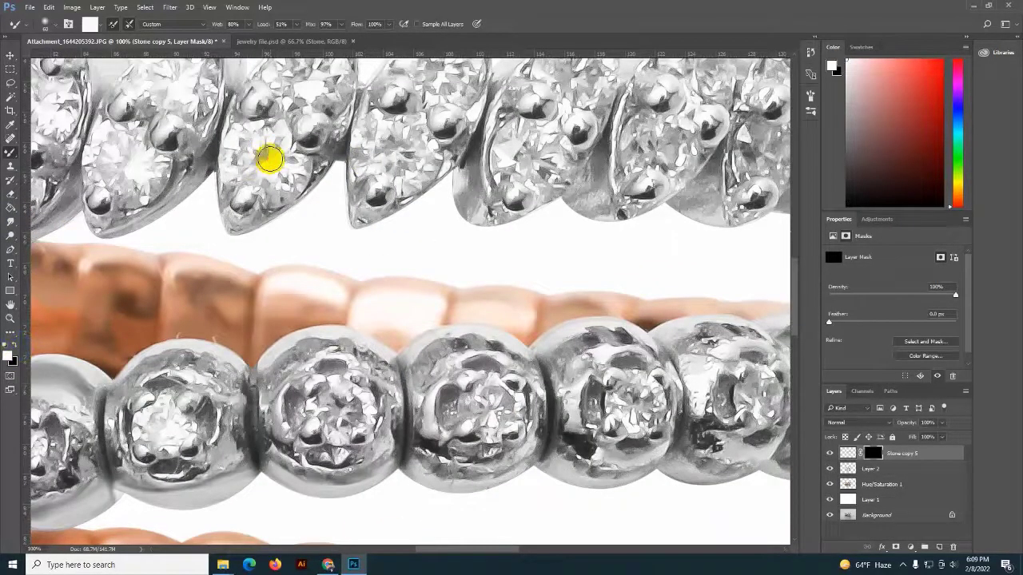
right_click(10, 152)
click(56, 145)
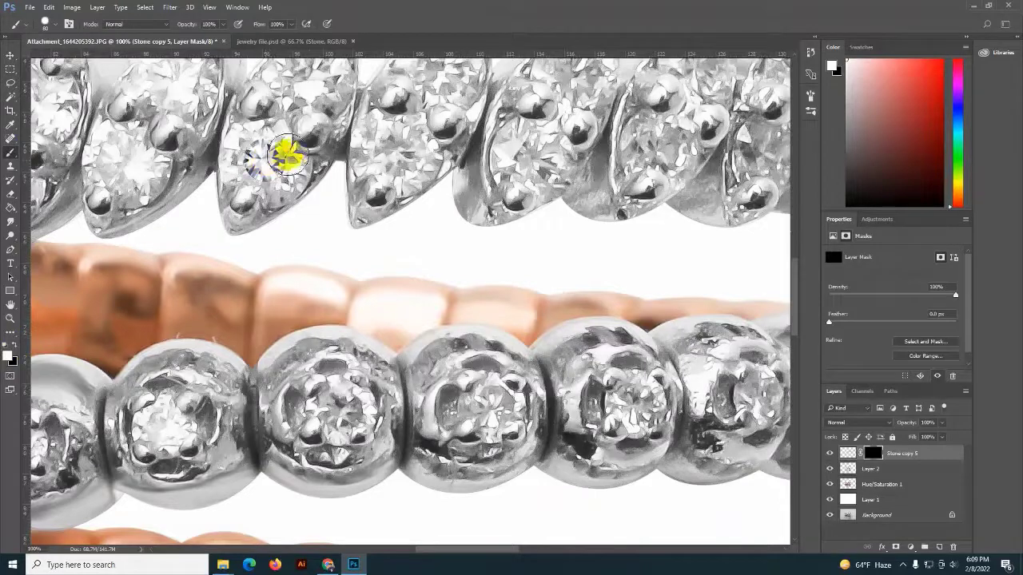
right_click(276, 156)
click(261, 150)
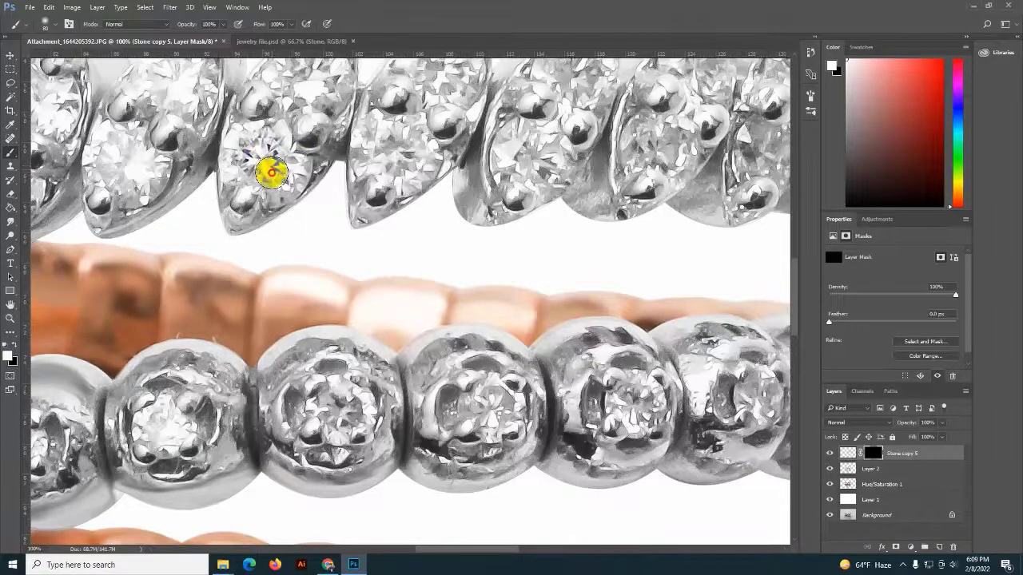
- Paint the sharp diamonds back into the first right-hand marquise stones
drag(272, 172, 264, 151)
drag(378, 141, 418, 165)
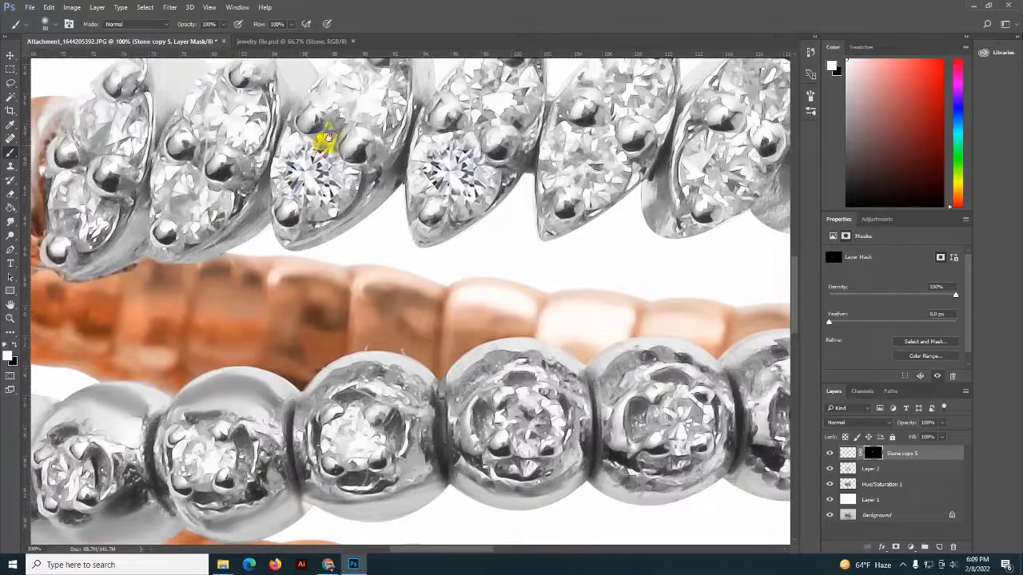
scroll(326, 142, up, 2)
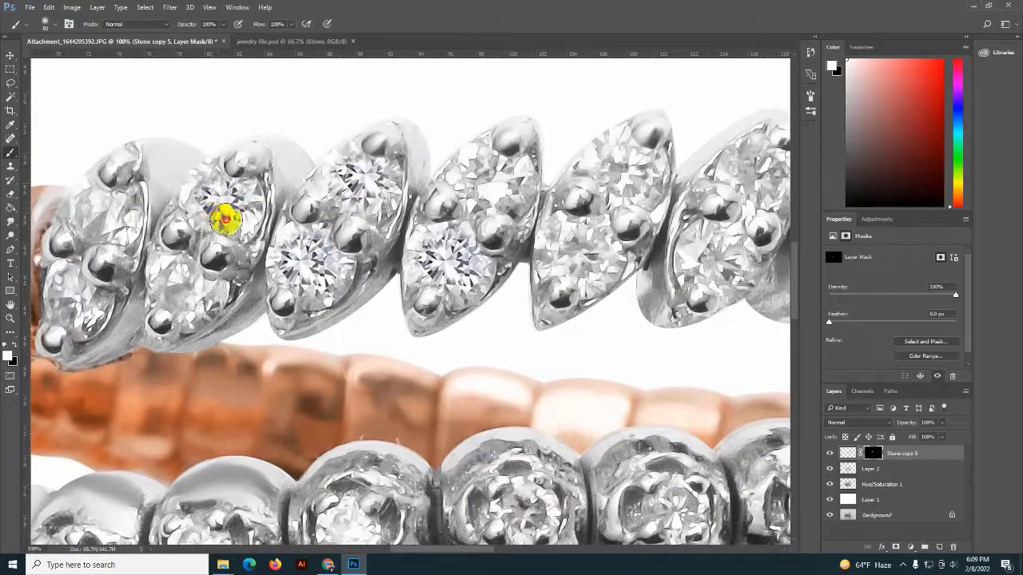
mouse_move(225, 220)
mouse_down()
mouse_move(186, 280)
mouse_move(151, 269)
mouse_move(349, 165)
mouse_move(326, 235)
mouse_move(338, 255)
mouse_up()
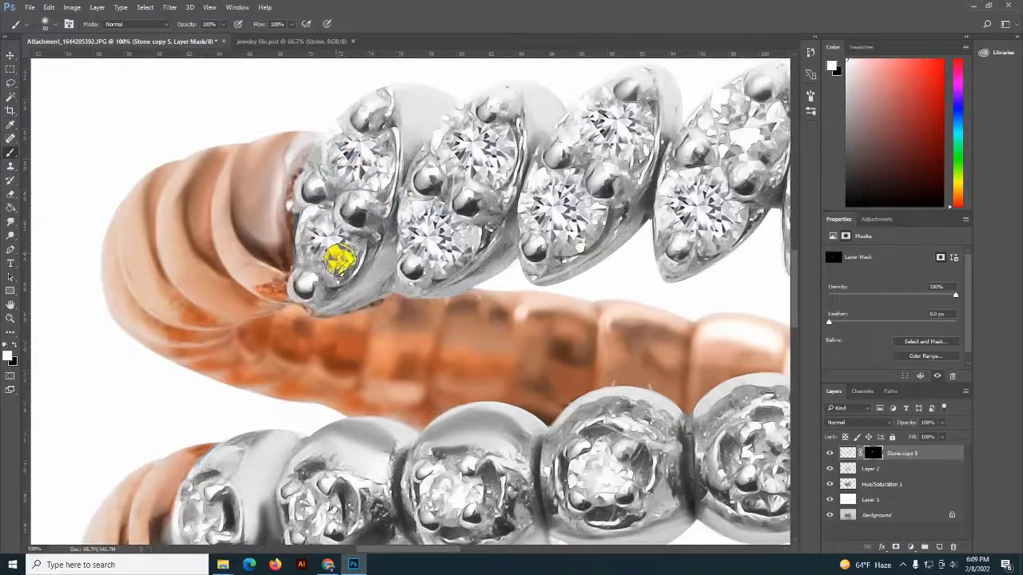
scroll(360, 236, up, 2)
scroll(360, 236, right, 5)
mouse_move(389, 216)
mouse_down()
mouse_move(301, 221)
mouse_move(452, 212)
mouse_move(419, 308)
mouse_move(388, 295)
mouse_up()
scroll(388, 295, right, 3)
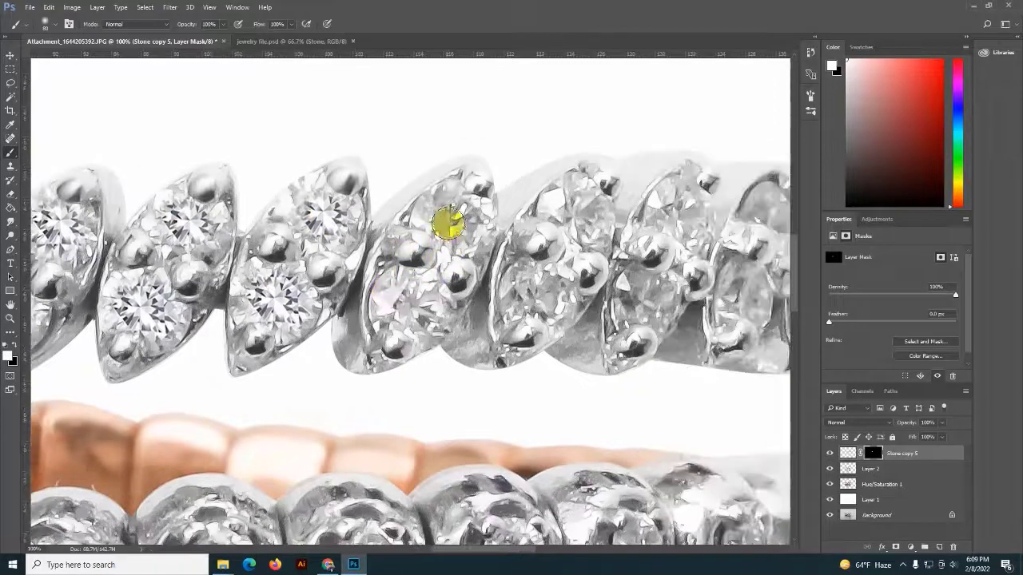
mouse_move(449, 221)
mouse_down()
mouse_move(458, 231)
mouse_move(418, 312)
mouse_up()
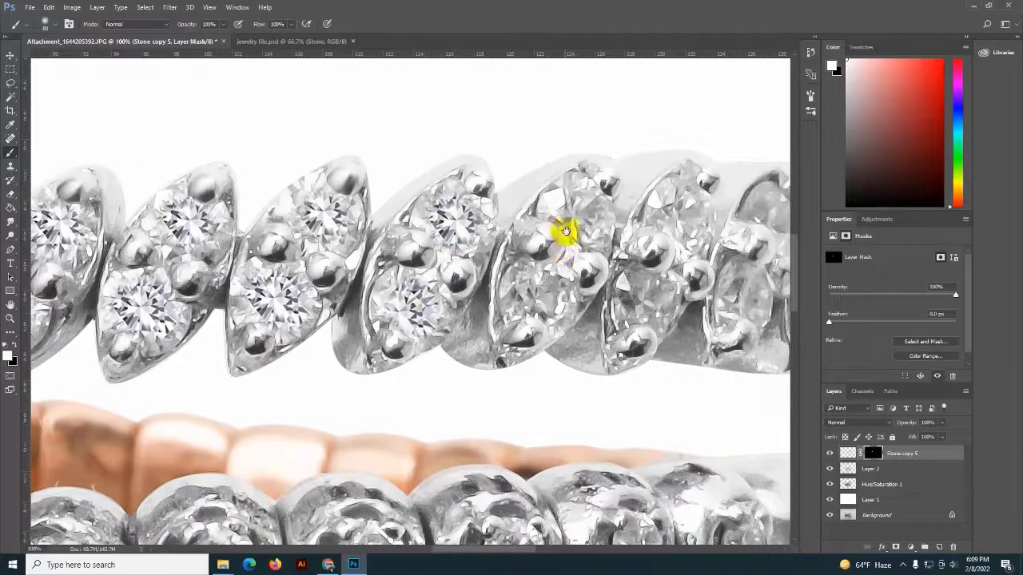
- Paint back the remaining right-hand stones, including the upper-right marquise
scroll(564, 228, up, 1)
drag(474, 244, 446, 344)
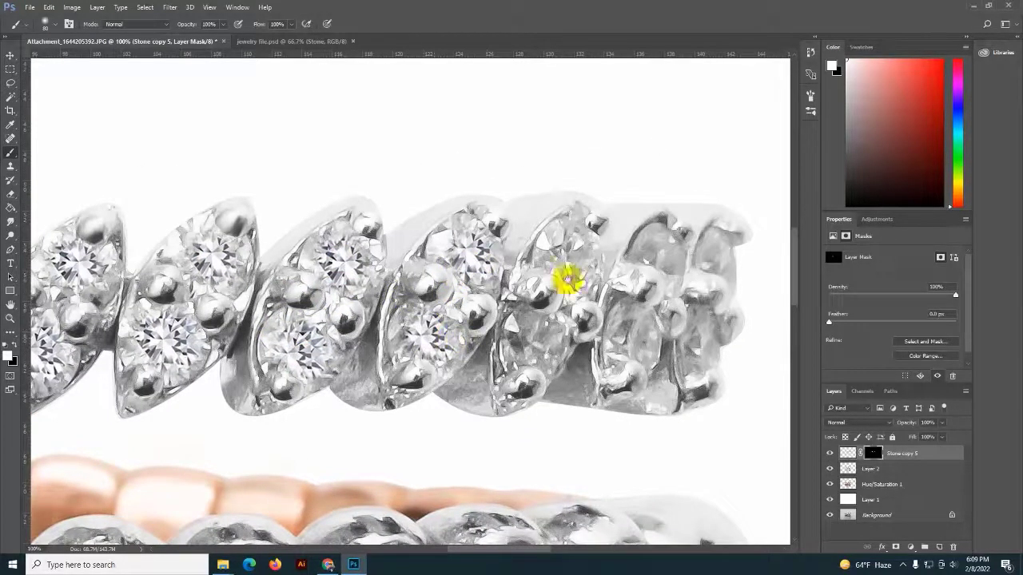
scroll(566, 279, right, 2)
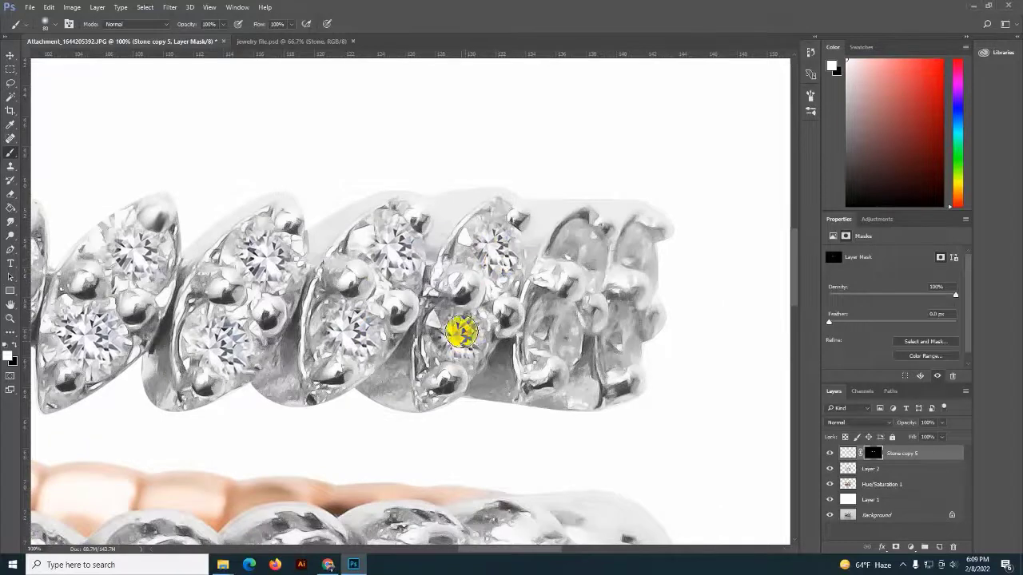
mouse_move(461, 332)
mouse_down()
mouse_move(452, 324)
mouse_move(482, 253)
mouse_up()
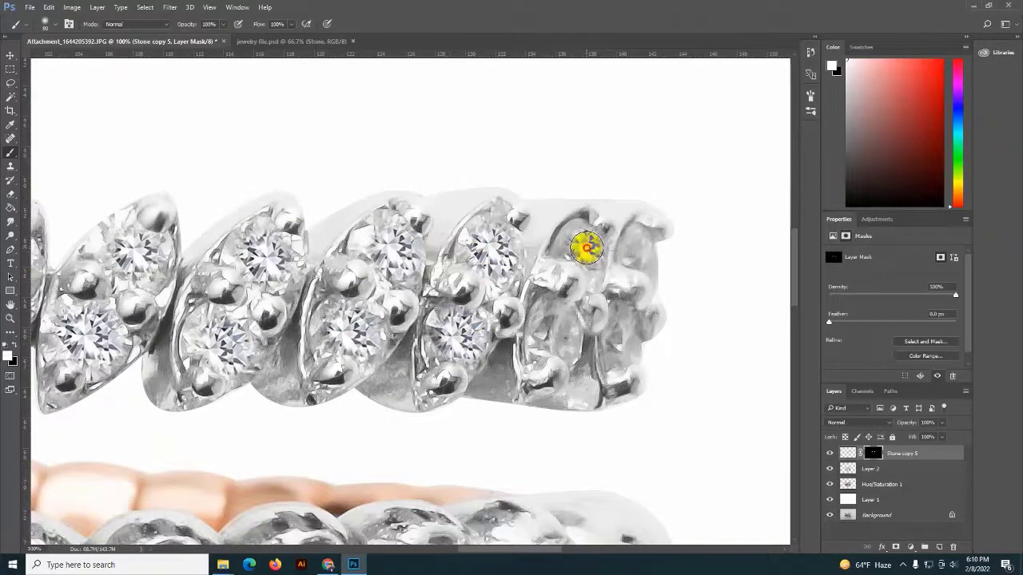
mouse_move(586, 249)
mouse_down()
mouse_move(563, 331)
mouse_move(622, 363)
mouse_move(615, 342)
mouse_move(620, 355)
mouse_up()
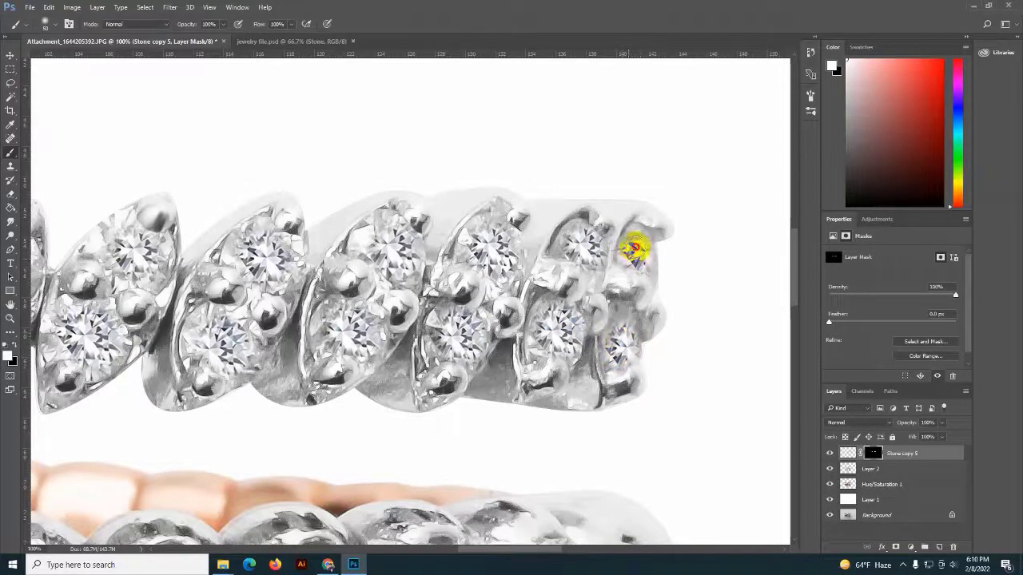
drag(634, 251, 585, 248)
scroll(434, 347, down, 5)
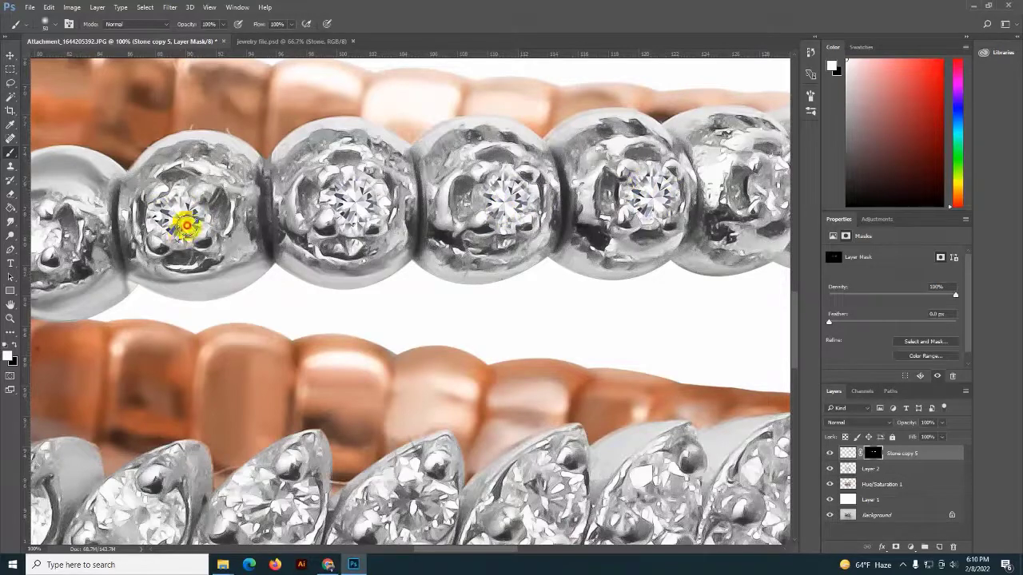
- Paint diamond detail back into the left and middle lower-row marquise stones
drag(182, 206, 432, 194)
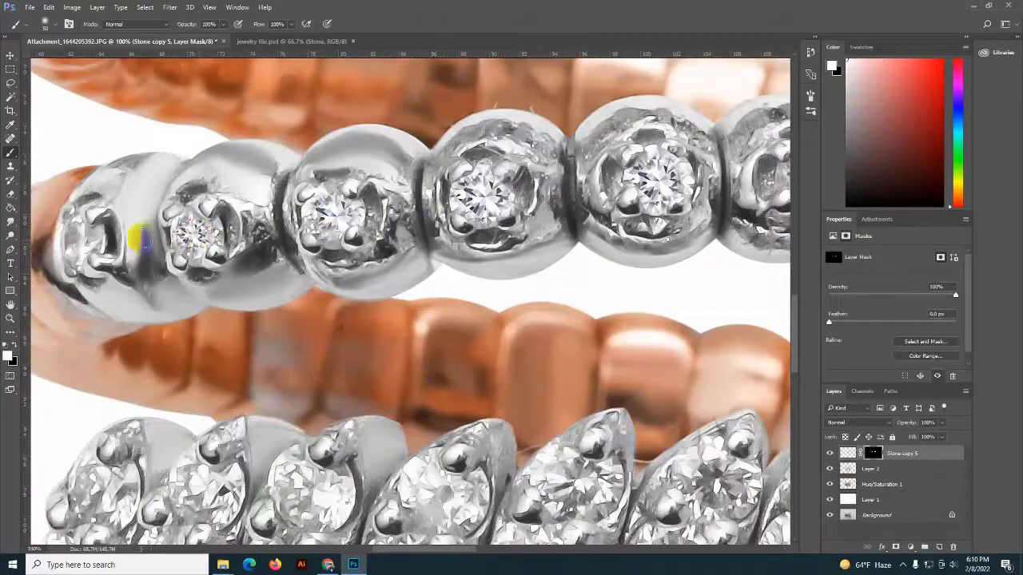
scroll(80, 247, down, 3)
scroll(171, 296, down, 2)
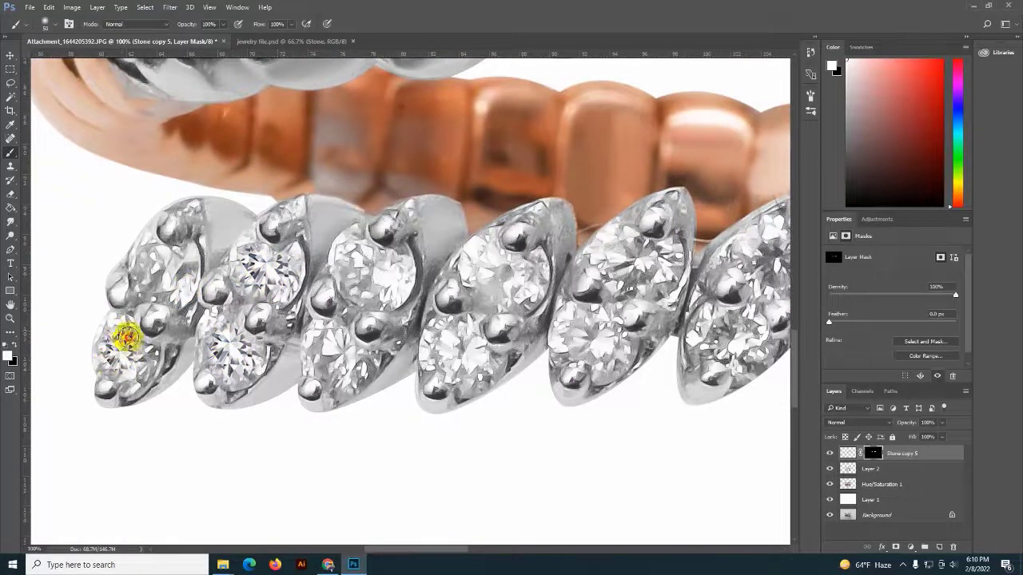
mouse_move(167, 265)
mouse_down()
mouse_move(141, 274)
mouse_move(183, 264)
mouse_move(177, 291)
mouse_up()
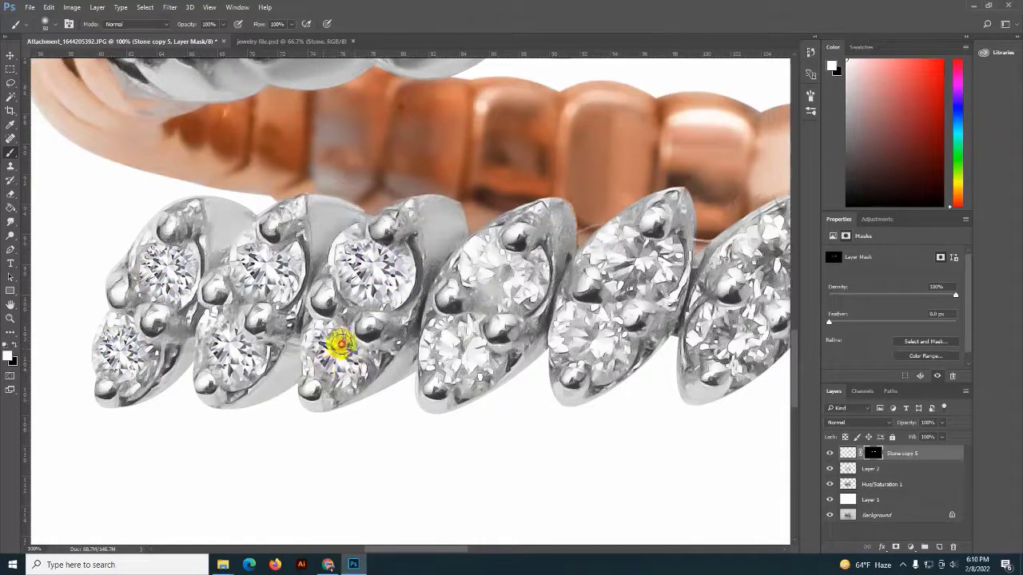
scroll(344, 336, up, 2)
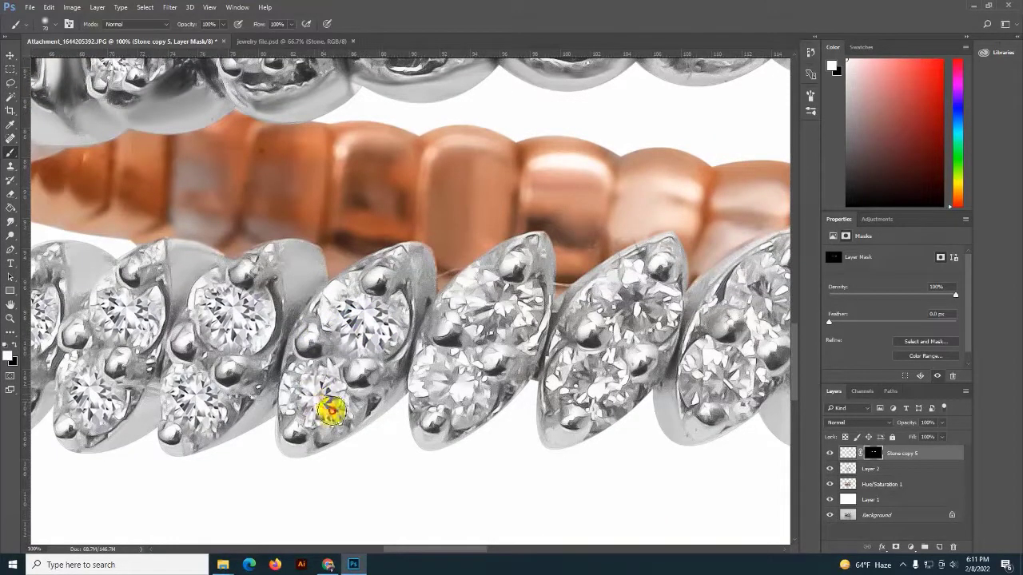
drag(308, 384, 455, 398)
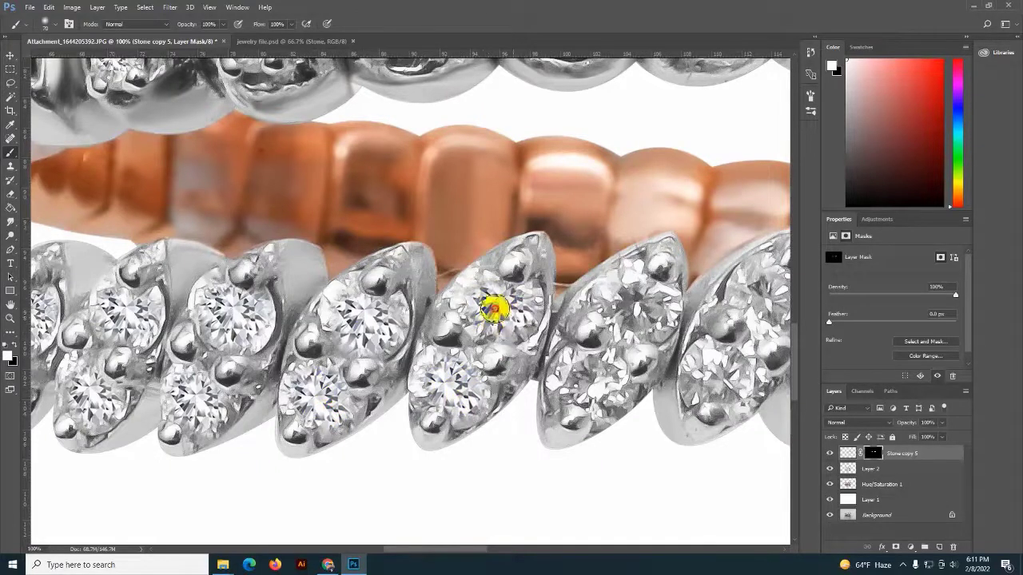
mouse_move(631, 308)
mouse_down()
mouse_move(572, 382)
mouse_move(434, 308)
mouse_move(390, 300)
mouse_move(429, 208)
mouse_up()
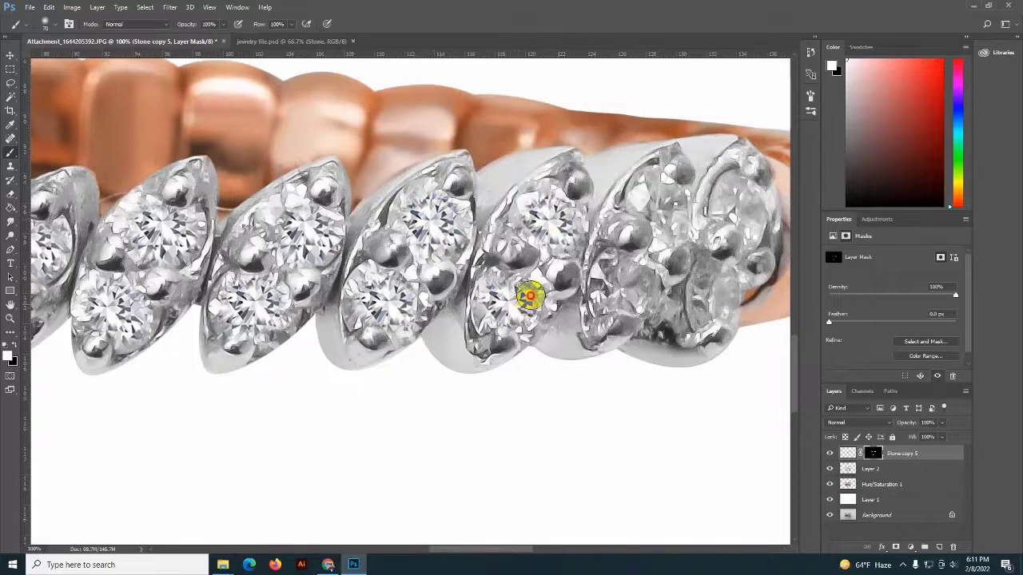
- Reveal the stones at the lower row's right end and toggle Stone copy 5 to compare
scroll(530, 297, right, 5)
scroll(530, 297, up, 1)
mouse_move(491, 265)
mouse_down()
mouse_move(532, 263)
mouse_move(497, 346)
mouse_move(502, 339)
mouse_up()
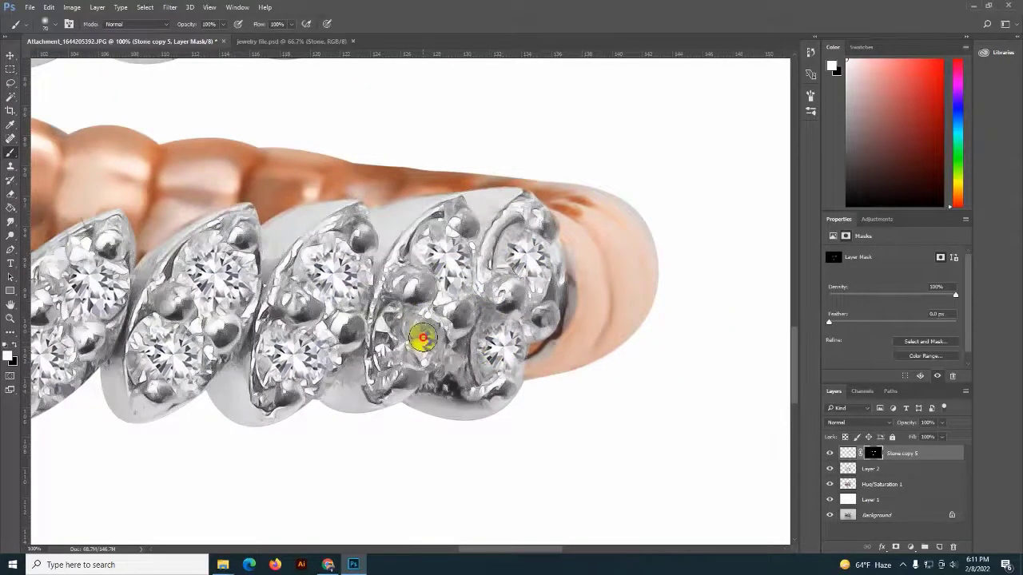
drag(423, 337, 420, 349)
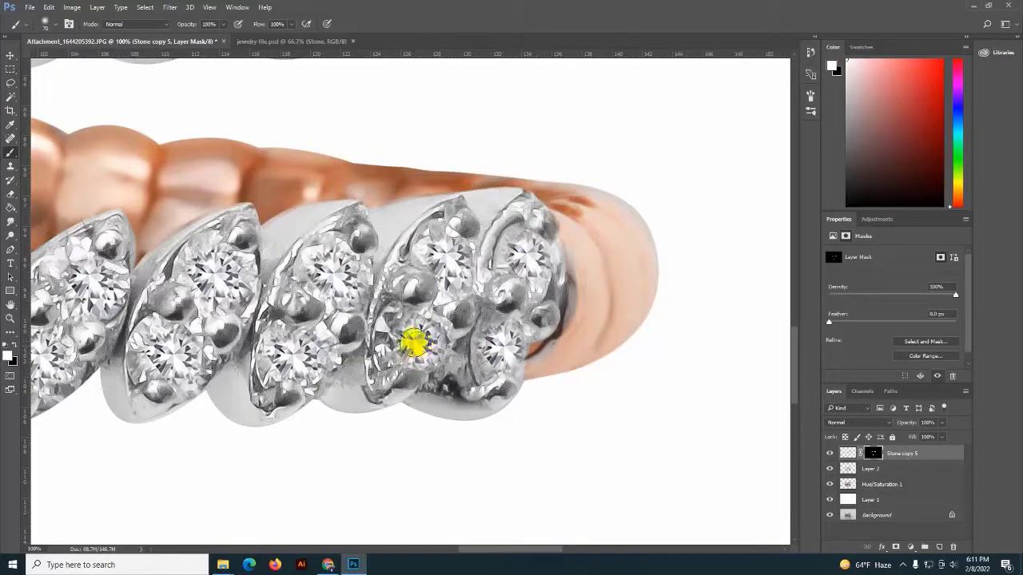
scroll(523, 254, down, 3)
scroll(500, 267, down, 3)
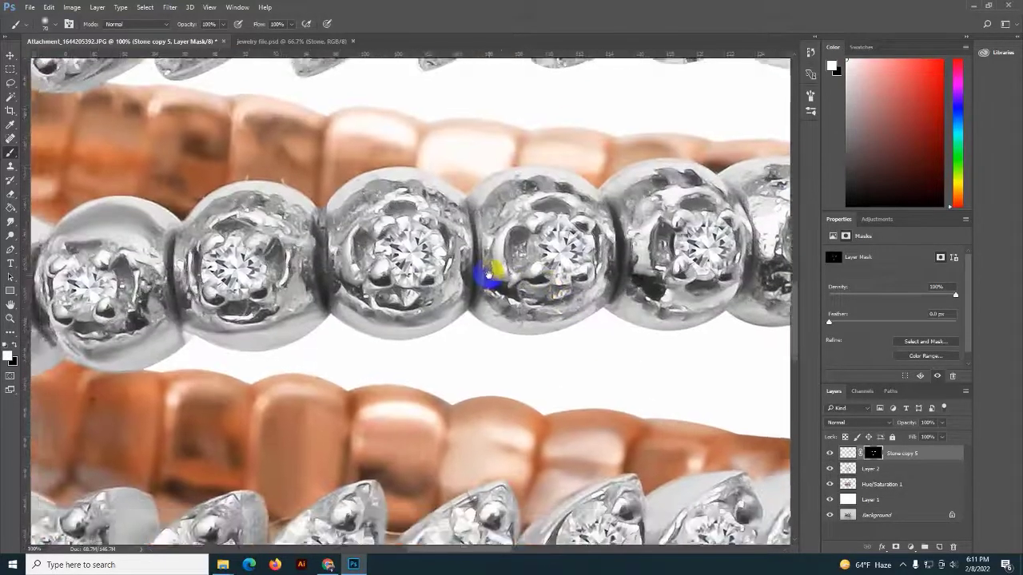
scroll(489, 275, down, 3)
click(830, 453)
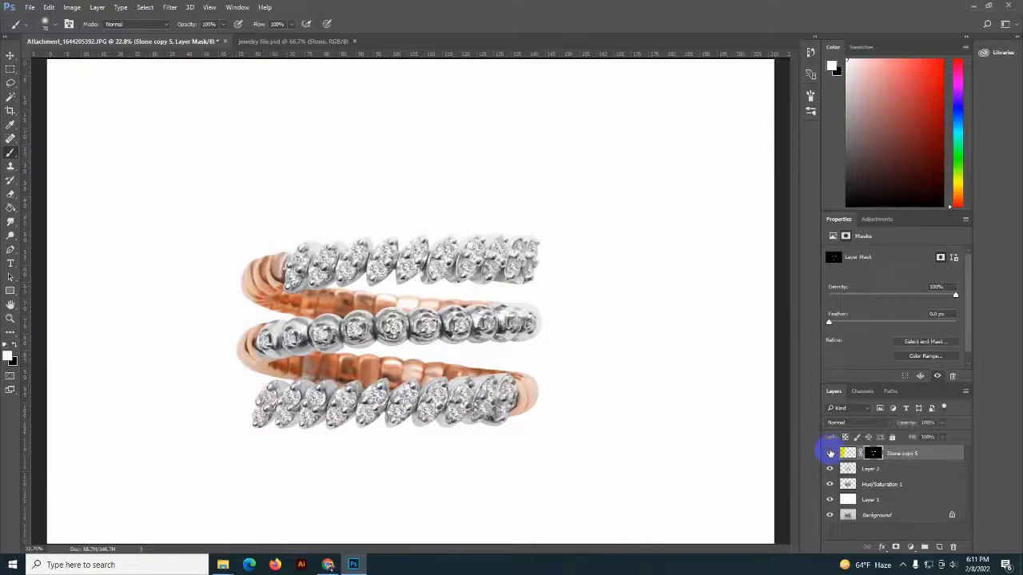
- Sharpen Layer 2's settings with Unsharp Mask: Amount 116%, Radius 5.6 px, Threshold 25
click(848, 469)
ctrl+click(848, 470)
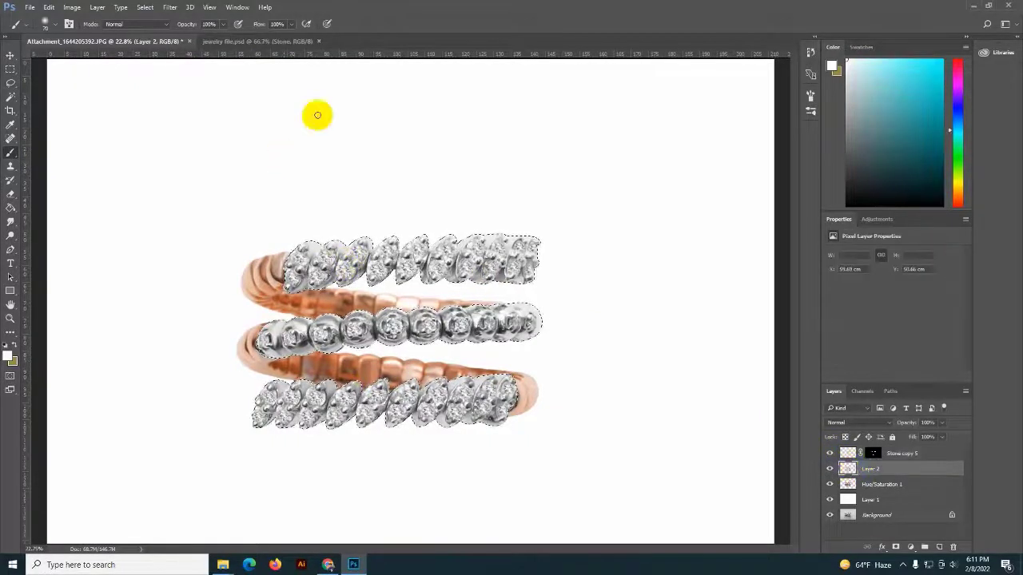
click(168, 7)
mouse_move(180, 185)
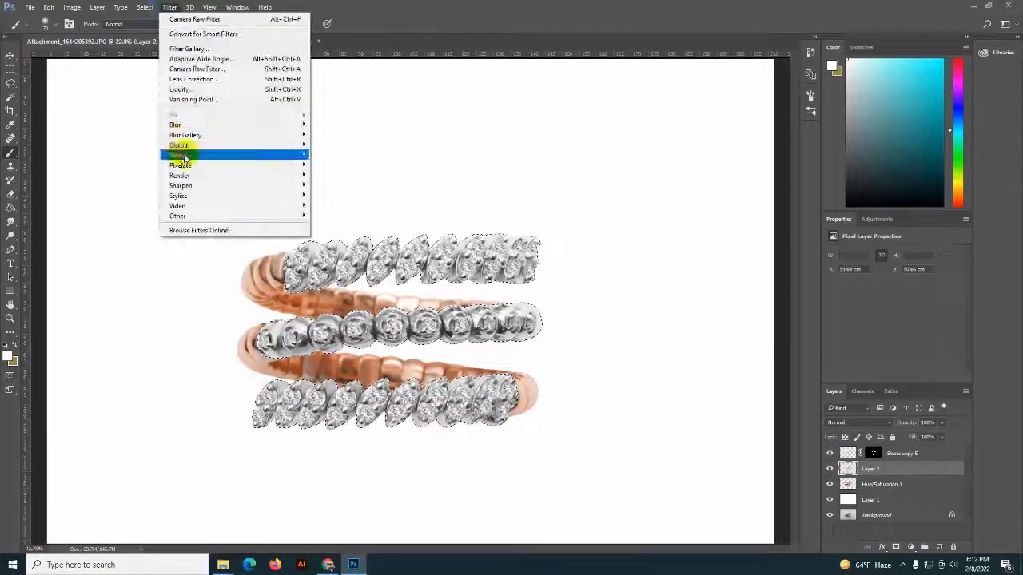
click(336, 231)
drag(579, 273, 591, 270)
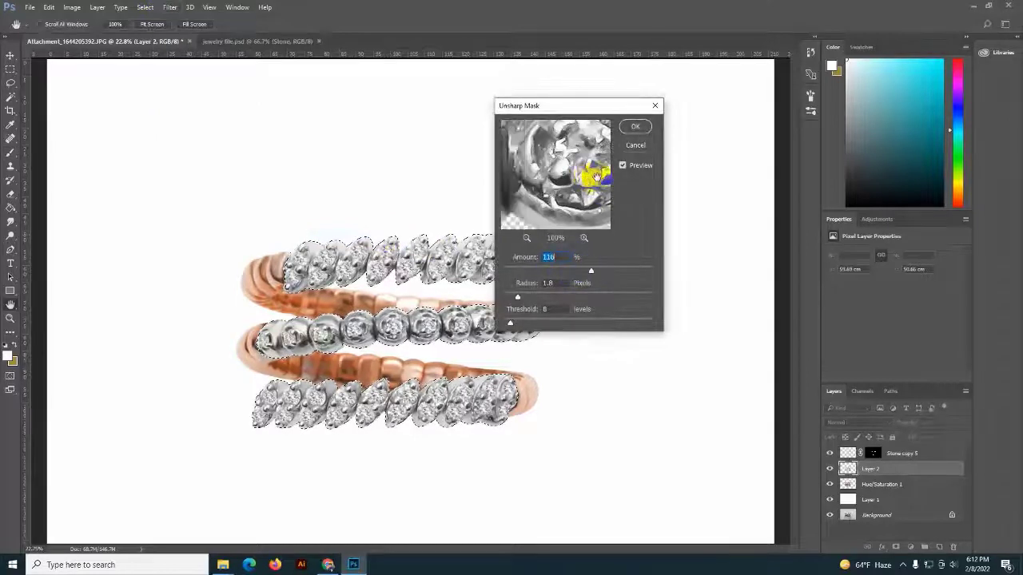
drag(589, 171, 577, 191)
mouse_move(519, 299)
mouse_down()
mouse_move(556, 299)
mouse_move(468, 323)
mouse_move(524, 326)
mouse_up()
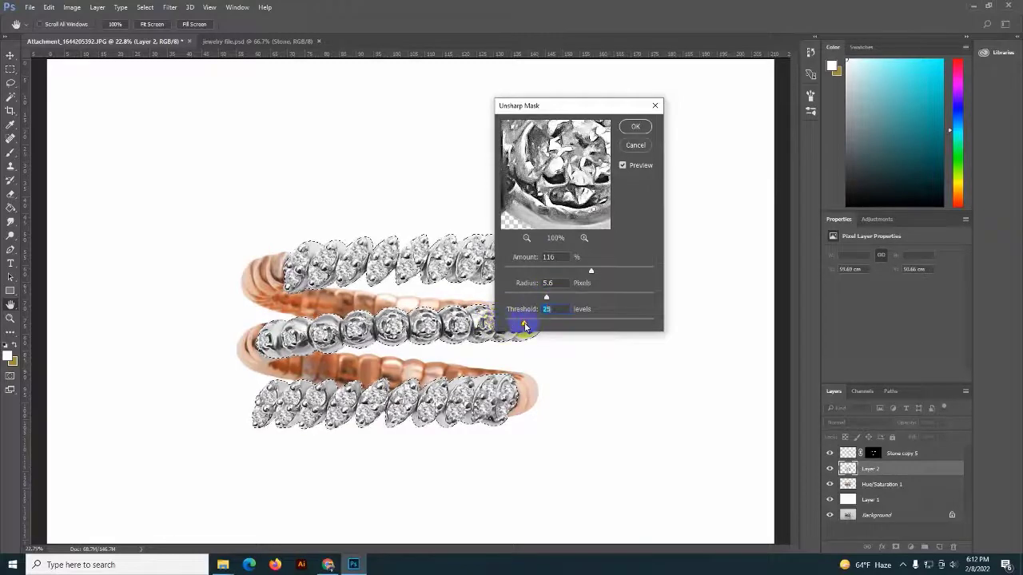
click(634, 126)
click(170, 7)
- In the Camera Raw Filter's Detail panel, set Luminance 72 and Luminance Detail 0
key(Escape)
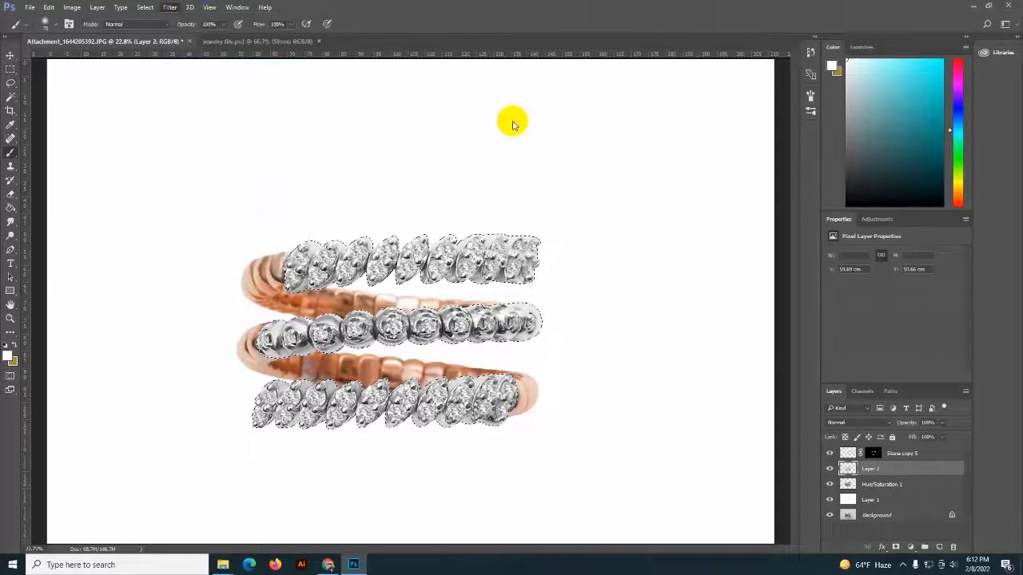
key(ctrl+shift+a)
click(645, 118)
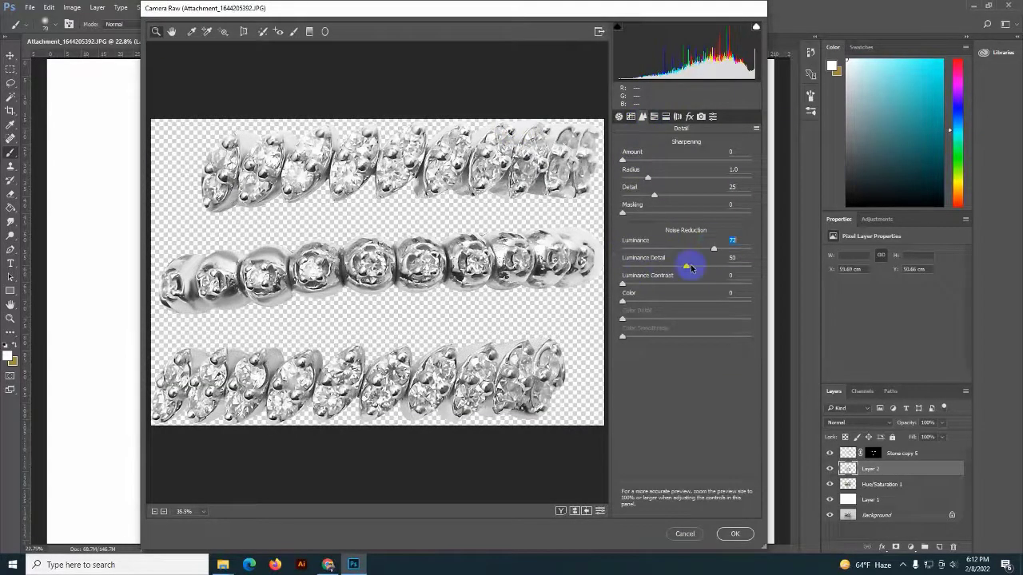
click(481, 289)
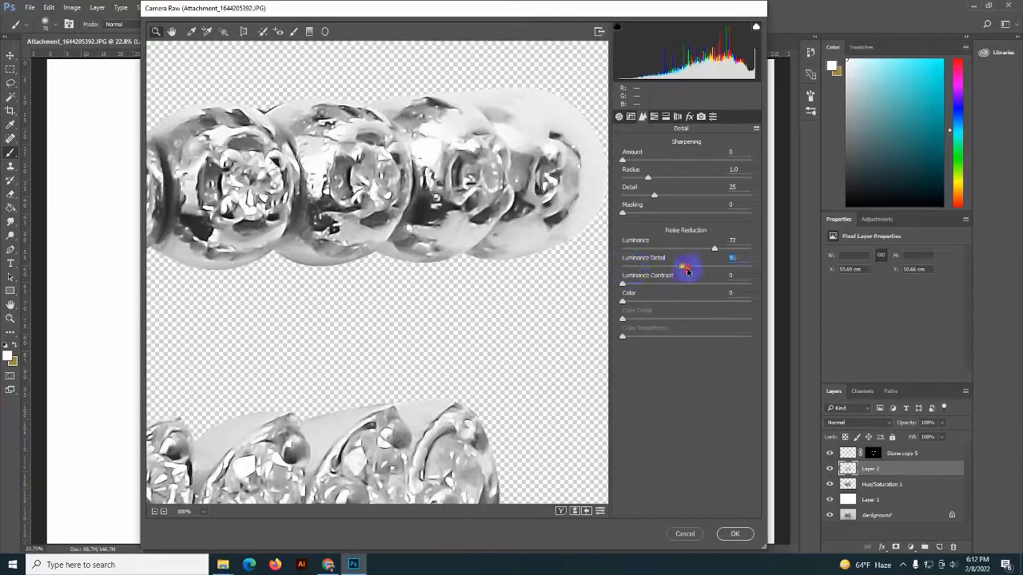
mouse_move(687, 272)
mouse_down()
mouse_move(624, 284)
mouse_move(692, 285)
mouse_up()
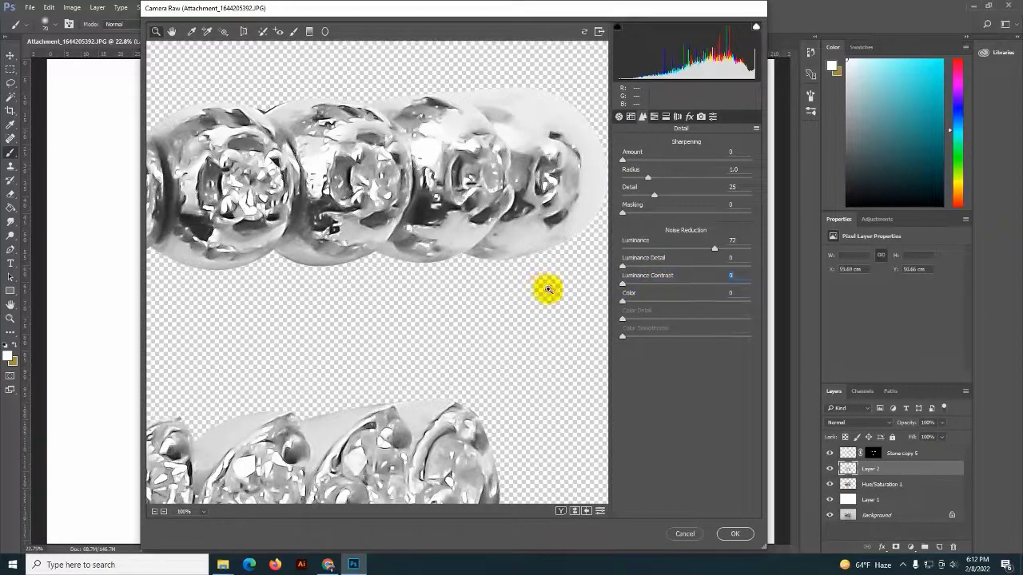
- Apply the Camera Raw noise reduction and smudge the middle and left beads smooth
click(734, 535)
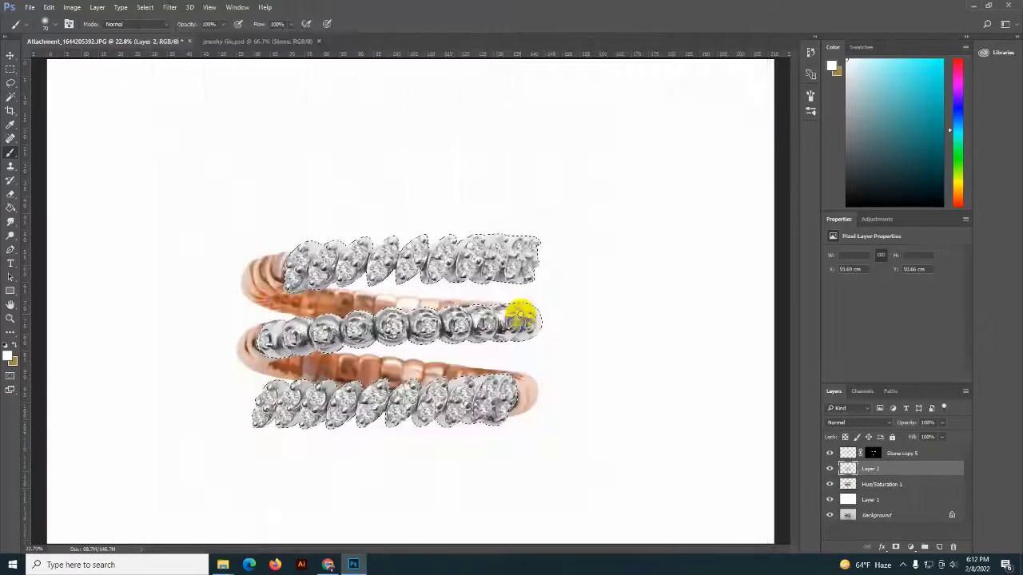
scroll(516, 313, up, 2)
scroll(487, 313, up, 2)
scroll(486, 313, down, 3)
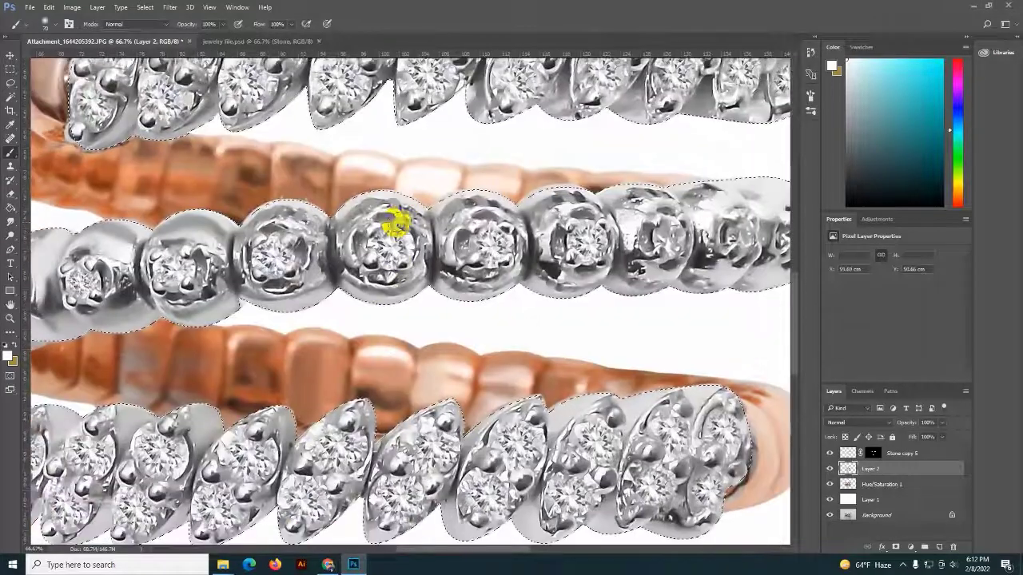
click(10, 208)
mouse_move(342, 281)
mouse_down()
mouse_move(396, 206)
mouse_move(365, 247)
mouse_move(345, 221)
mouse_move(252, 222)
mouse_up()
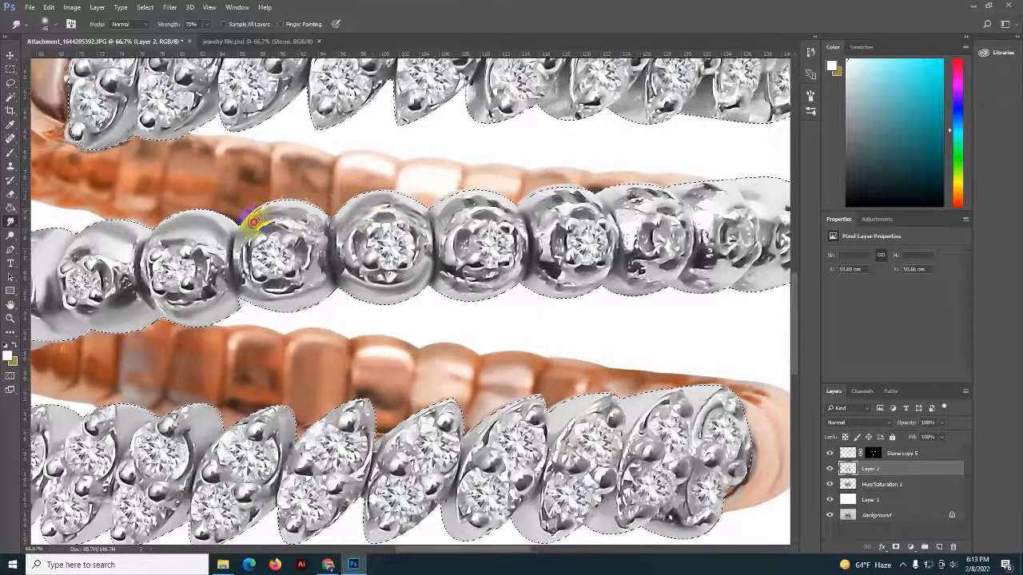
mouse_move(317, 223)
mouse_down()
mouse_move(194, 286)
mouse_move(213, 255)
mouse_move(205, 240)
mouse_move(184, 291)
mouse_move(91, 272)
mouse_move(87, 256)
mouse_move(119, 255)
mouse_move(100, 245)
mouse_up()
- Smudge smooth the leftmost marquise setting and the rough edge at the row's right end
scroll(99, 245, down, 5)
scroll(99, 245, left, 5)
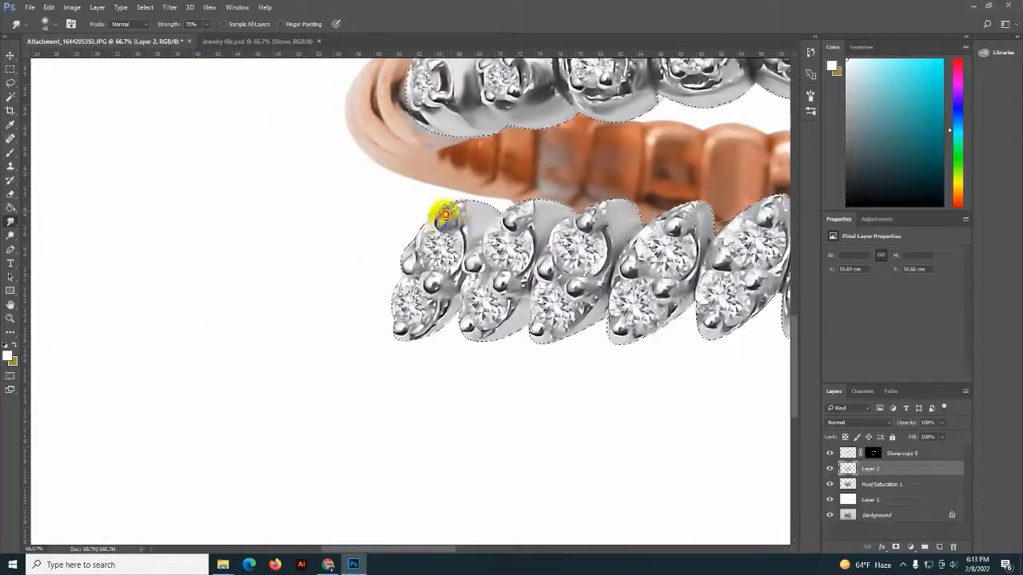
mouse_move(481, 203)
mouse_down()
mouse_move(407, 256)
mouse_move(392, 338)
mouse_move(402, 356)
mouse_move(430, 285)
mouse_move(479, 256)
mouse_move(520, 210)
mouse_move(472, 346)
mouse_up()
scroll(338, 279, left, 5)
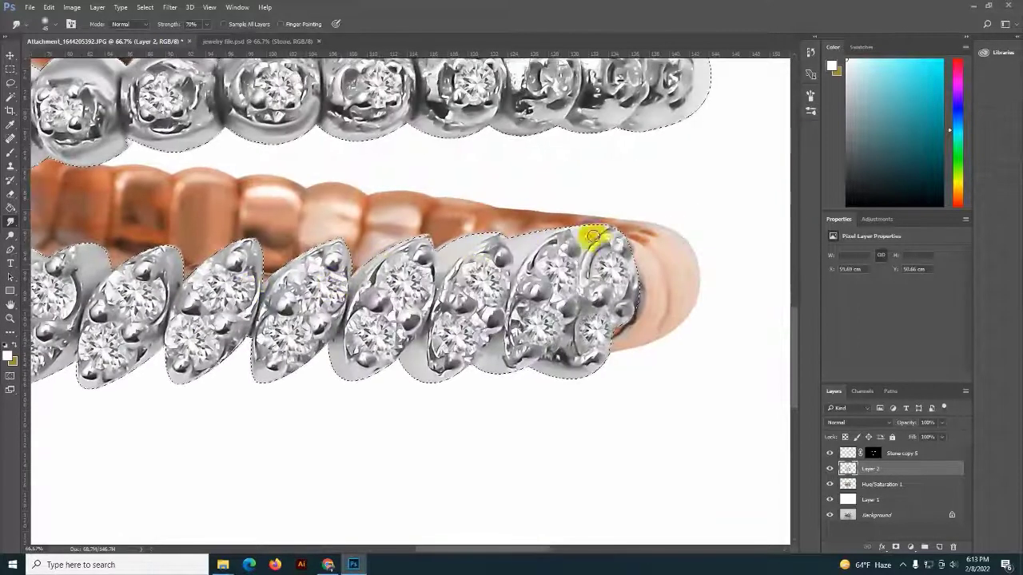
scroll(573, 239, up, 3)
mouse_move(574, 240)
mouse_down()
mouse_move(621, 263)
mouse_move(503, 274)
mouse_move(506, 254)
mouse_up()
scroll(548, 231, up, 2)
click(873, 454)
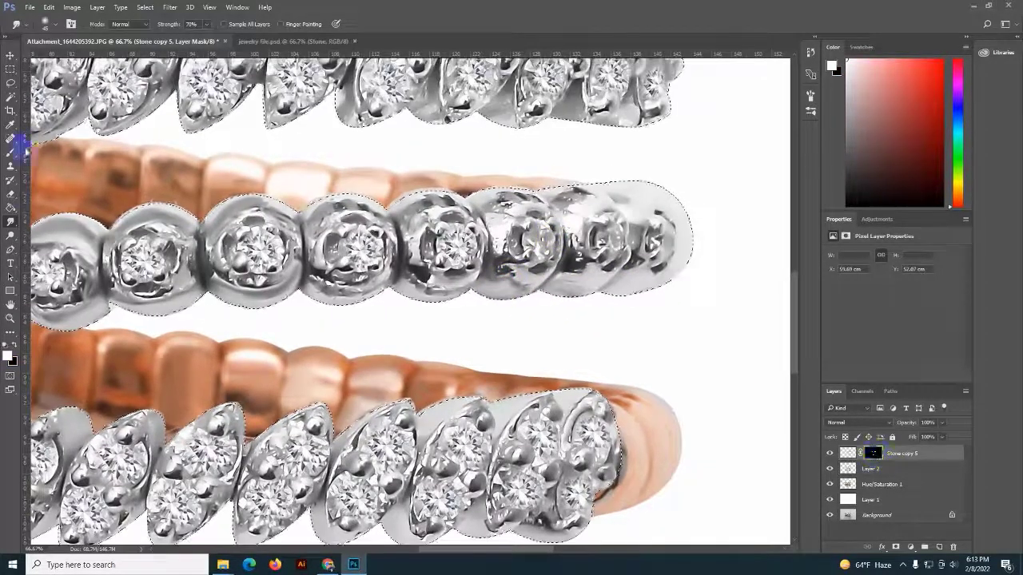
- Reveal sharp diamonds in the middle row's right beads, then make Layer 2 active for smudging
click(10, 194)
click(14, 155)
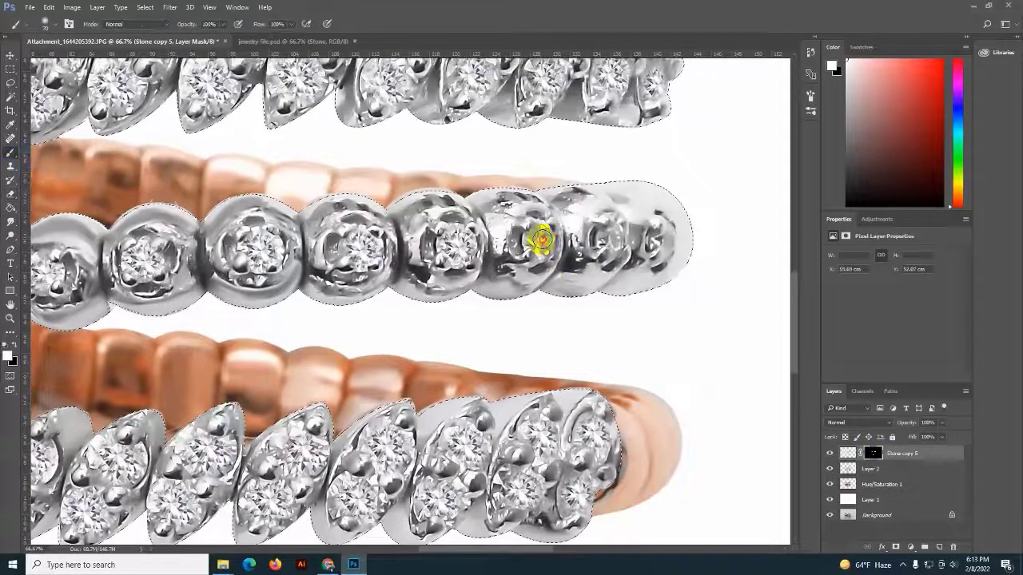
drag(609, 243, 662, 238)
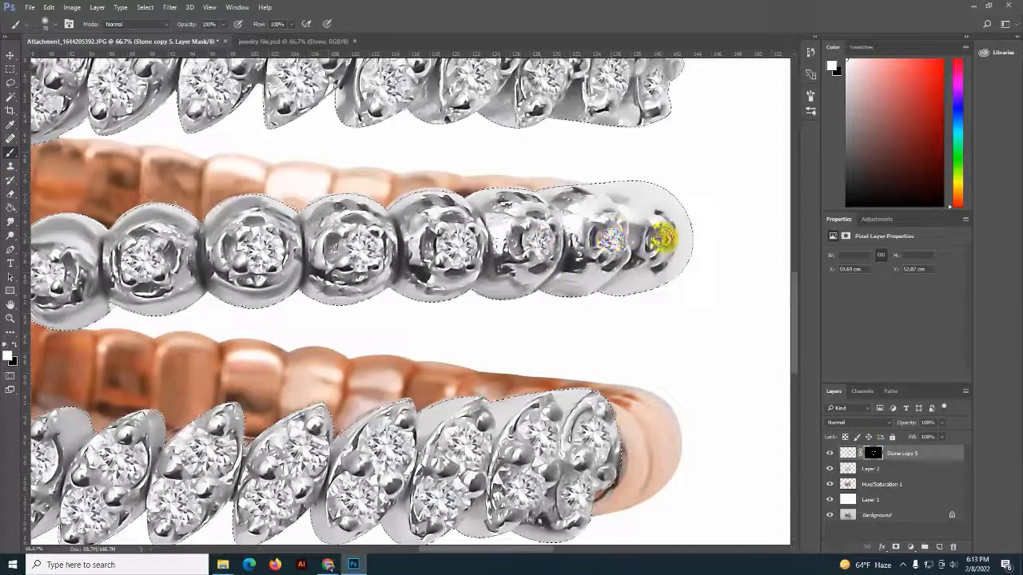
click(15, 226)
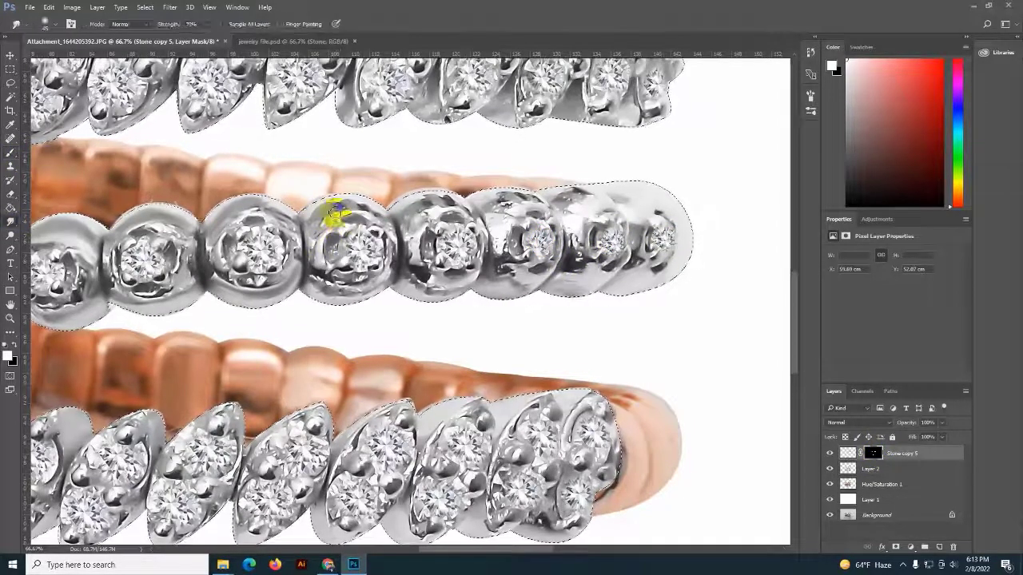
key(alt+bracketleft)
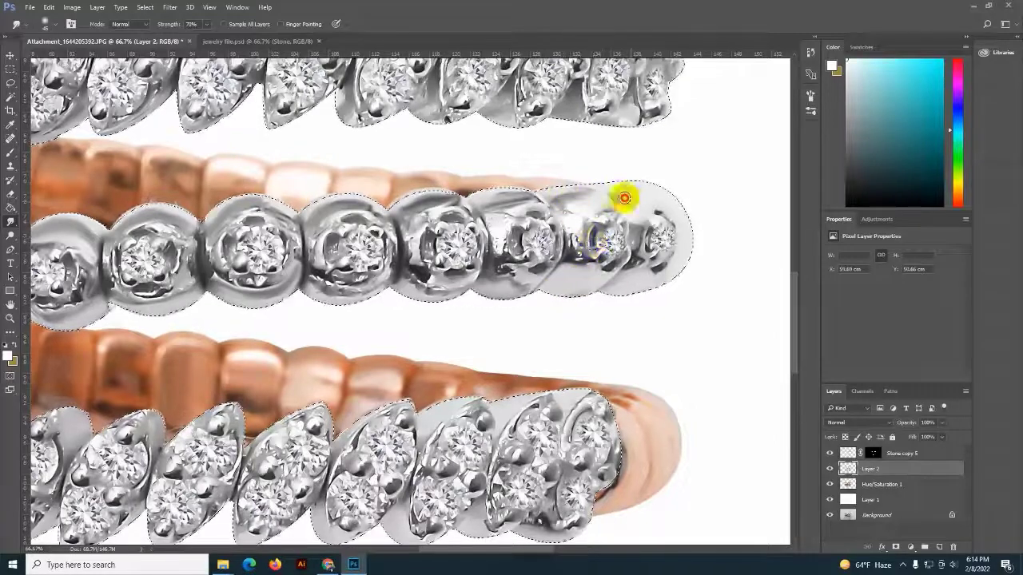
- Smudge away the dark gaps between the top row's silver settings
scroll(668, 205, up, 3)
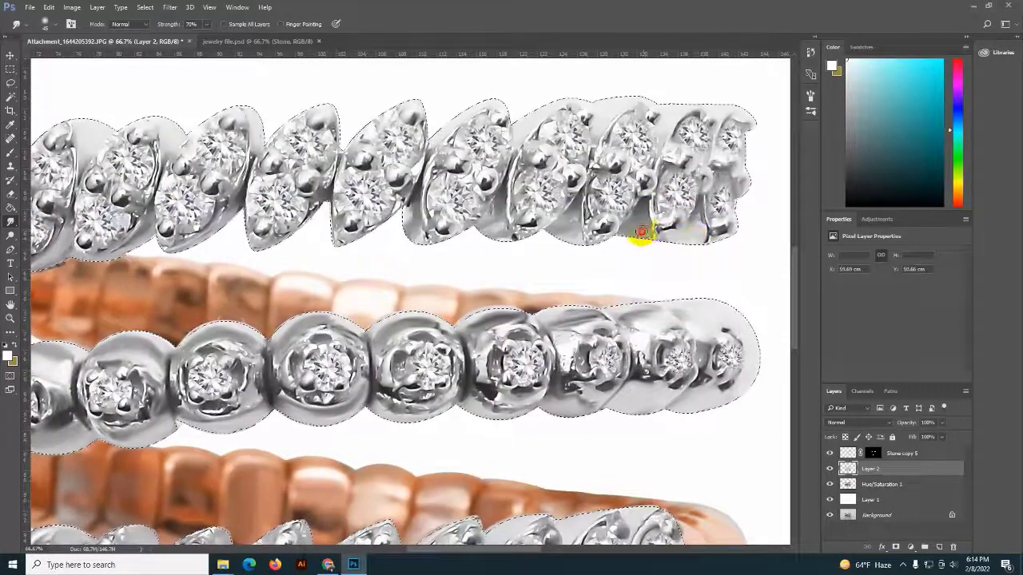
mouse_move(584, 243)
mouse_down()
mouse_move(498, 228)
mouse_move(427, 231)
mouse_move(411, 217)
mouse_move(414, 240)
mouse_move(247, 249)
mouse_move(212, 235)
mouse_move(172, 256)
mouse_up()
mouse_move(241, 210)
mouse_down()
mouse_move(352, 226)
mouse_move(212, 155)
mouse_move(221, 146)
mouse_move(183, 205)
mouse_up()
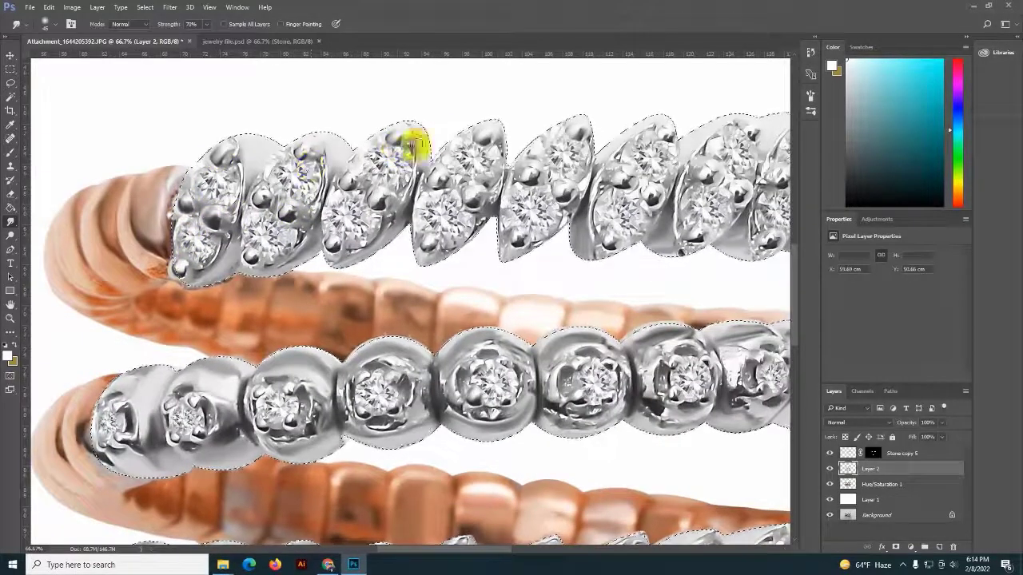
scroll(384, 200, down, 5)
scroll(351, 263, down, 5)
- Smooth the lower row's bluish tints and bottom edge, then view the whole ring
drag(311, 334, 404, 327)
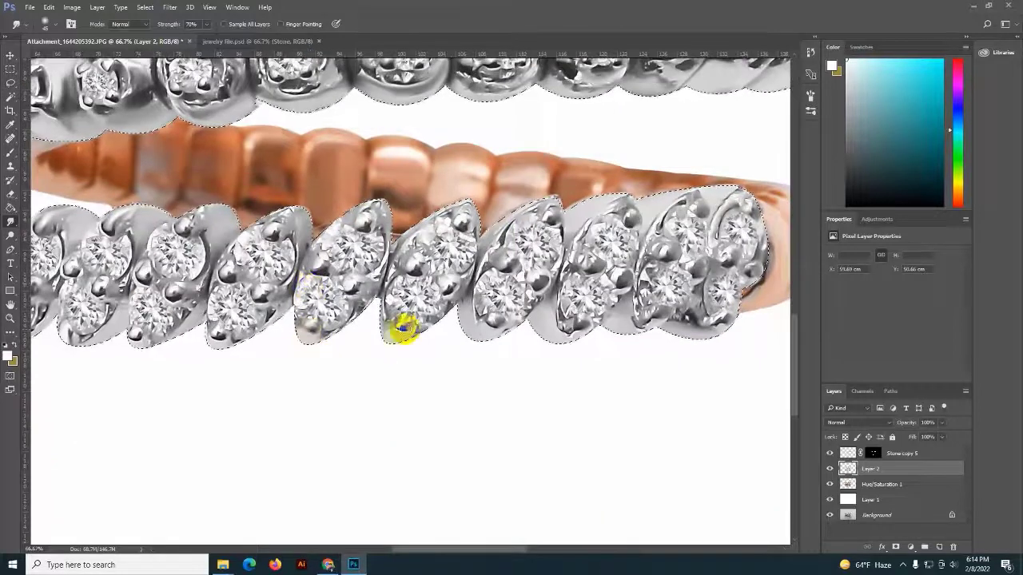
mouse_move(491, 322)
mouse_down()
mouse_move(568, 338)
mouse_move(307, 334)
mouse_move(217, 347)
mouse_move(240, 359)
mouse_move(137, 343)
mouse_move(182, 356)
mouse_move(212, 201)
mouse_move(176, 232)
mouse_move(185, 226)
mouse_up()
scroll(182, 356, left, 5)
scroll(239, 215, up, 3)
scroll(375, 255, down, 3)
scroll(376, 256, right, 10)
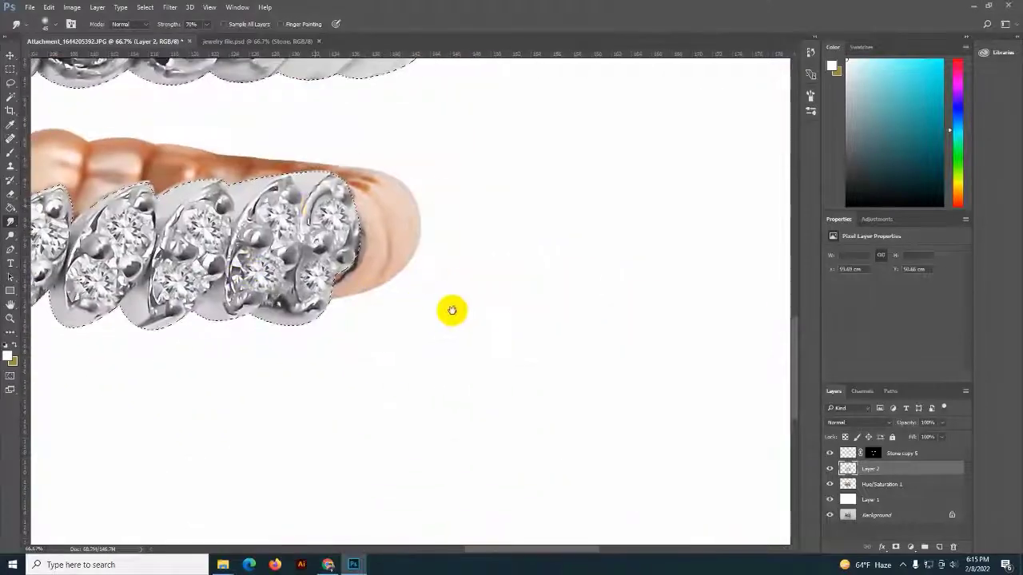
scroll(288, 181, up, 5)
scroll(287, 181, left, 10)
scroll(434, 201, left, 1)
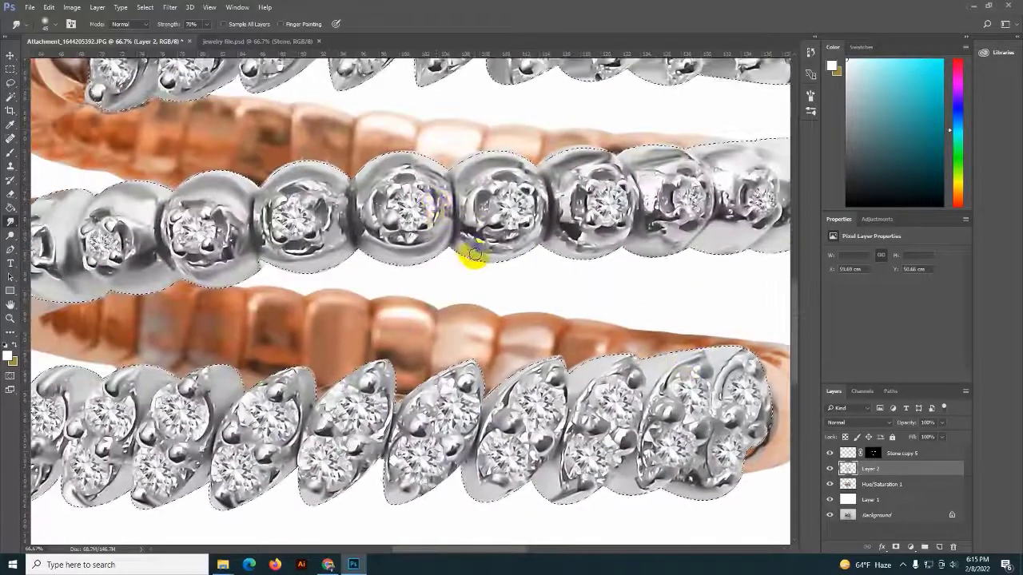
mouse_move(472, 256)
mouse_down()
mouse_move(534, 233)
mouse_move(479, 258)
mouse_move(468, 245)
mouse_up()
key(ctrl+0)
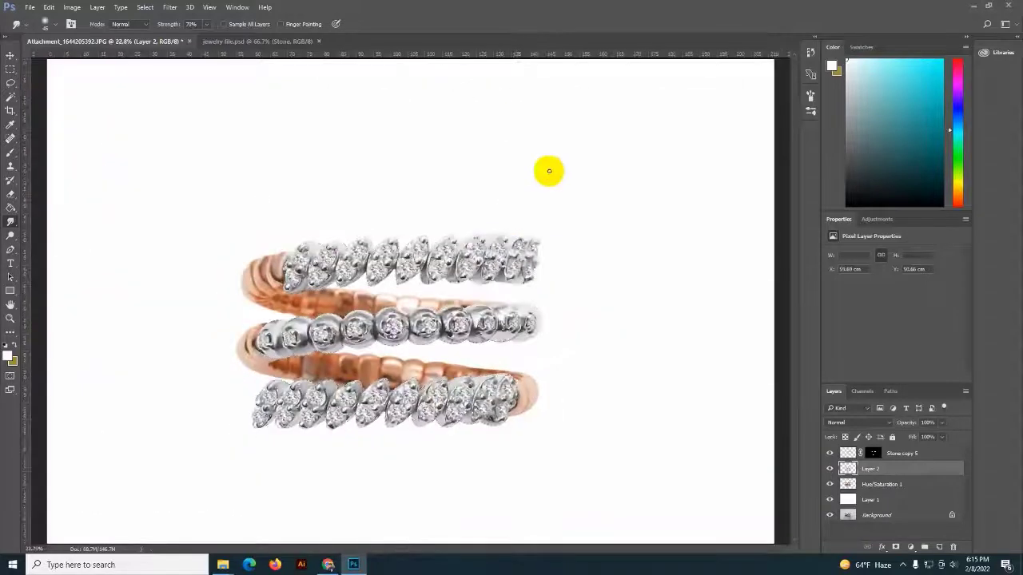
- Group Stone copy 5, Layer 2 and Hue/Saturation 1 into Group 1 and compare before/after
key(ctrl+minus)
key(ctrl+minus)
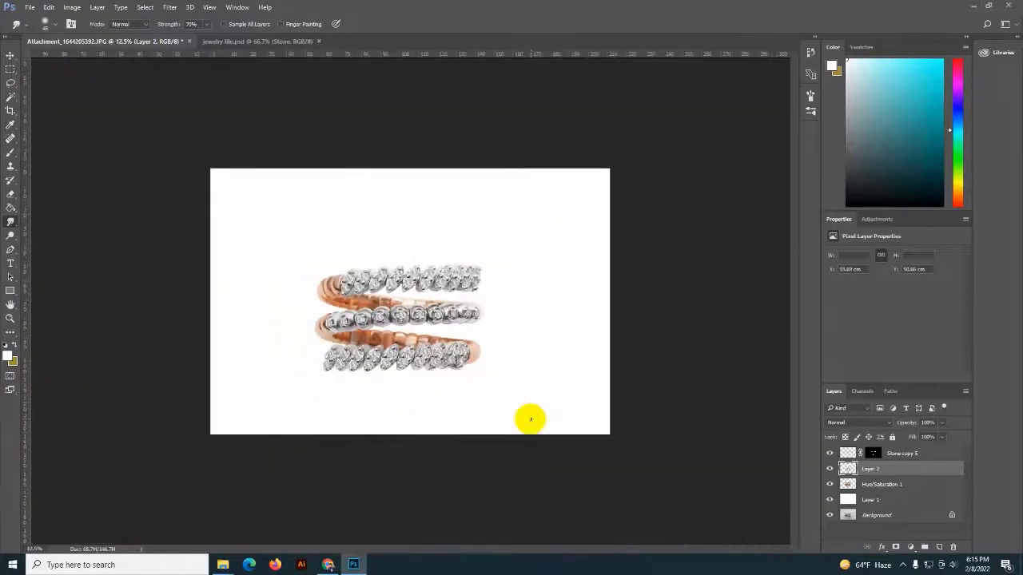
click(887, 453)
shift+click(887, 484)
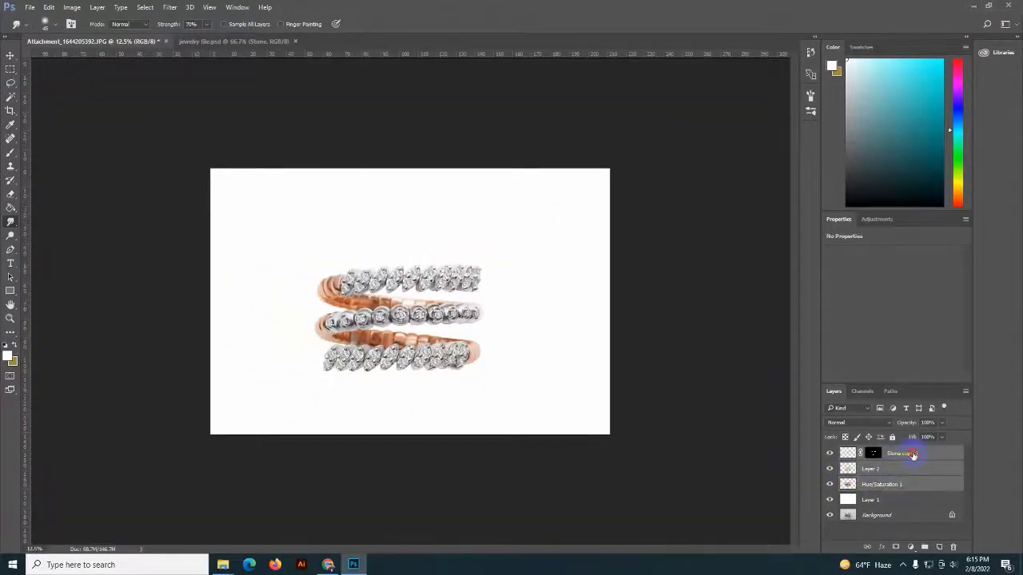
key(ctrl+g)
click(830, 465)
click(829, 452)
click(829, 452)
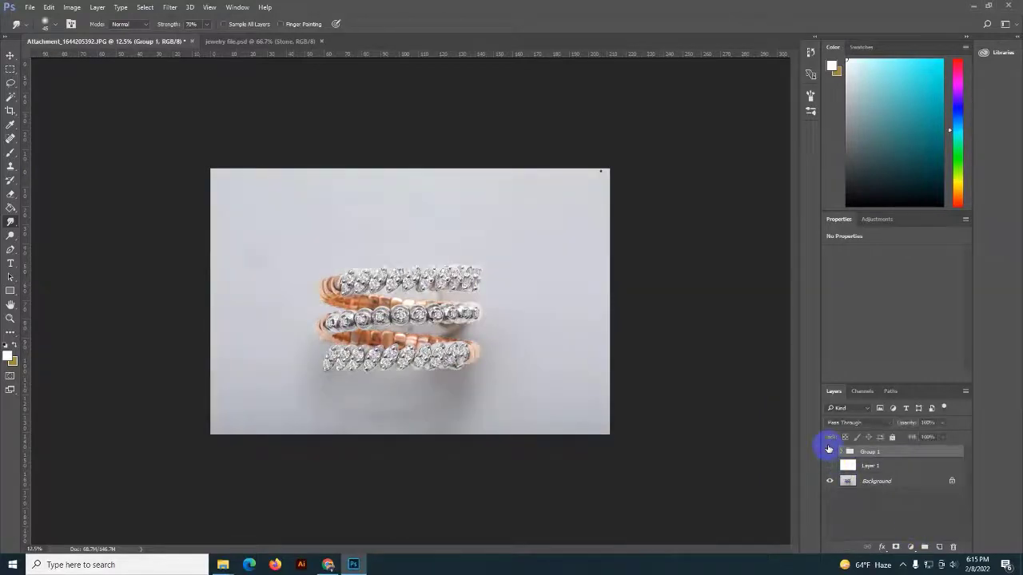
click(829, 452)
click(830, 452)
click(830, 465)
- Duplicate the ring group and move the copy down beneath the original
click(10, 55)
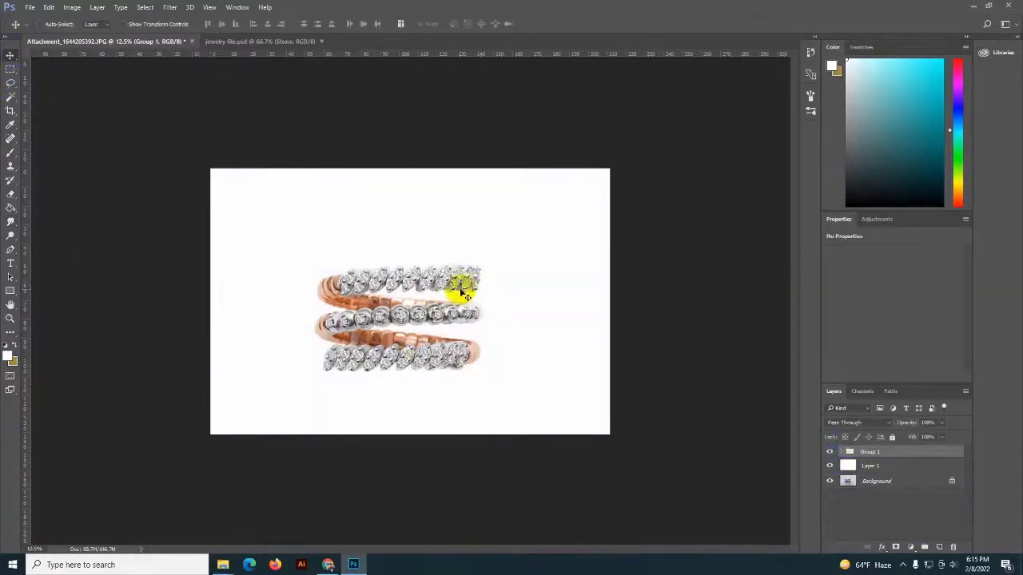
drag(460, 290, 464, 275)
key(ctrl+t)
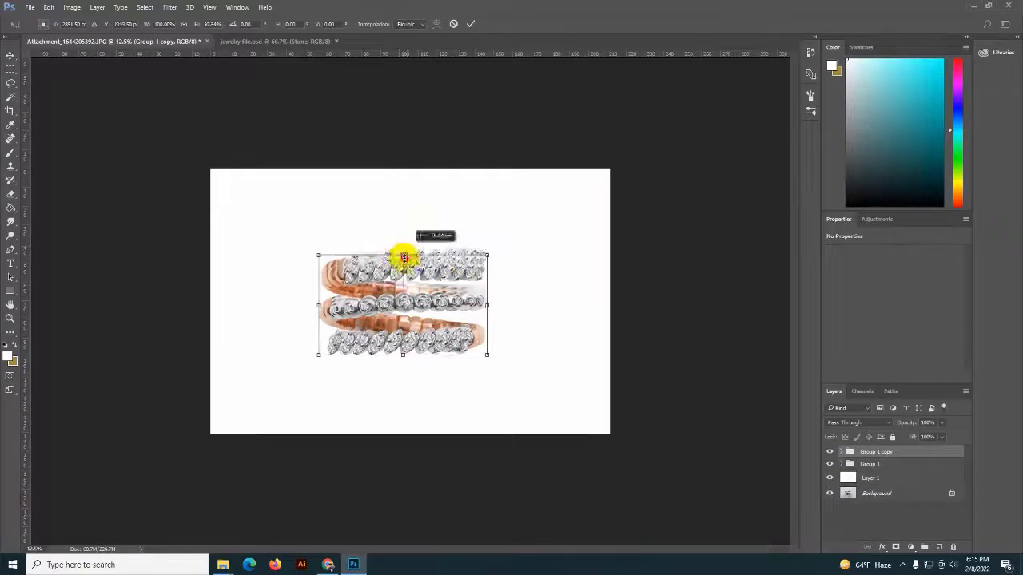
drag(399, 254, 393, 445)
key(Return)
- Fade the reflection by painting white on a new layer and lowering its opacity
click(939, 548)
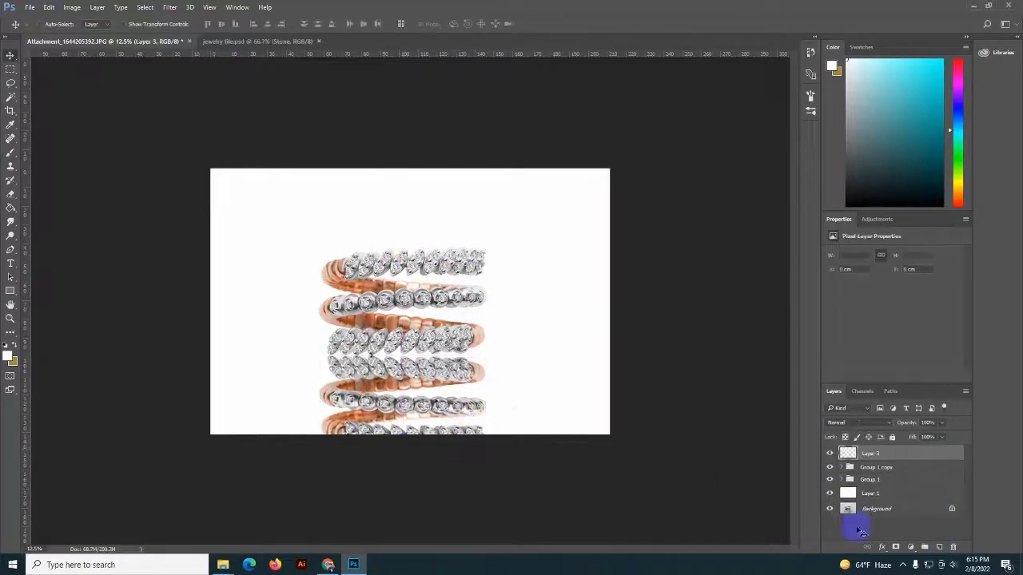
key(b)
key(bracketright)
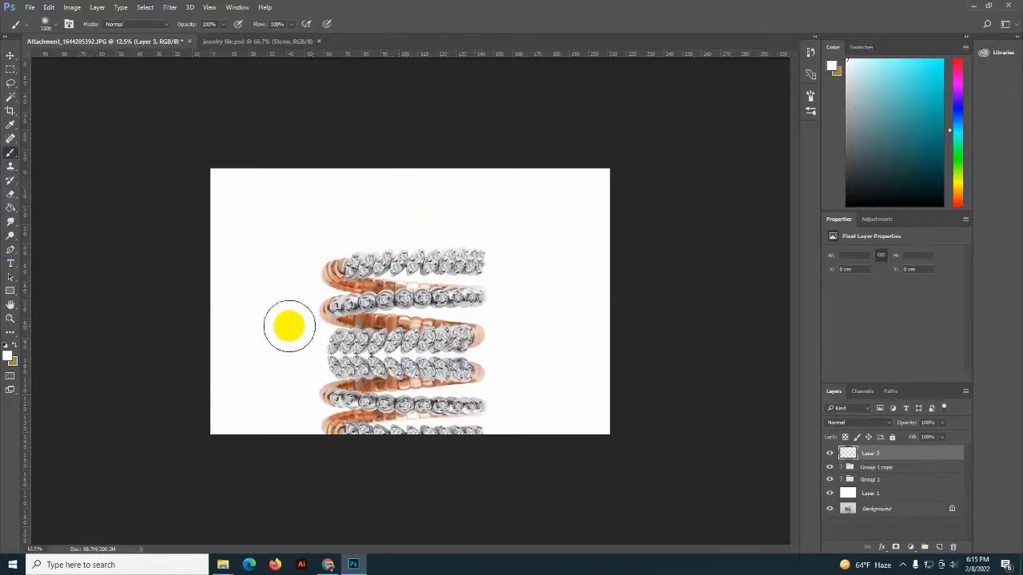
key(bracketright)
drag(276, 413, 773, 438)
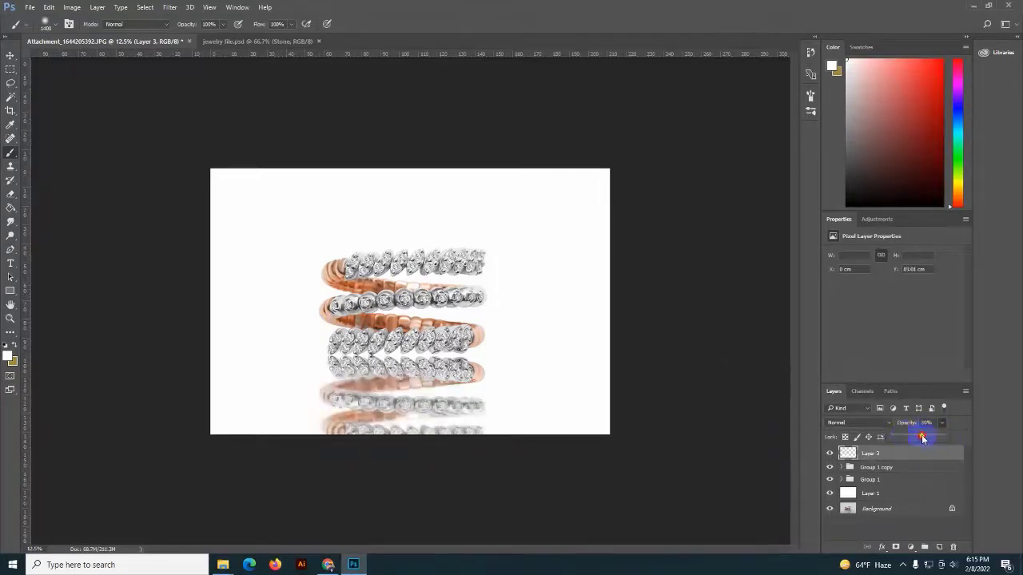
drag(918, 437, 902, 440)
click(891, 467)
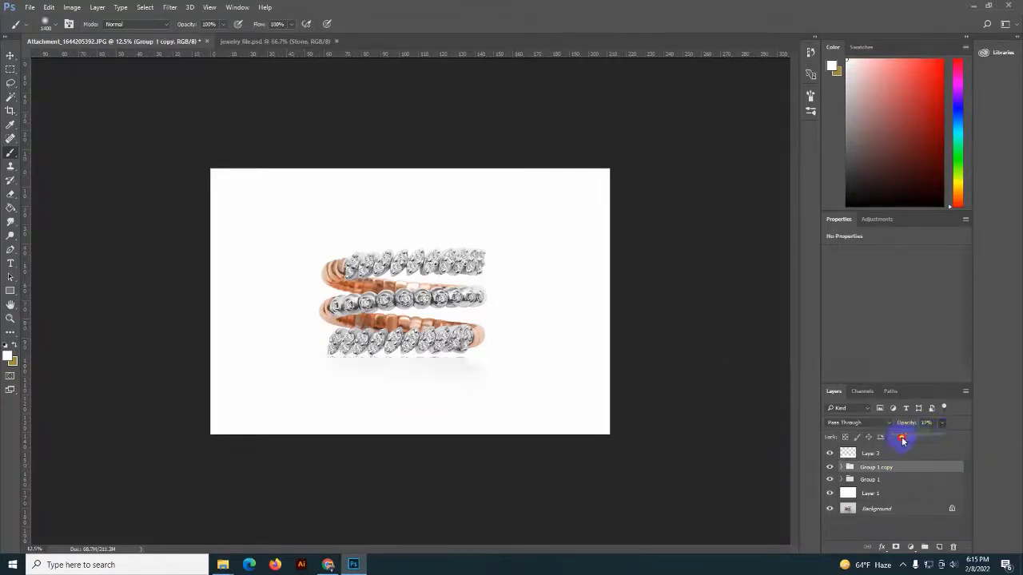
click(875, 454)
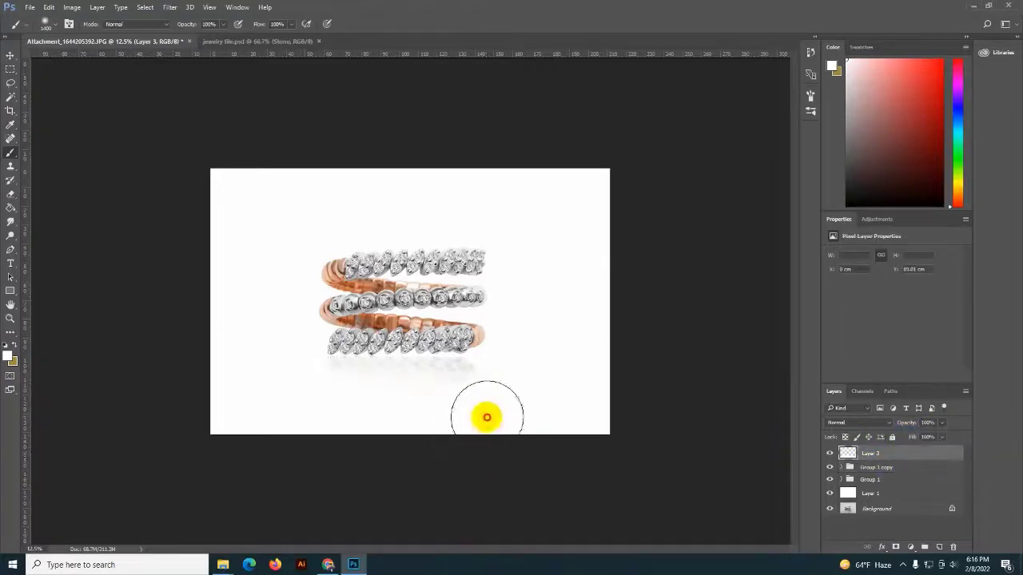
click(30, 7)
- Save the image to the Desktop as 123.psd
click(32, 119)
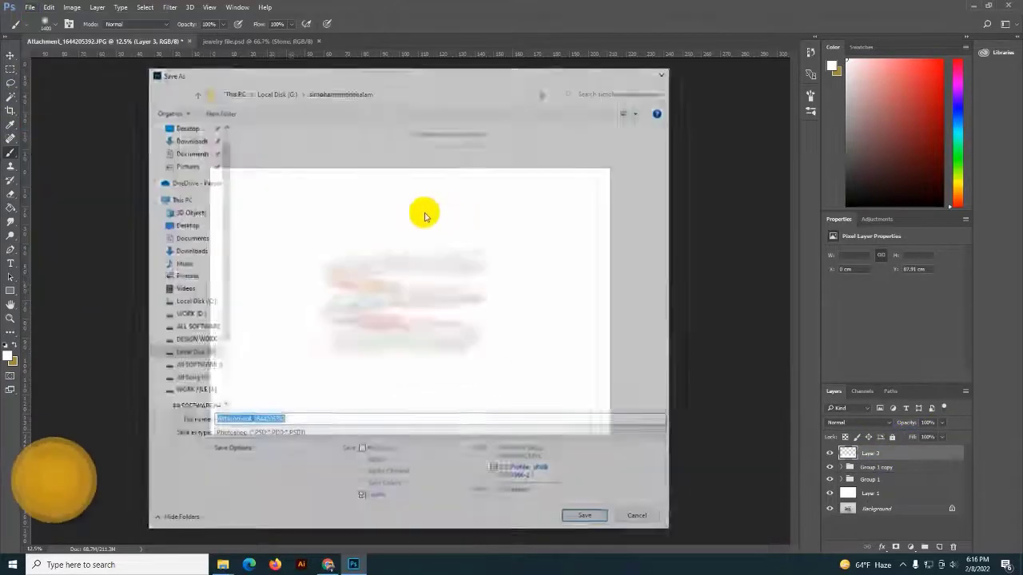
click(185, 127)
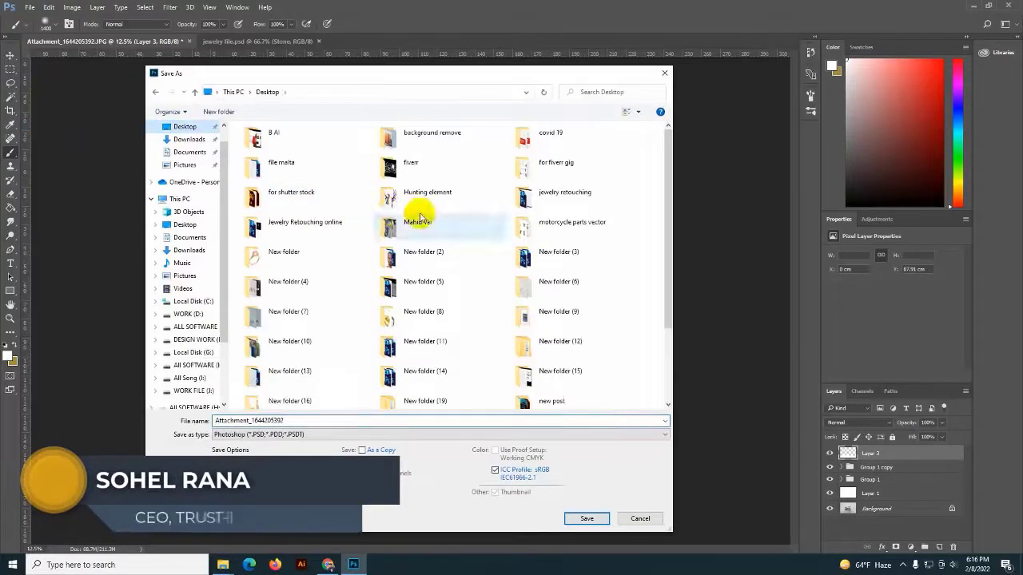
scroll(616, 335, down, 3)
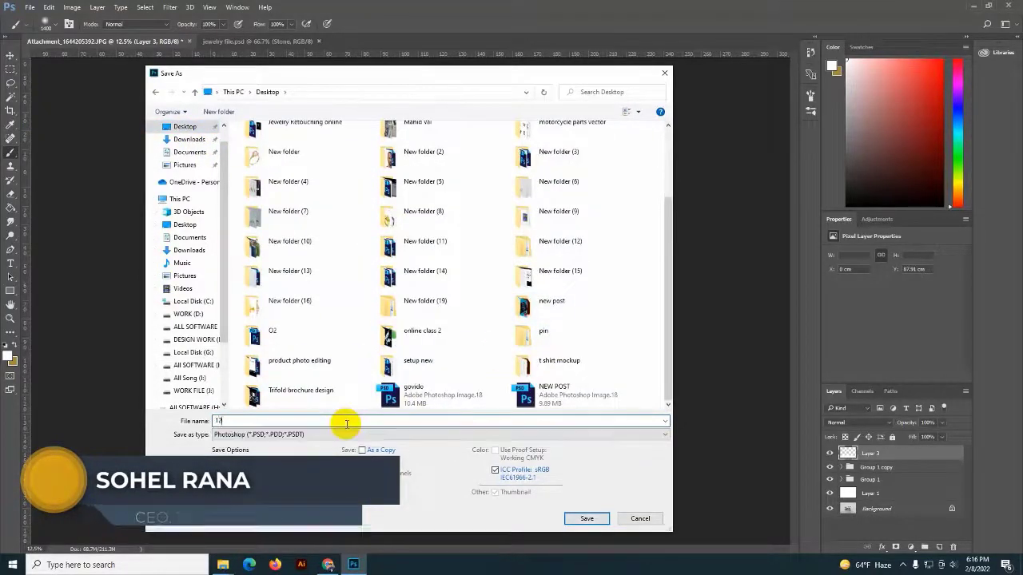
text(3)
click(584, 519)
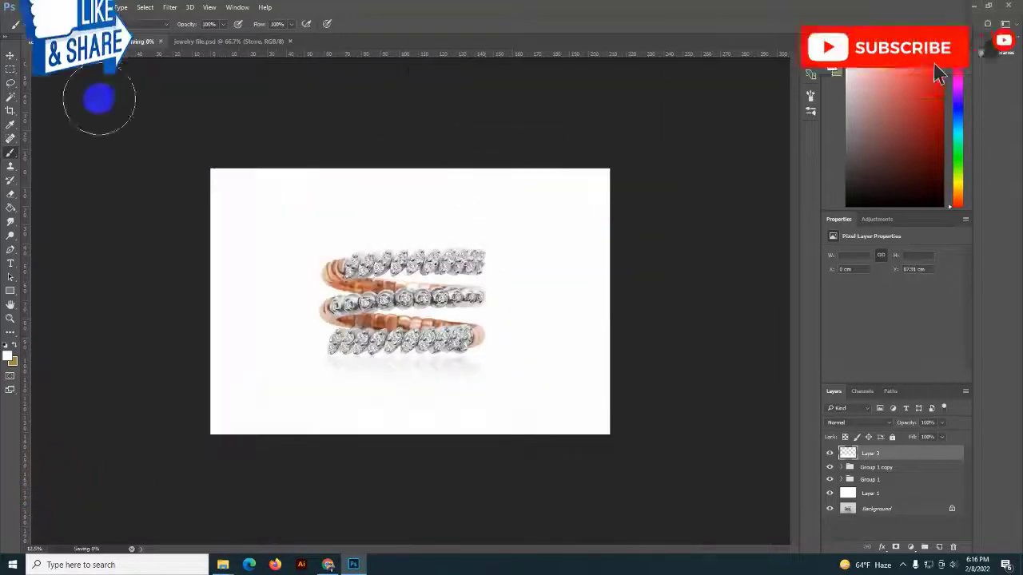
click(30, 7)
- Save another copy as a JPEG at maximum quality 12, then minimize Photoshop
click(34, 102)
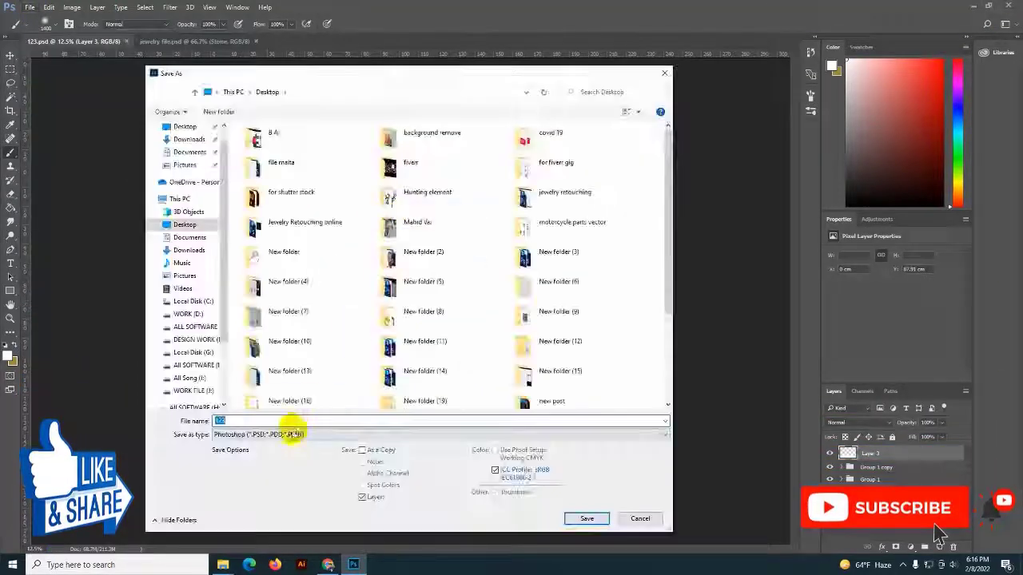
click(287, 434)
click(269, 328)
click(589, 520)
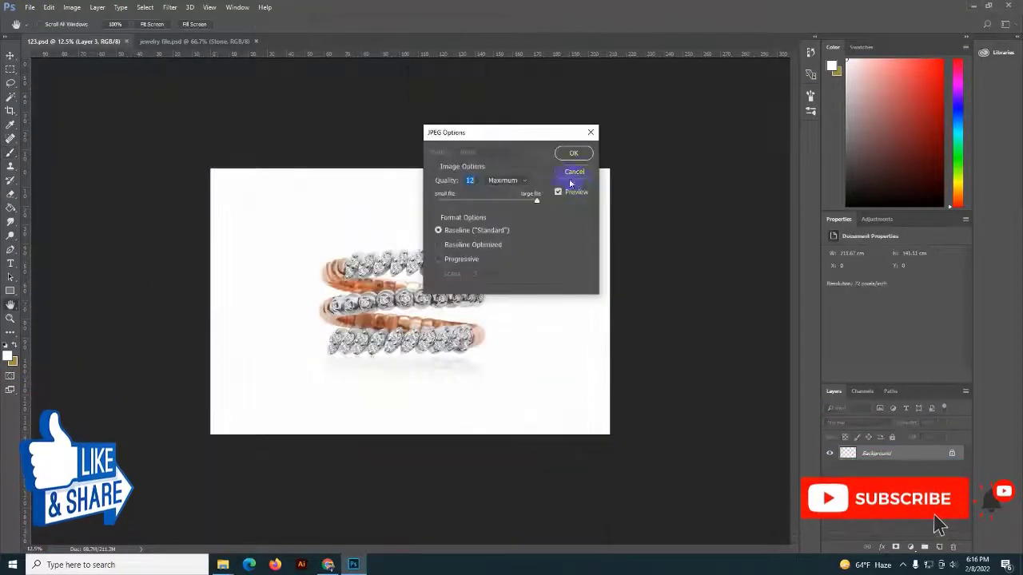
click(576, 152)
click(972, 5)
right_click(407, 268)
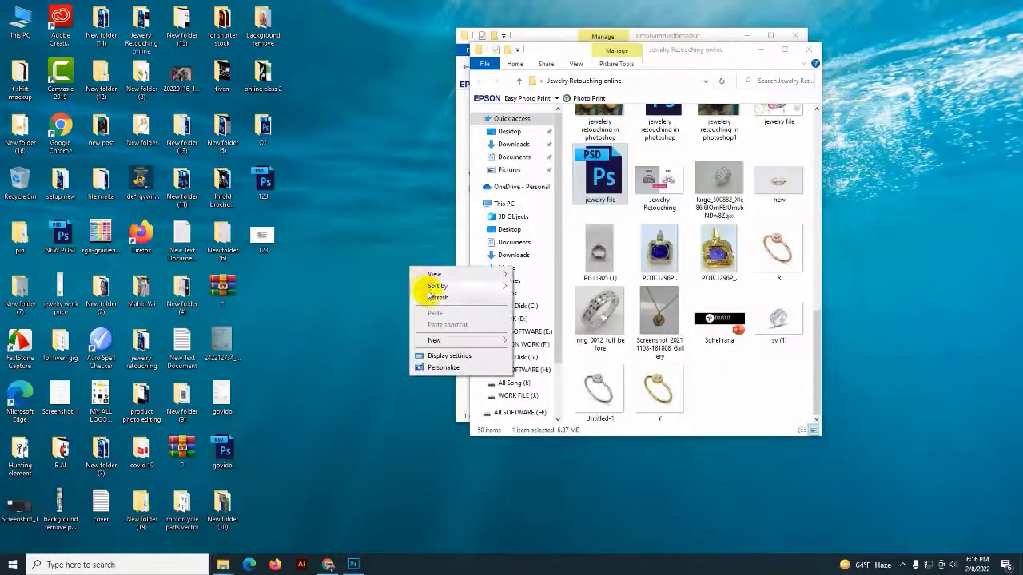
click(428, 294)
double_click(261, 234)
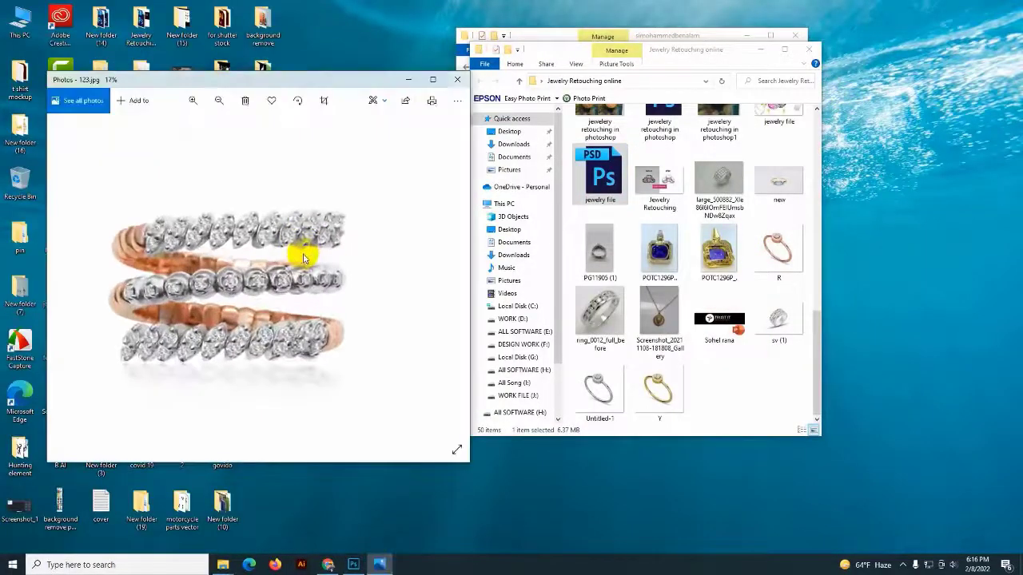
click(457, 83)
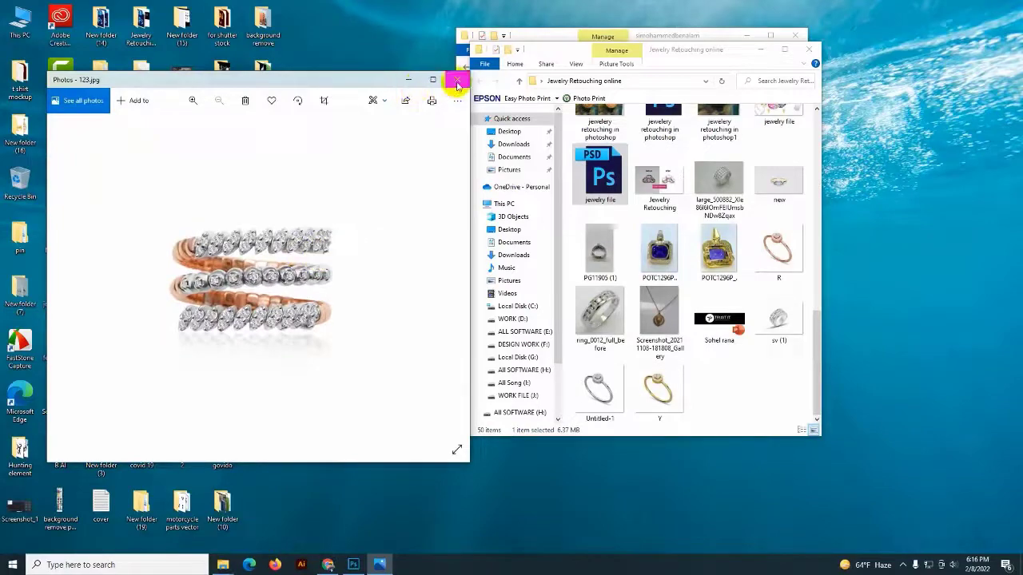
right_click(404, 73)
key(Escape)
click(902, 564)
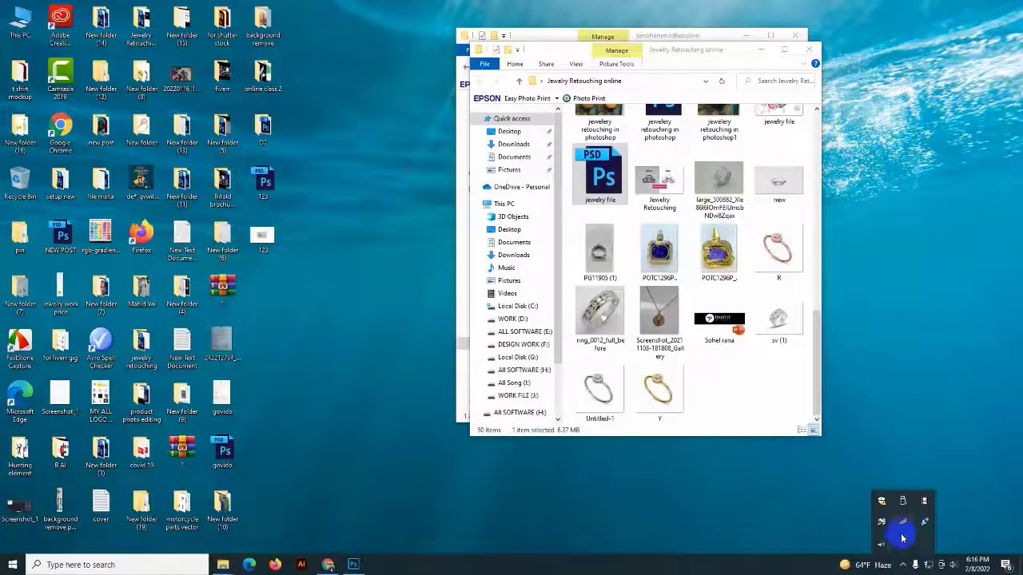